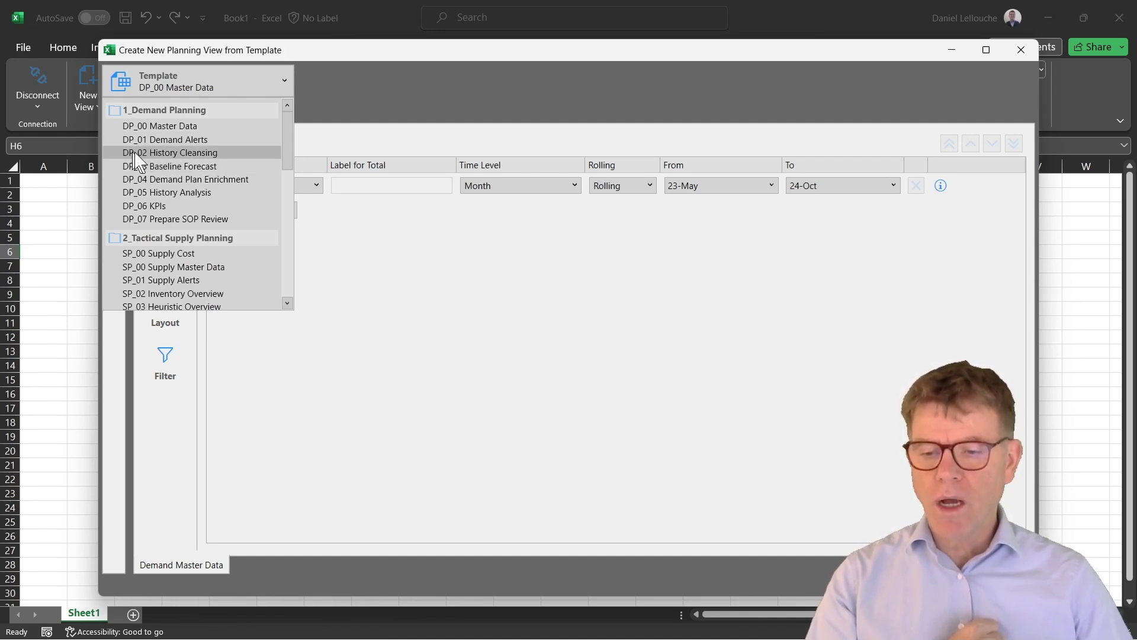
# Step: Choose the DP_02 History Cleansing template and review its time settings, attributes and key figures
pyautogui.click(203, 153)
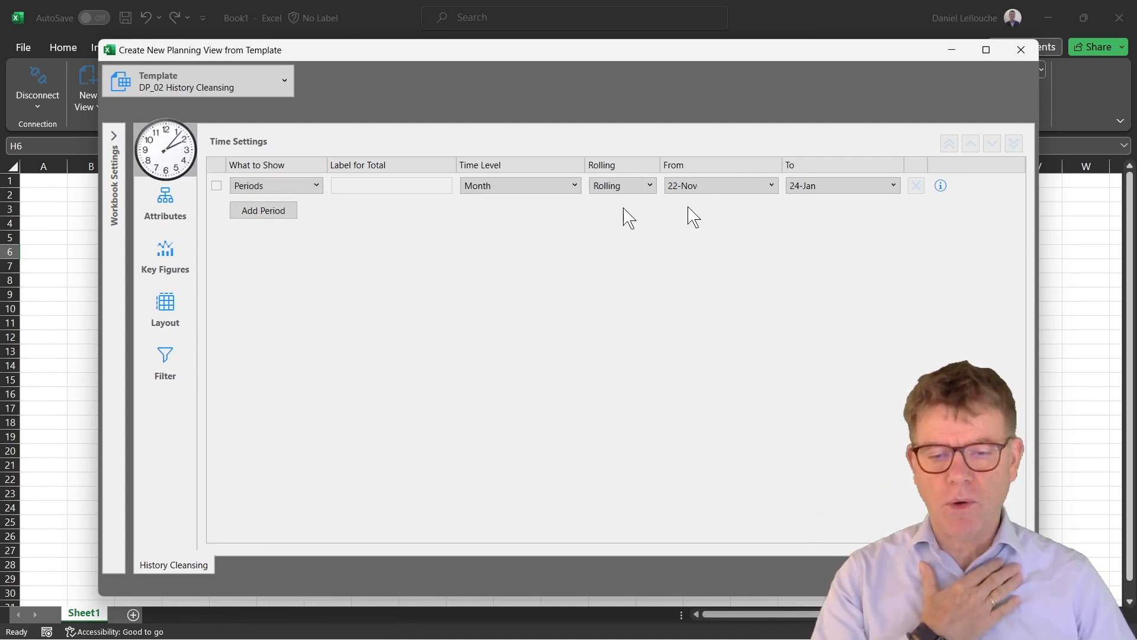
pyautogui.click(172, 202)
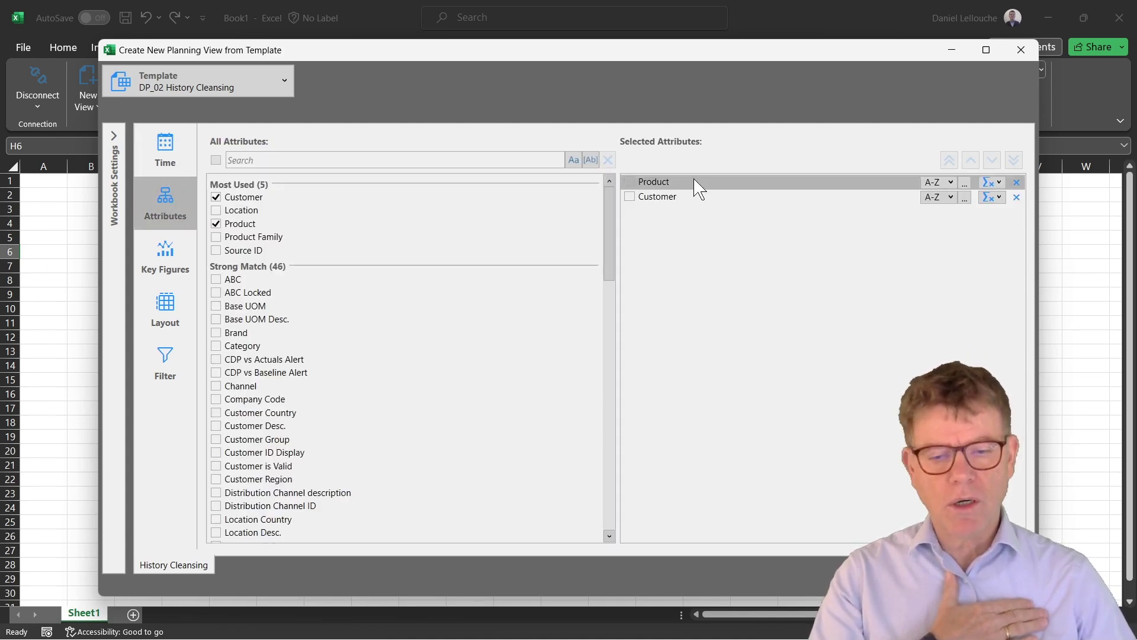
pyautogui.click(181, 261)
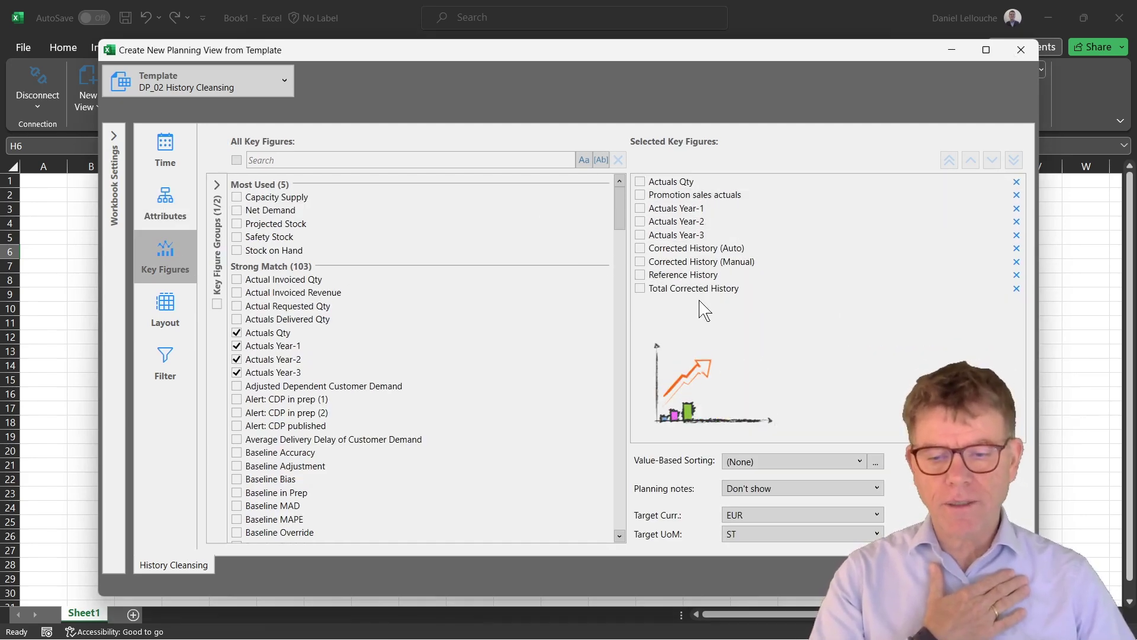
# Step: In the template's layout, move Key Figure to the column axis and back to the row axis
pyautogui.click(171, 312)
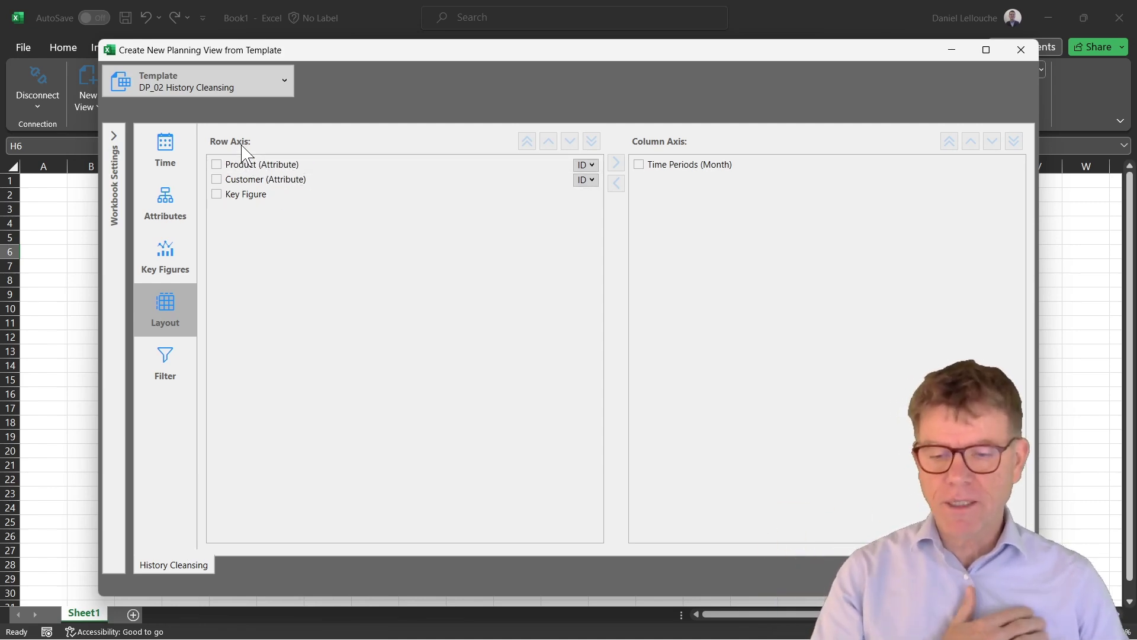
pyautogui.click(244, 195)
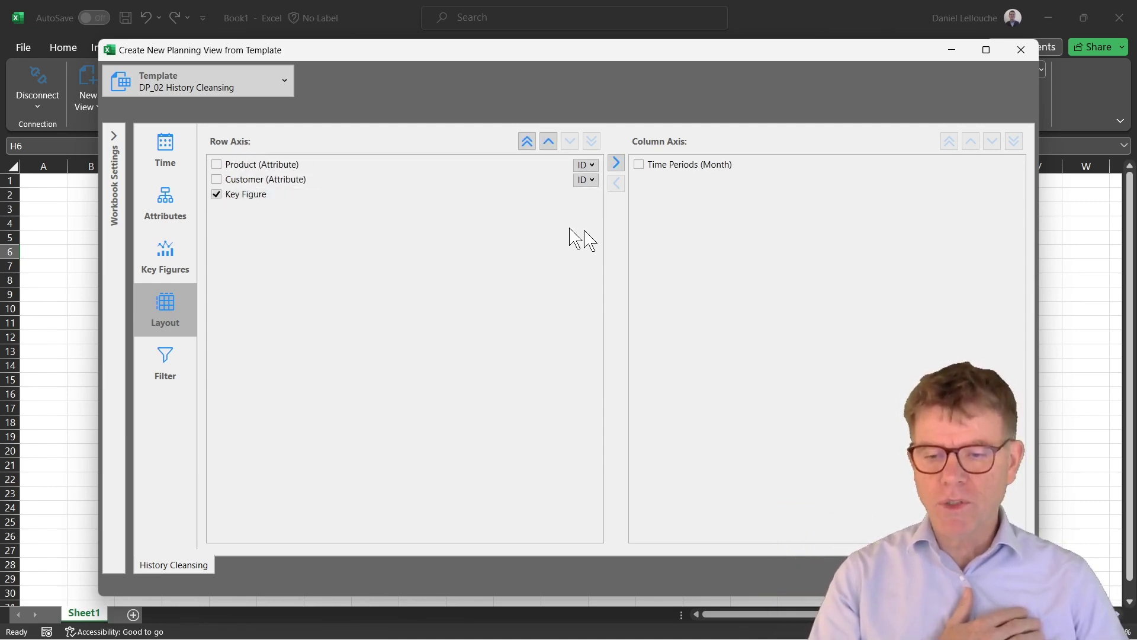
pyautogui.click(616, 163)
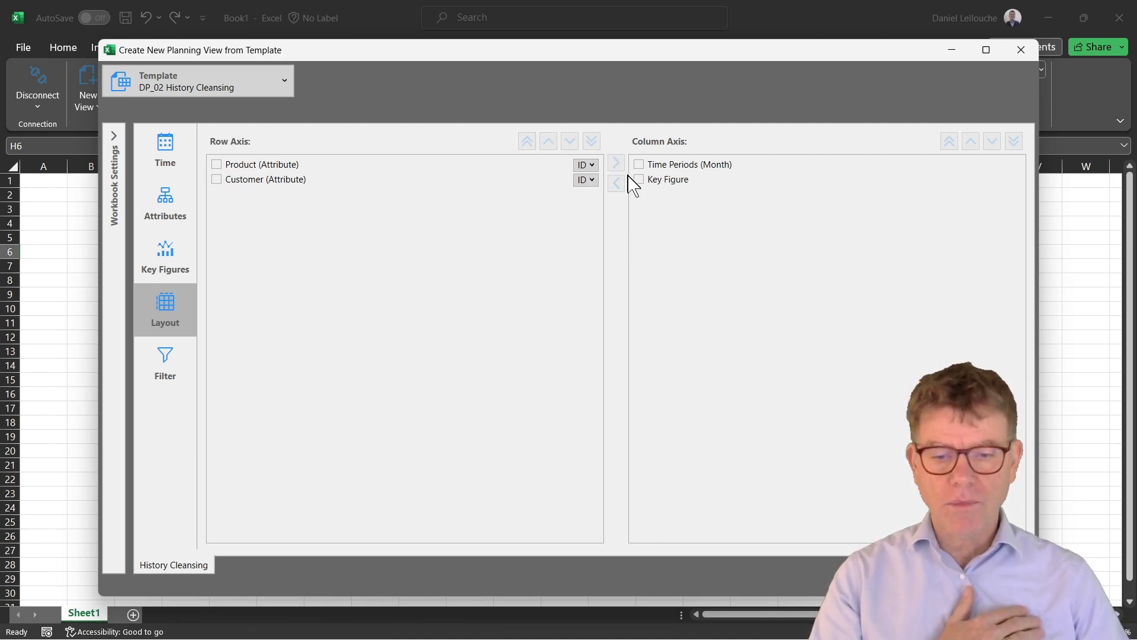
pyautogui.click(638, 180)
pyautogui.click(616, 183)
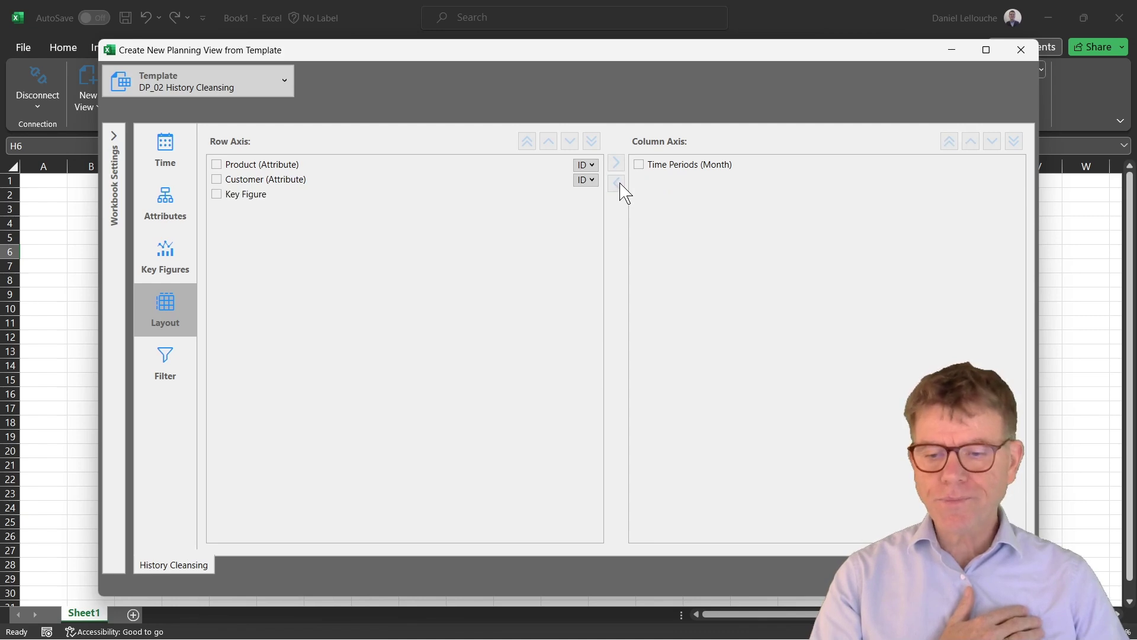
# Step: Review the template's filters and workbook settings, and create the History Cleansing planning view
pyautogui.click(163, 367)
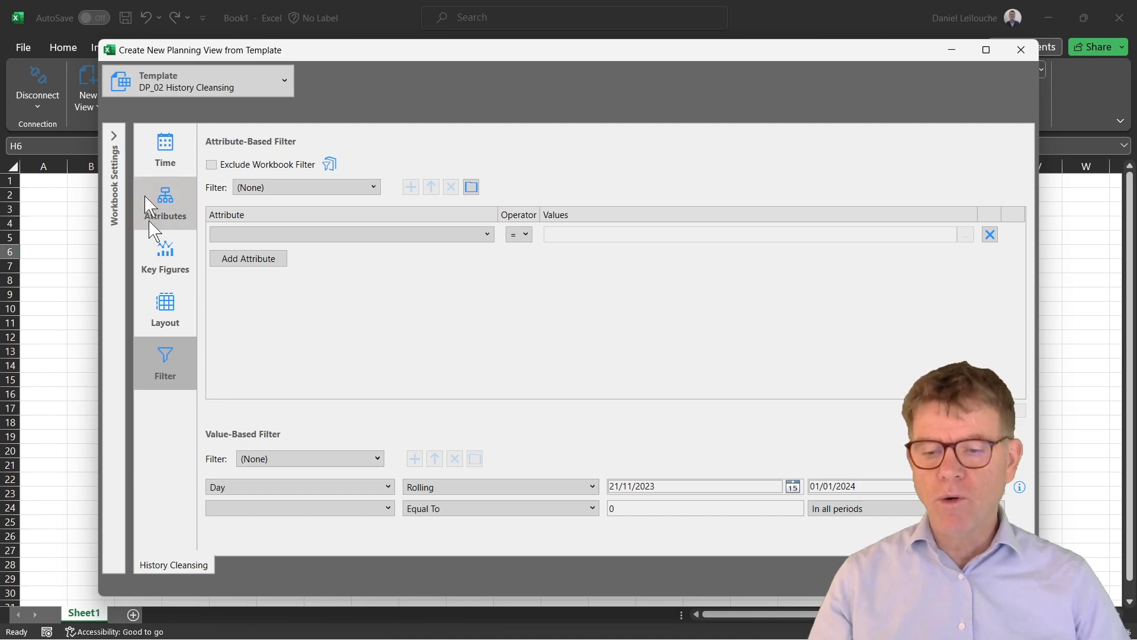
pyautogui.click(115, 137)
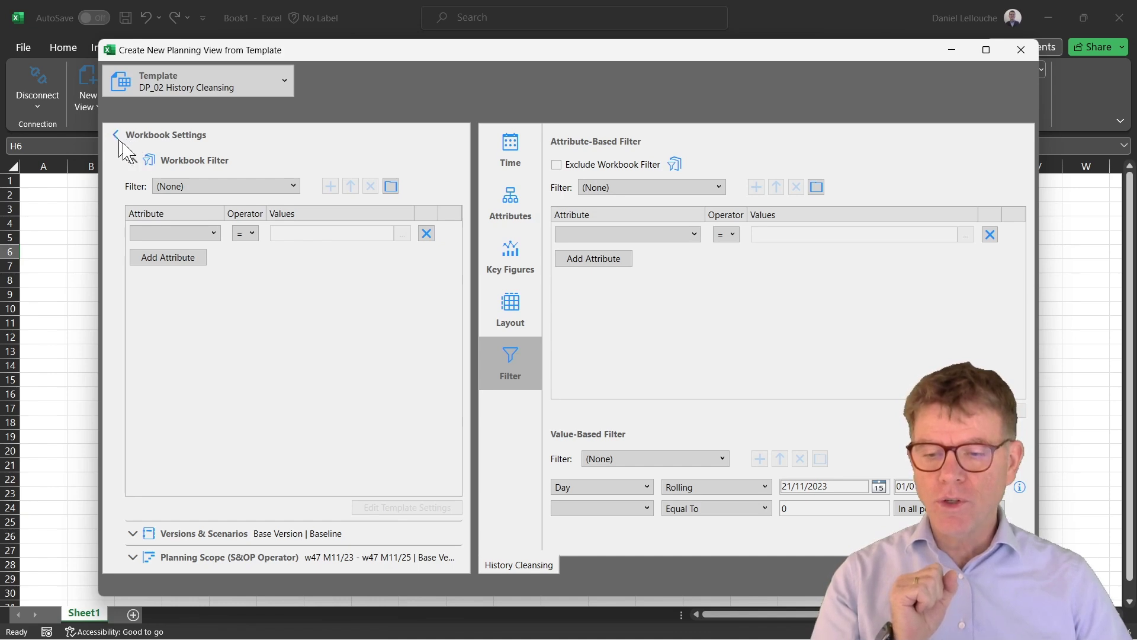
pyautogui.click(133, 161)
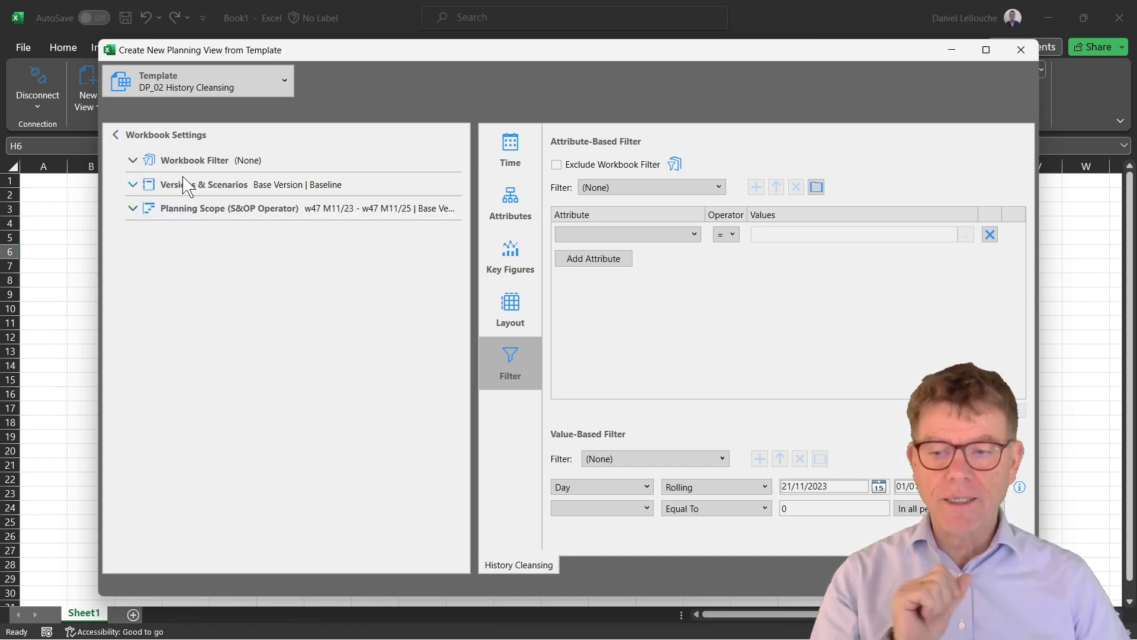
pyautogui.click(117, 135)
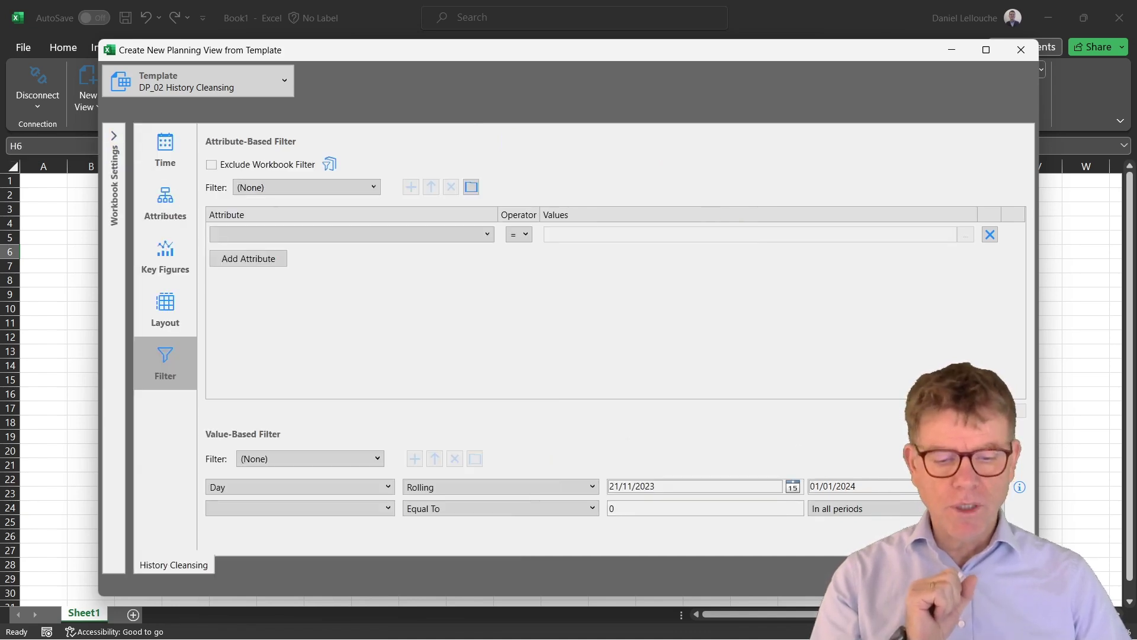
pyautogui.press('Return')
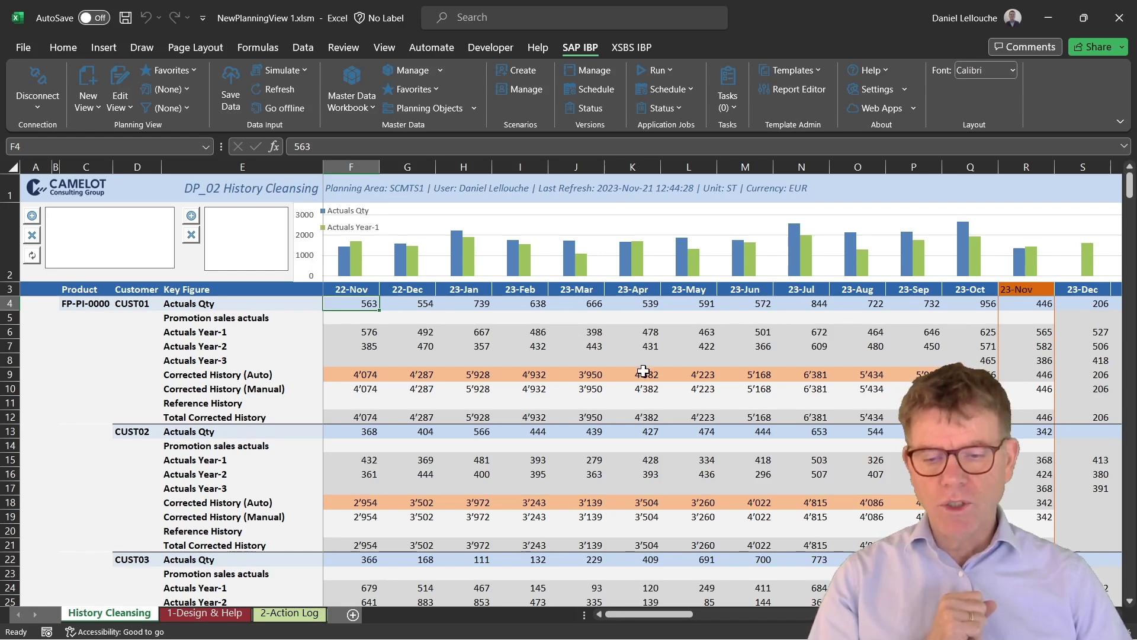
# Step: Examine the planning view's data area, row attributes, time periods, column headings and chart
pyautogui.moveTo(351, 300); pyautogui.dragTo(852, 546)
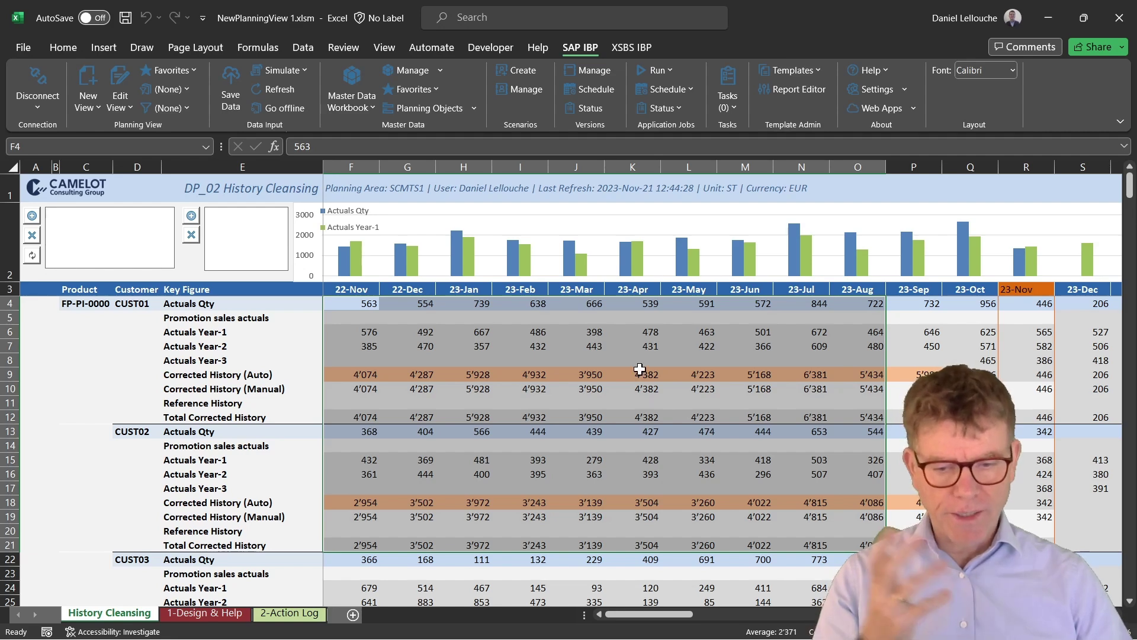
pyautogui.moveTo(41, 314); pyautogui.dragTo(278, 531)
pyautogui.moveTo(352, 286); pyautogui.dragTo(511, 290)
pyautogui.click(215, 287)
pyautogui.moveTo(211, 287); pyautogui.dragTo(33, 289)
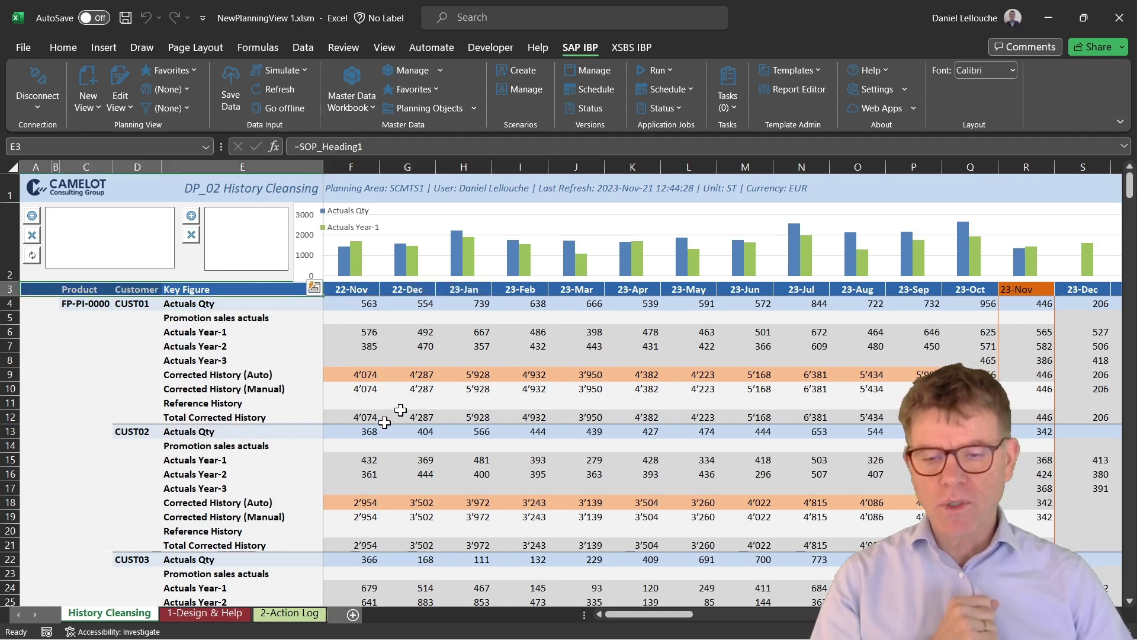
pyautogui.click(525, 224)
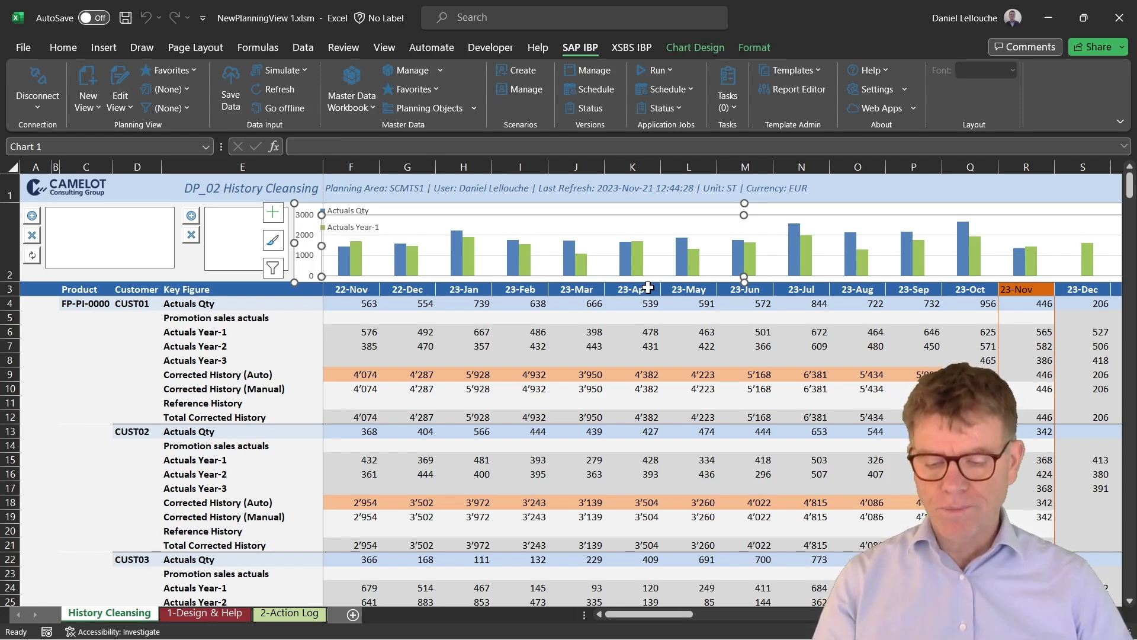
# Step: Switch to the SAP-samples GitHub repository, view the VBA_Template_2302_andOnwards folder, and return to the Excel workbook
pyautogui.hotkey('alt', 'Tab')
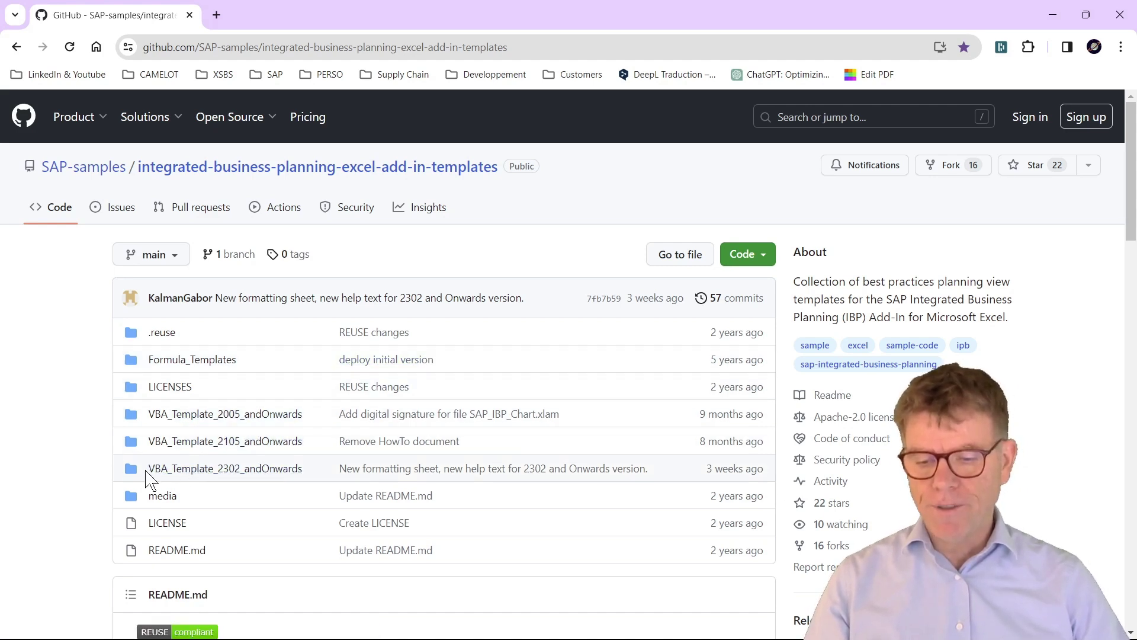
pyautogui.click(228, 472)
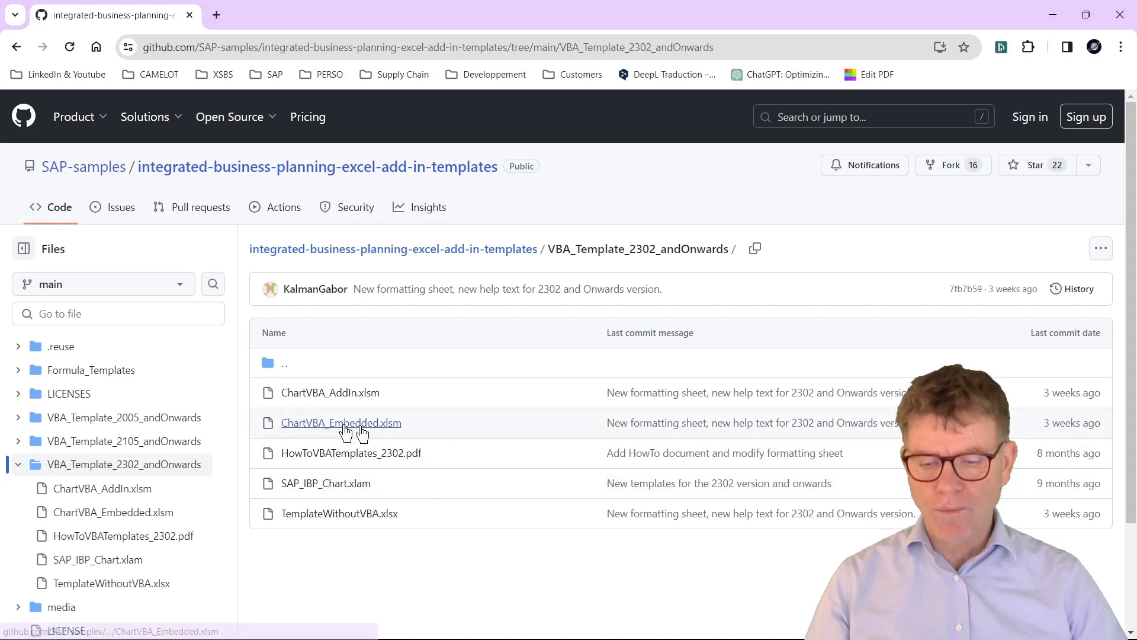
pyautogui.hotkey('alt', 'Tab')
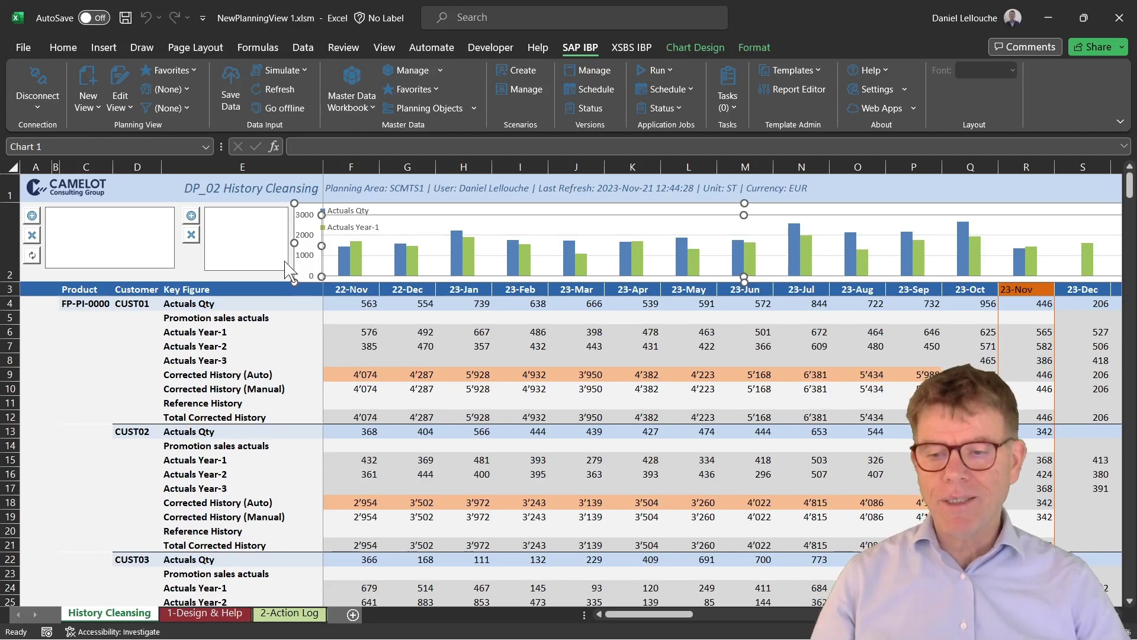
# Step: Check the available Excel add-ins in the program options and leave without changes
pyautogui.click(25, 45)
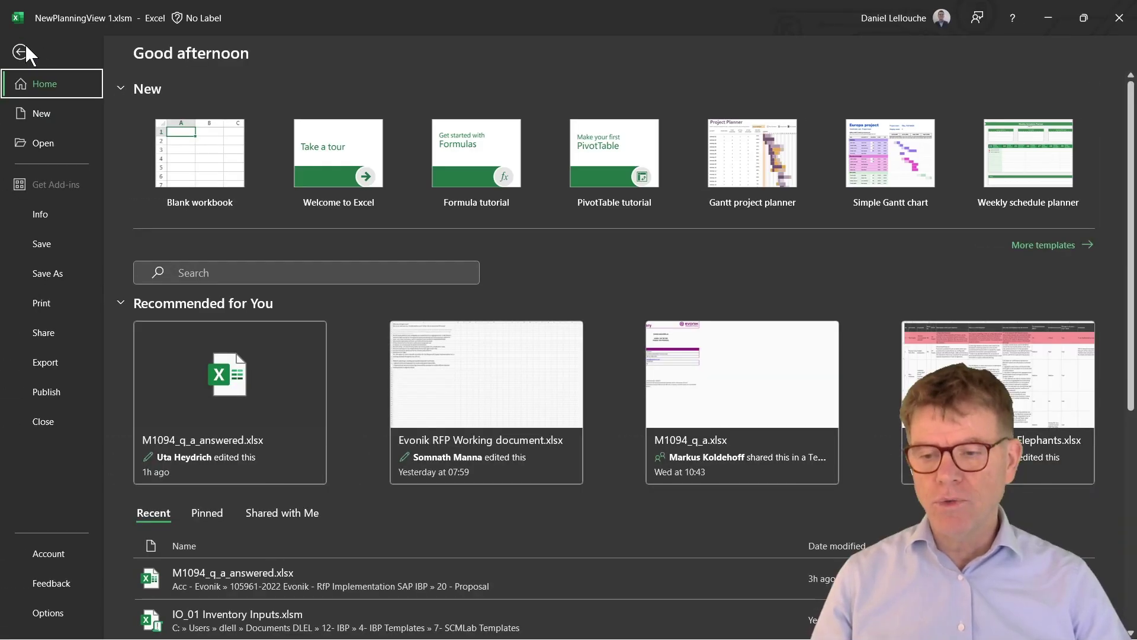
pyautogui.click(52, 613)
pyautogui.click(293, 319)
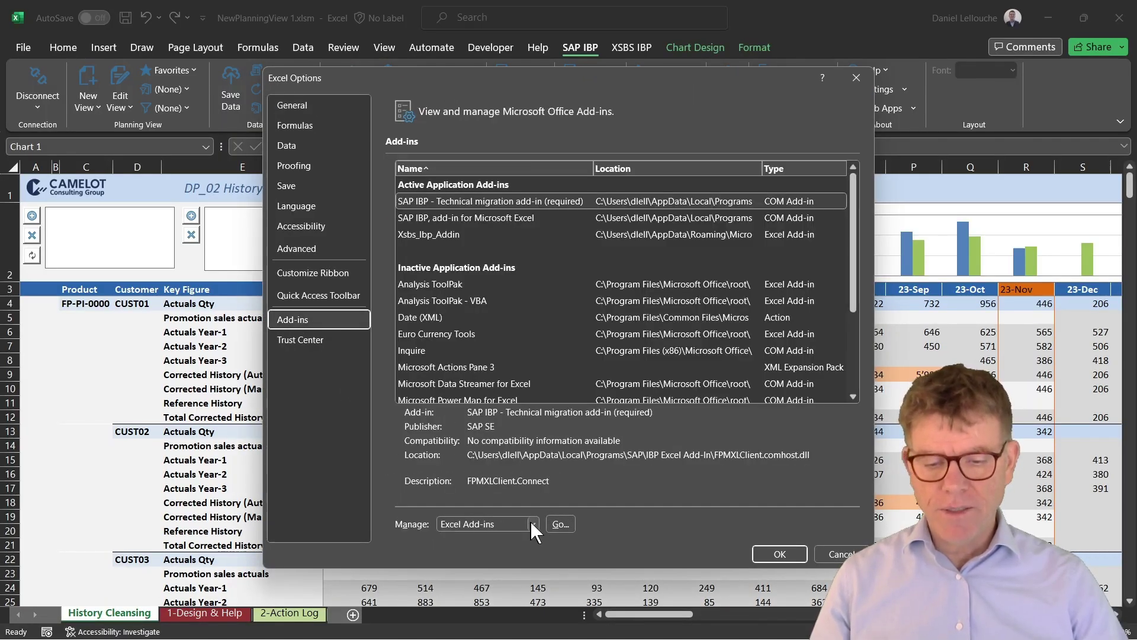
pyautogui.click(532, 525)
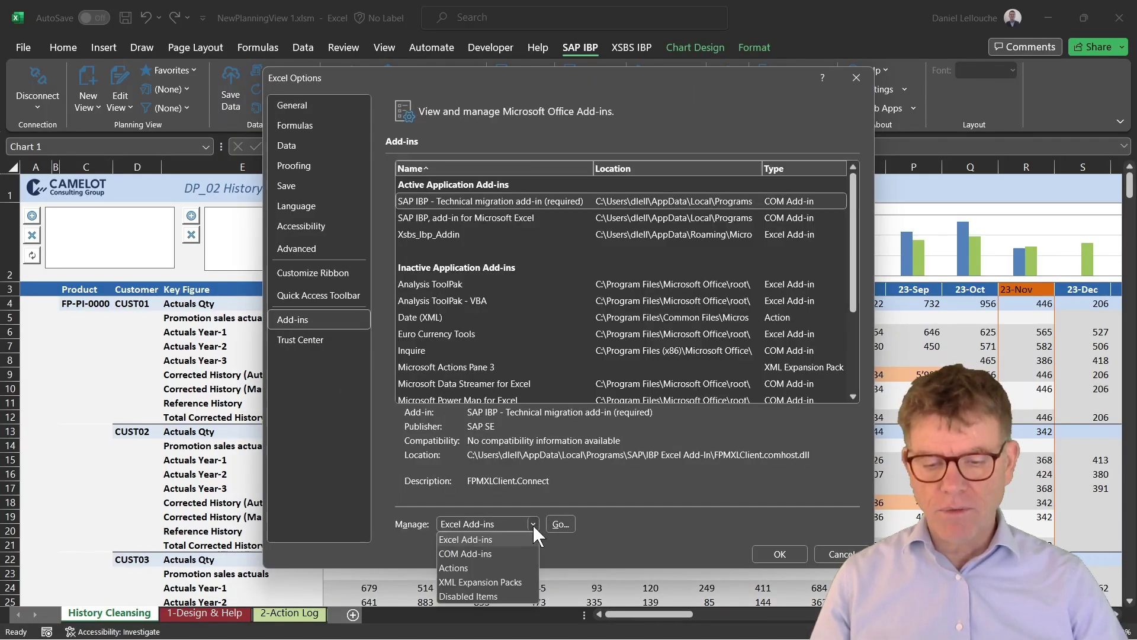
pyautogui.click(458, 540)
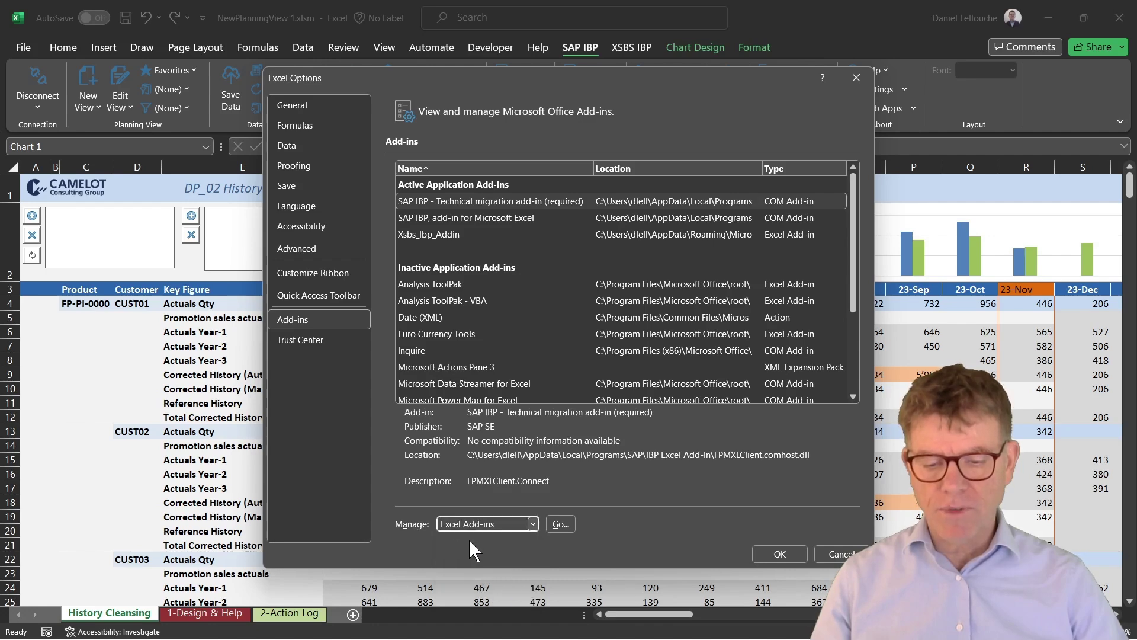
pyautogui.click(560, 523)
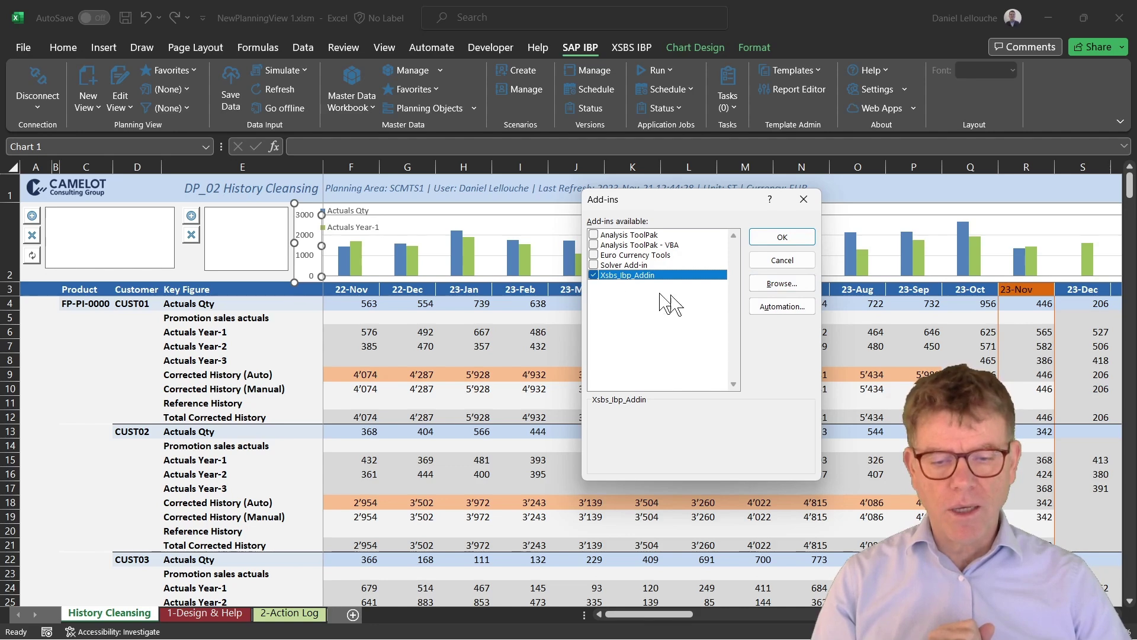
pyautogui.click(805, 200)
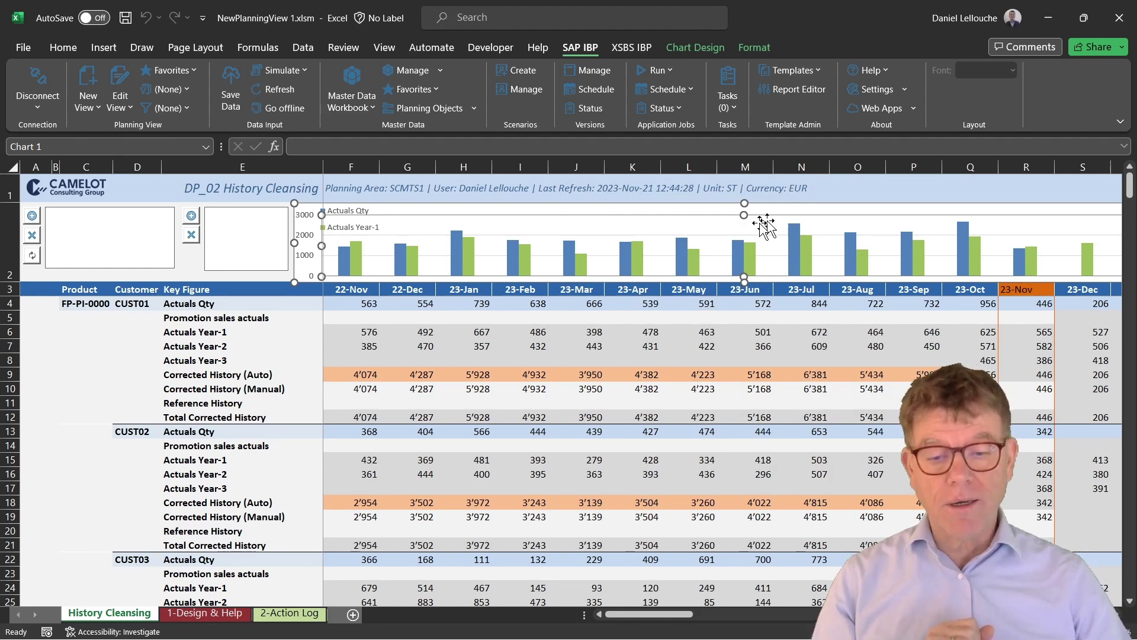
# Step: Highlight the planning data from F4 to O21 in the History Cleansing view, and clear the selection
pyautogui.click(553, 360)
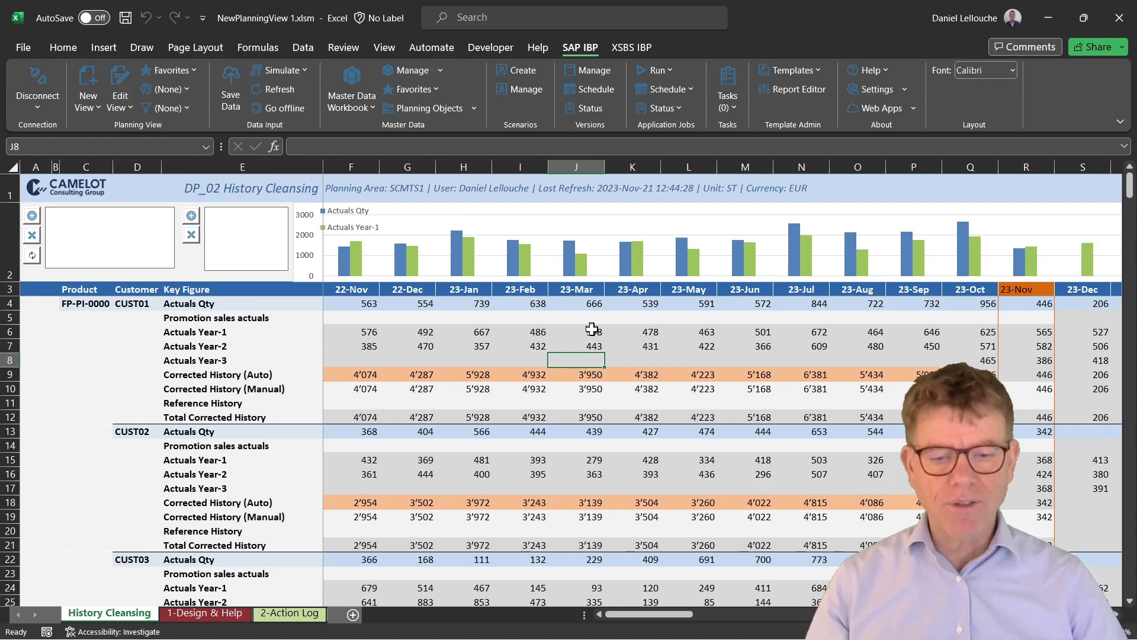
pyautogui.moveTo(355, 302); pyautogui.dragTo(852, 540)
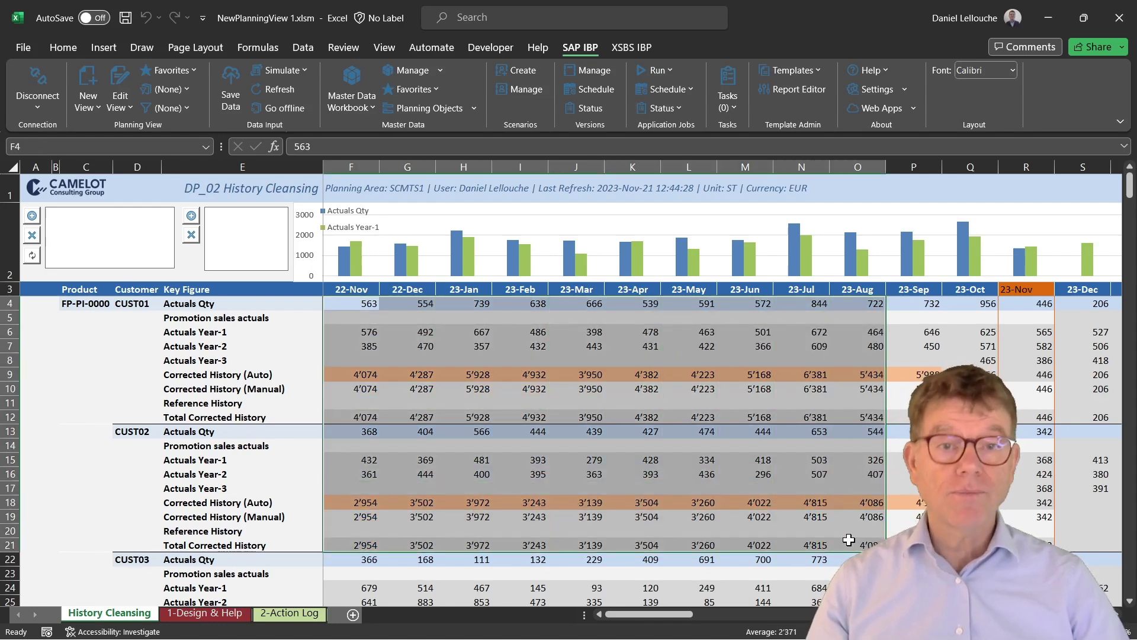
pyautogui.click(633, 345)
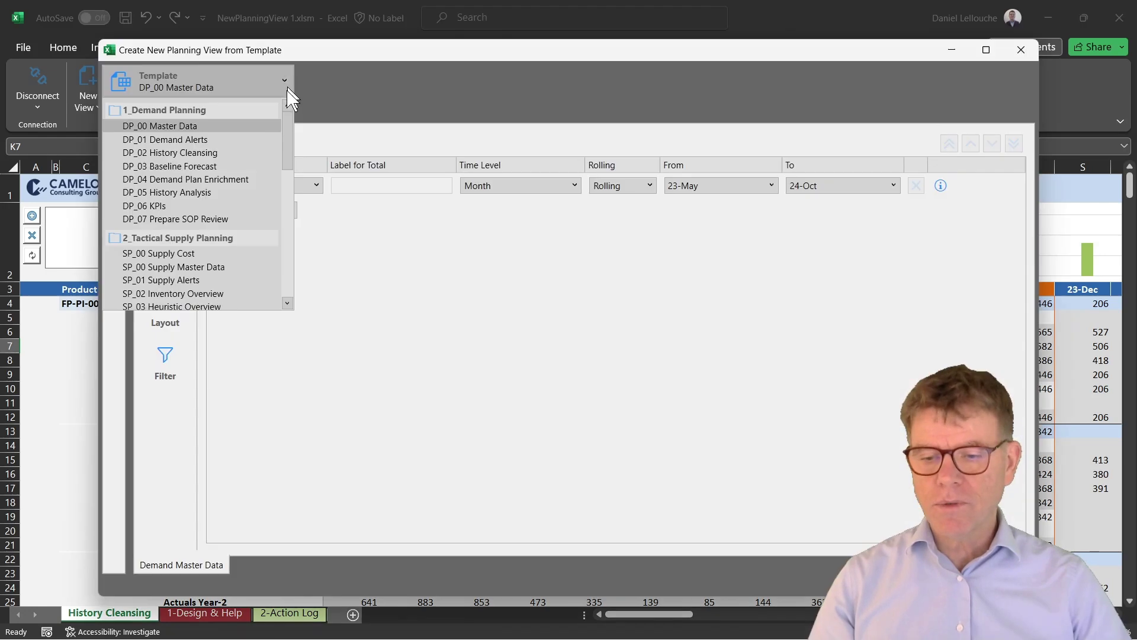
# Step: Create a planning view from the DP_05 History Analysis template and examine its customer rows and Forecast sparklines
pyautogui.click(186, 199)
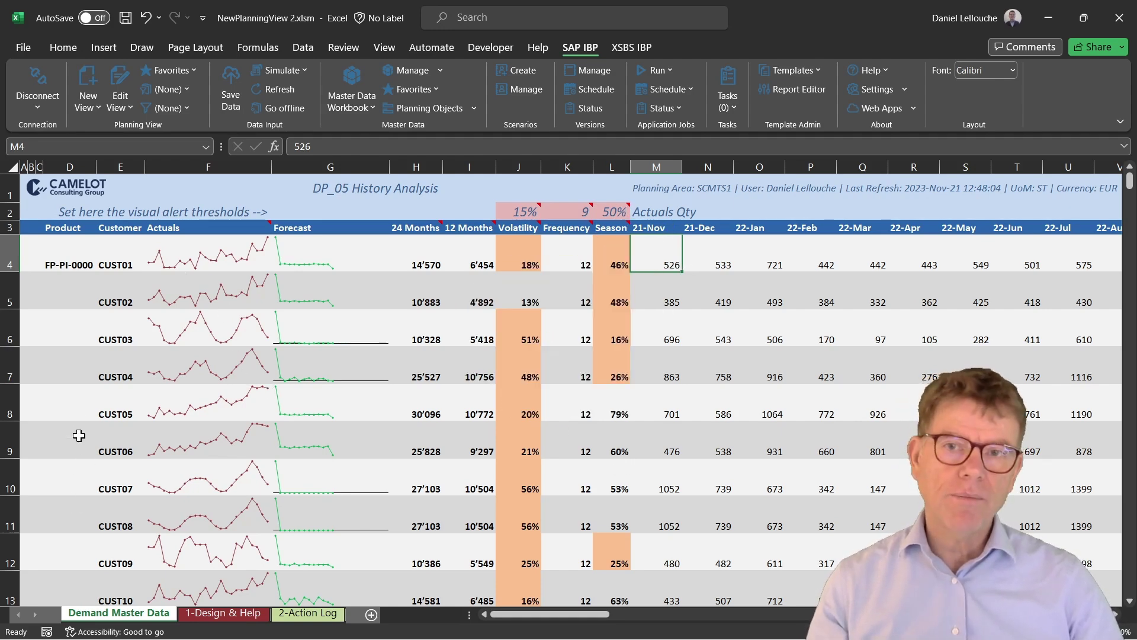
pyautogui.click(33, 246)
pyautogui.click(29, 289)
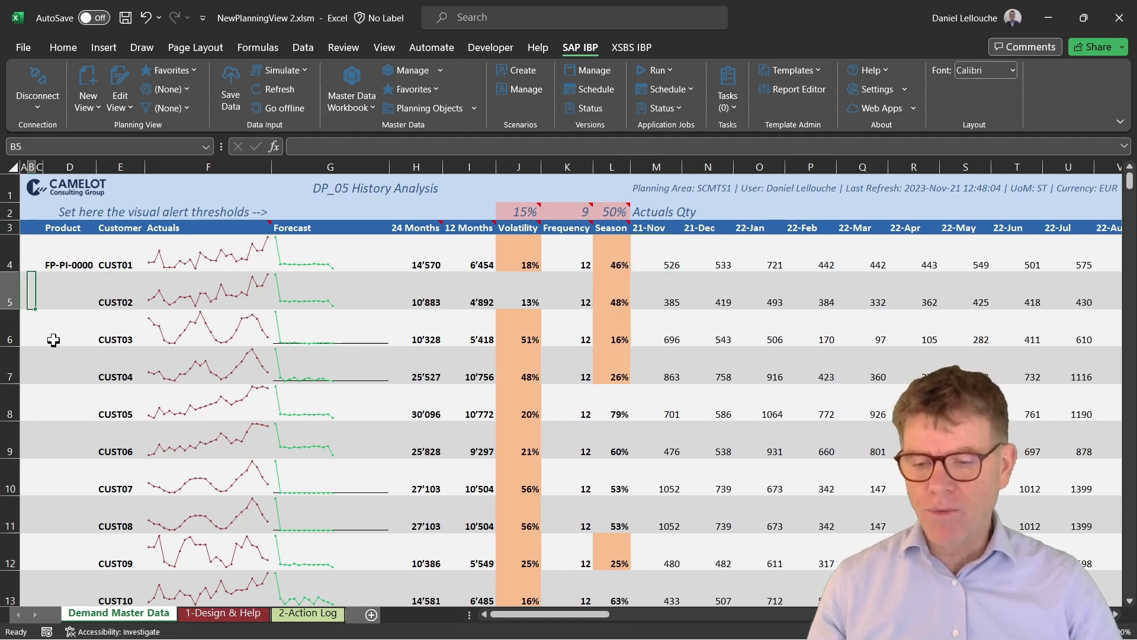
pyautogui.click(53, 342)
pyautogui.click(53, 358)
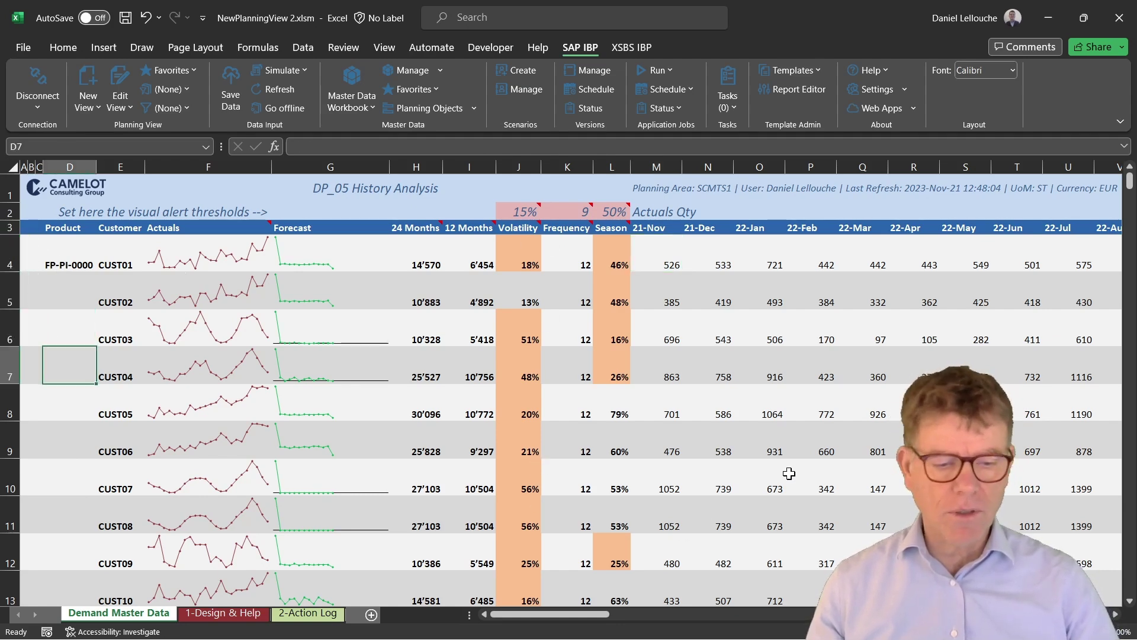
pyautogui.moveTo(1131, 187)
pyautogui.mouseDown()
pyautogui.moveTo(1127, 533)
pyautogui.moveTo(1130, 177)
pyautogui.moveTo(1129, 586)
pyautogui.moveTo(1124, 170)
pyautogui.mouseUp()
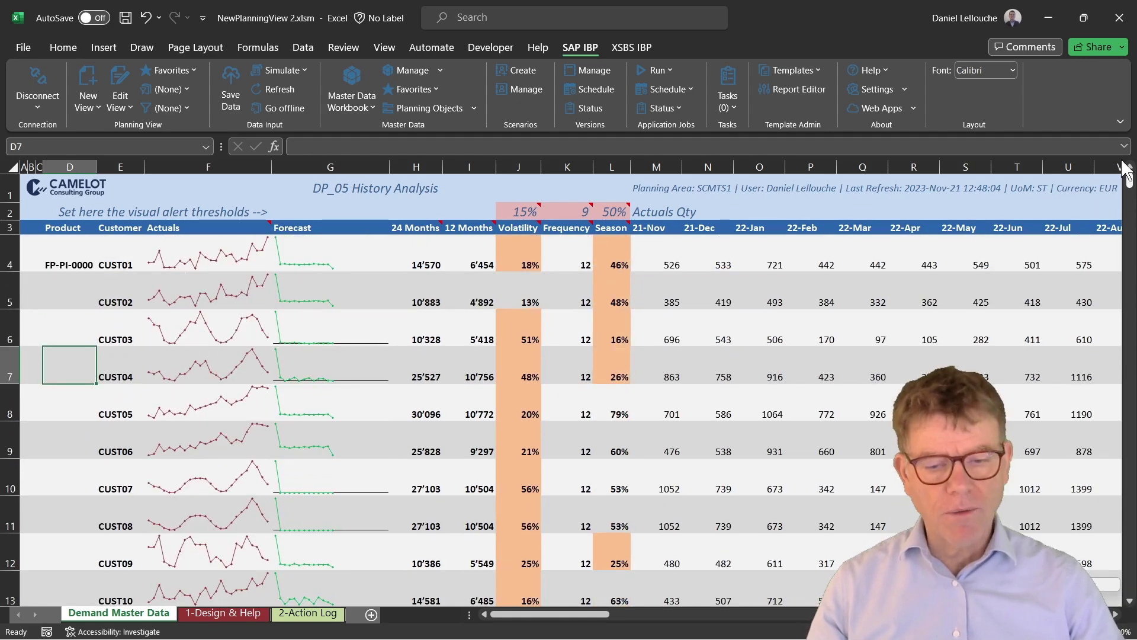
pyautogui.click(381, 254)
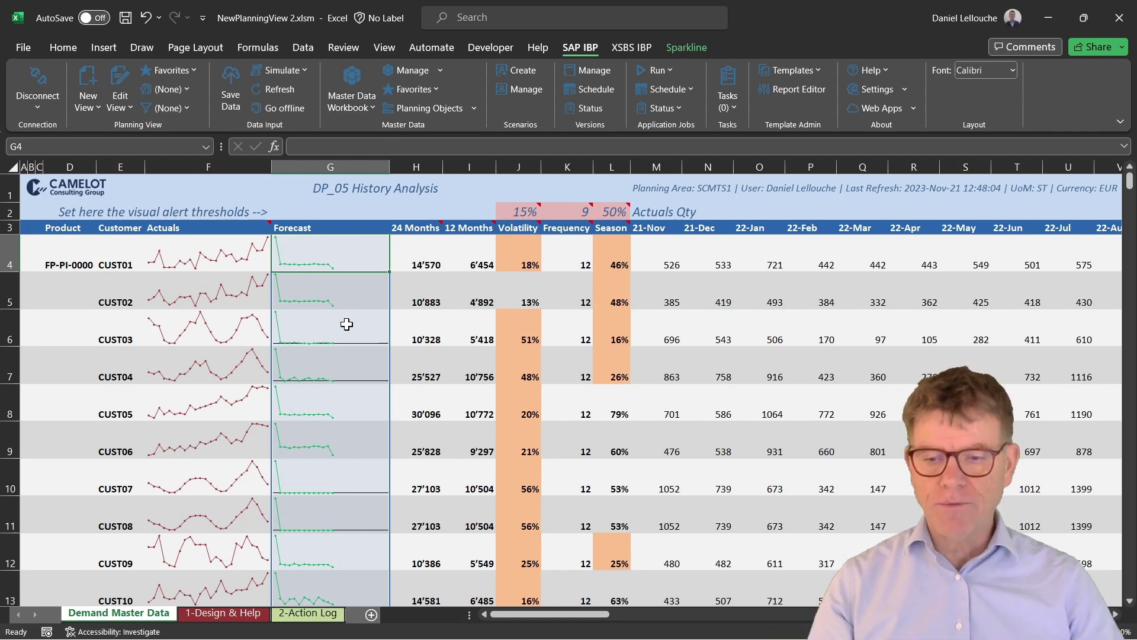
# Step: Switch to the NewPlanningView 1 workbook with the History Cleansing view and unhide its SAP IBP Formatting Sheet
pyautogui.hotkey('alt', 'Tab')
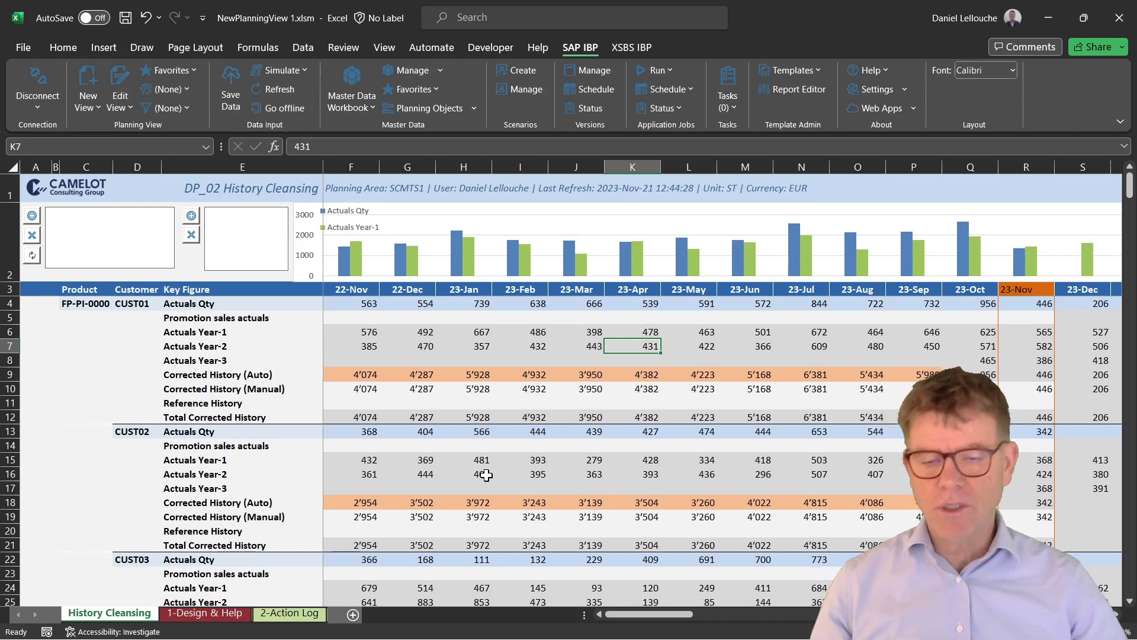
pyautogui.click(456, 331)
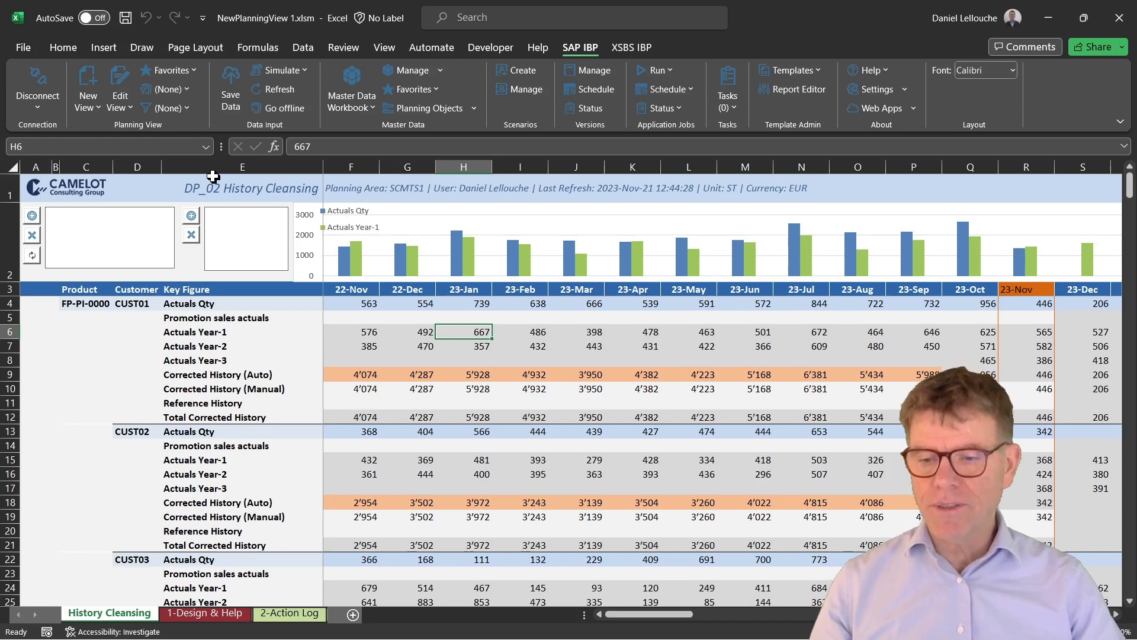
pyautogui.click(130, 106)
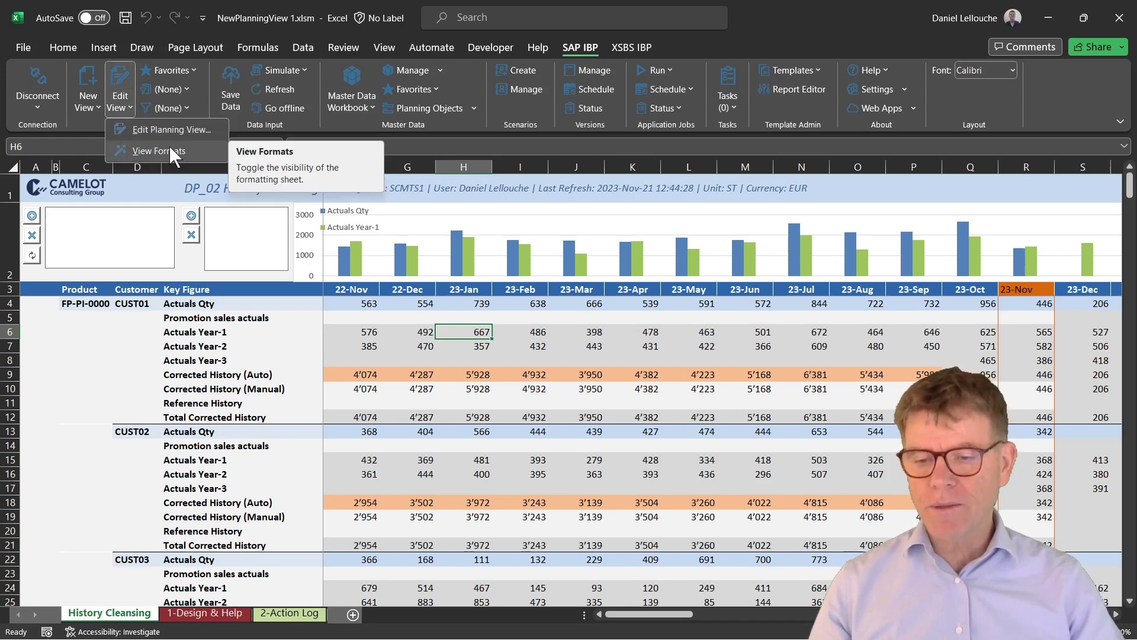
pyautogui.click(469, 368)
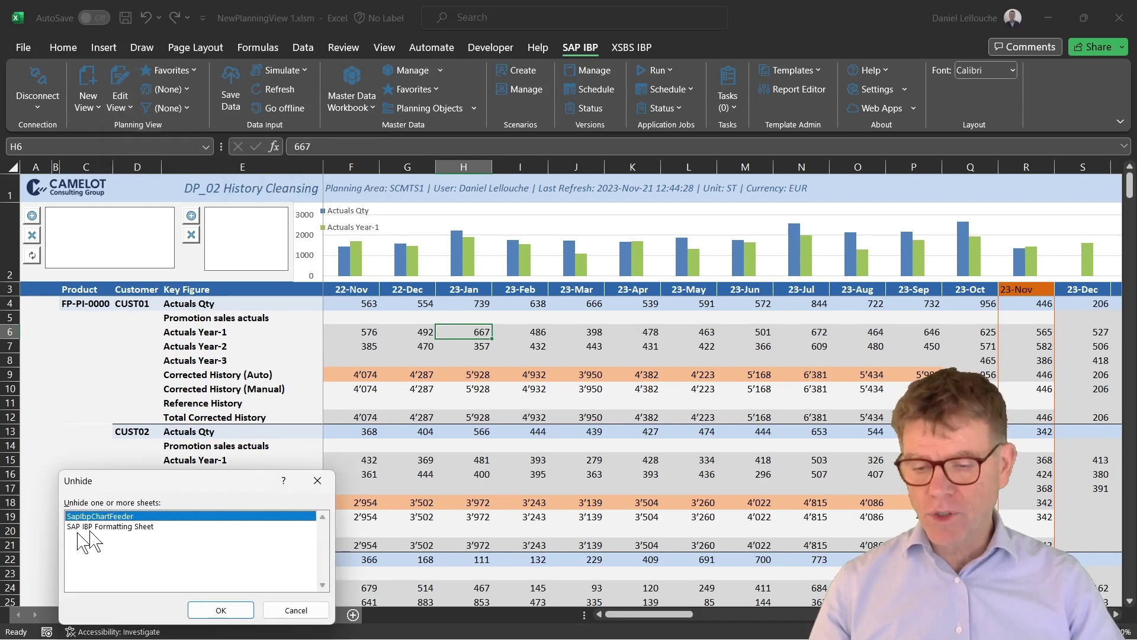
pyautogui.click(131, 527)
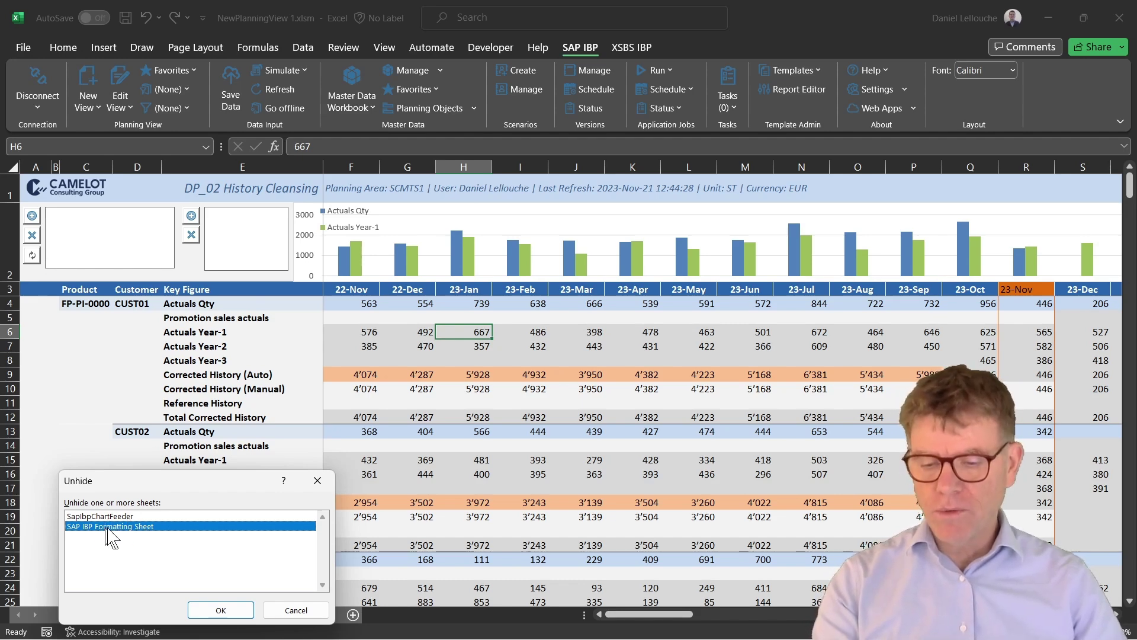
pyautogui.doubleClick(164, 527)
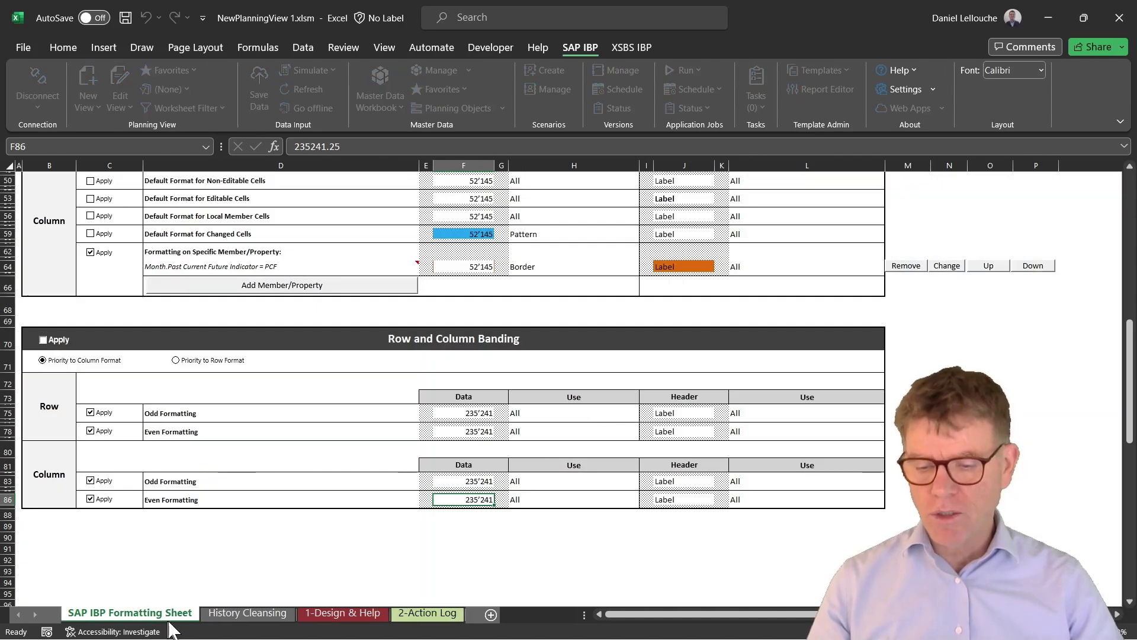
pyautogui.scroll(1, 541, 382)
pyautogui.scroll(5, 541, 383)
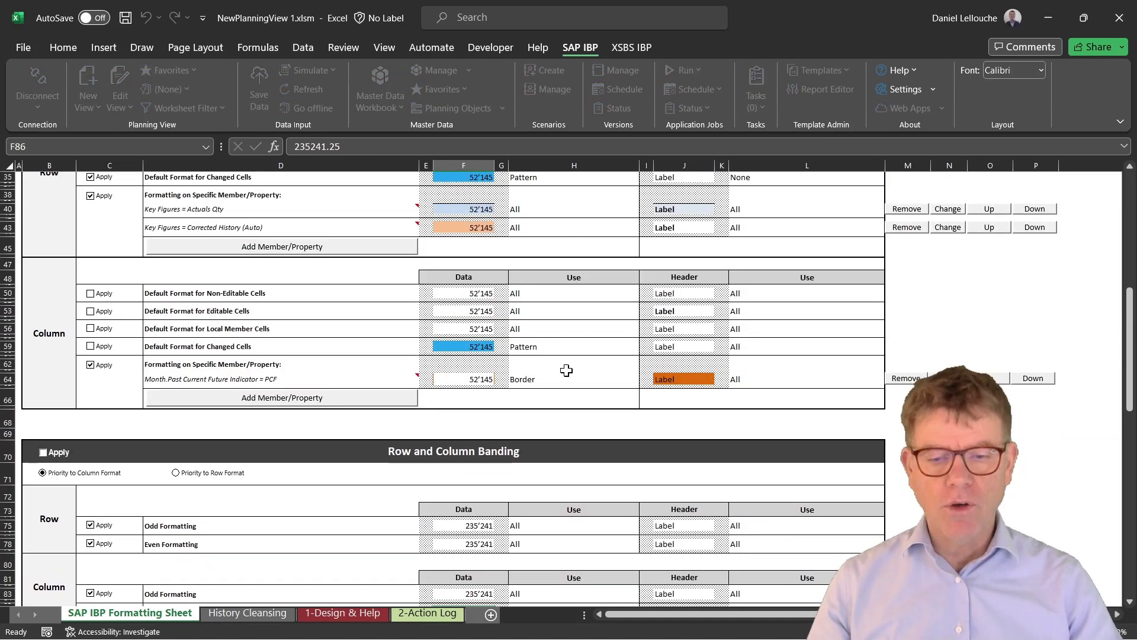
pyautogui.scroll(4, 606, 355)
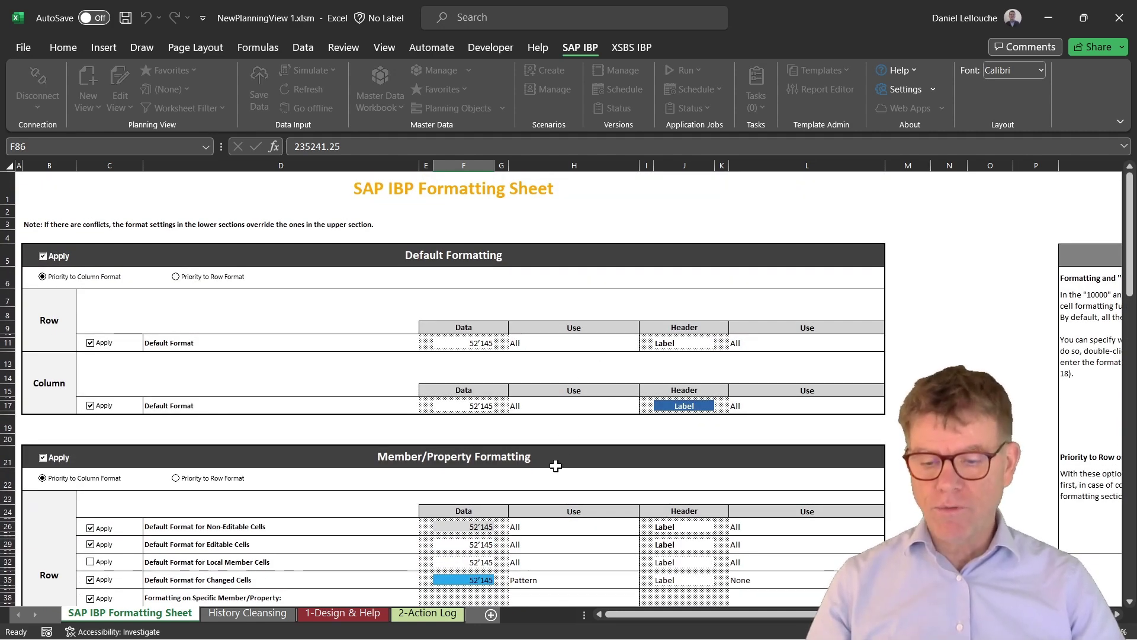
# Step: Review the SAP IBP display options of the History Cleansing sheet, including which formatting sheet is used for dynamic formatting
pyautogui.click(283, 613)
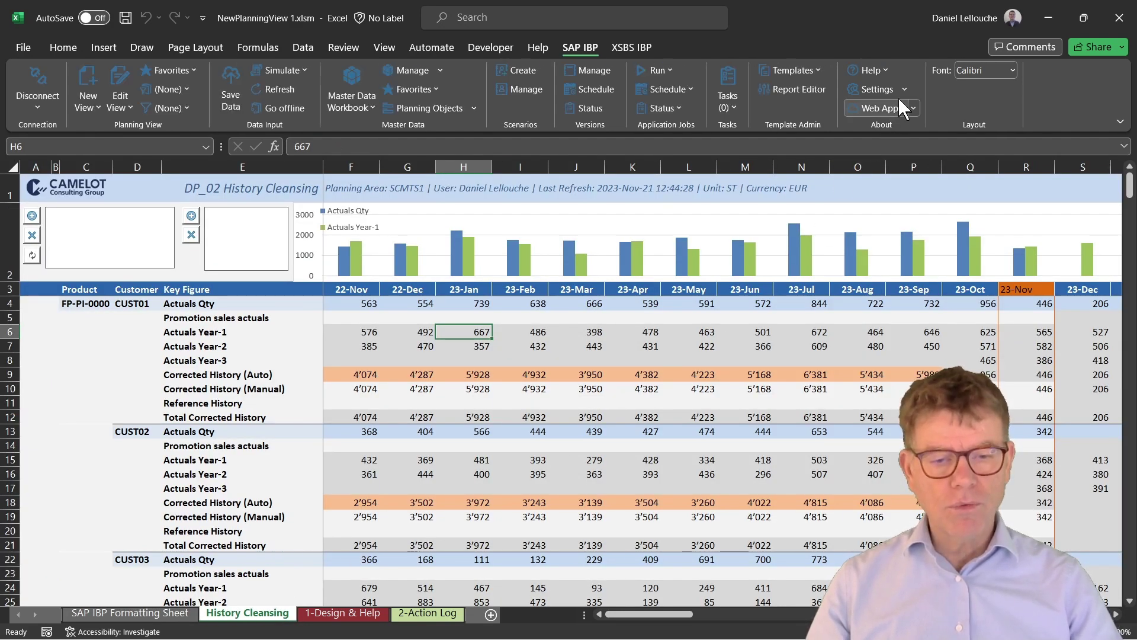
pyautogui.click(904, 89)
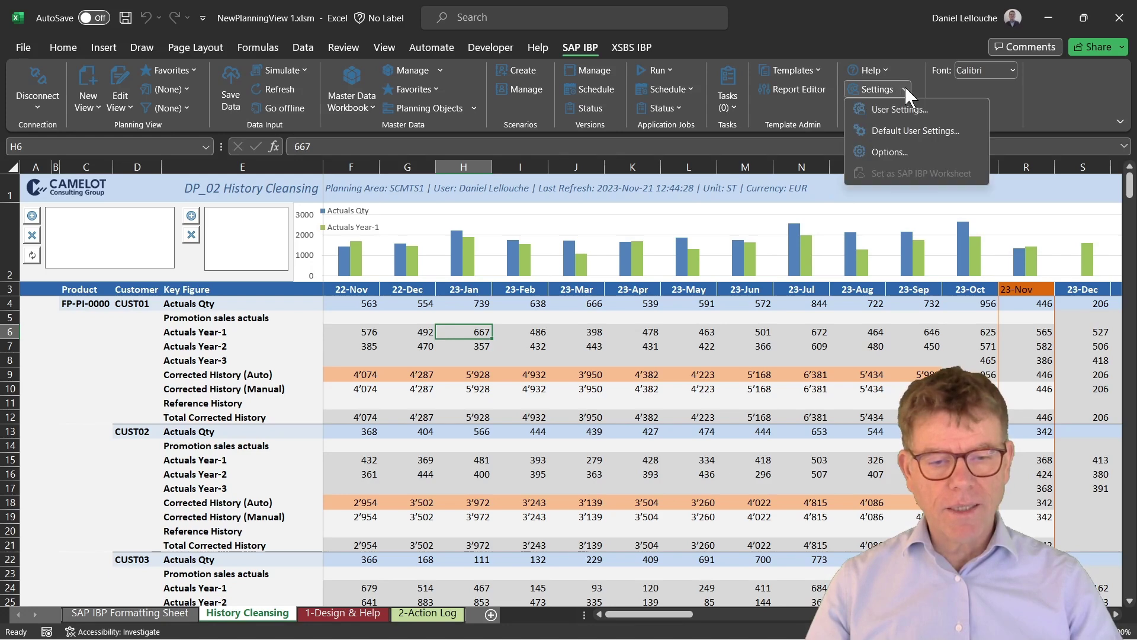
pyautogui.click(889, 152)
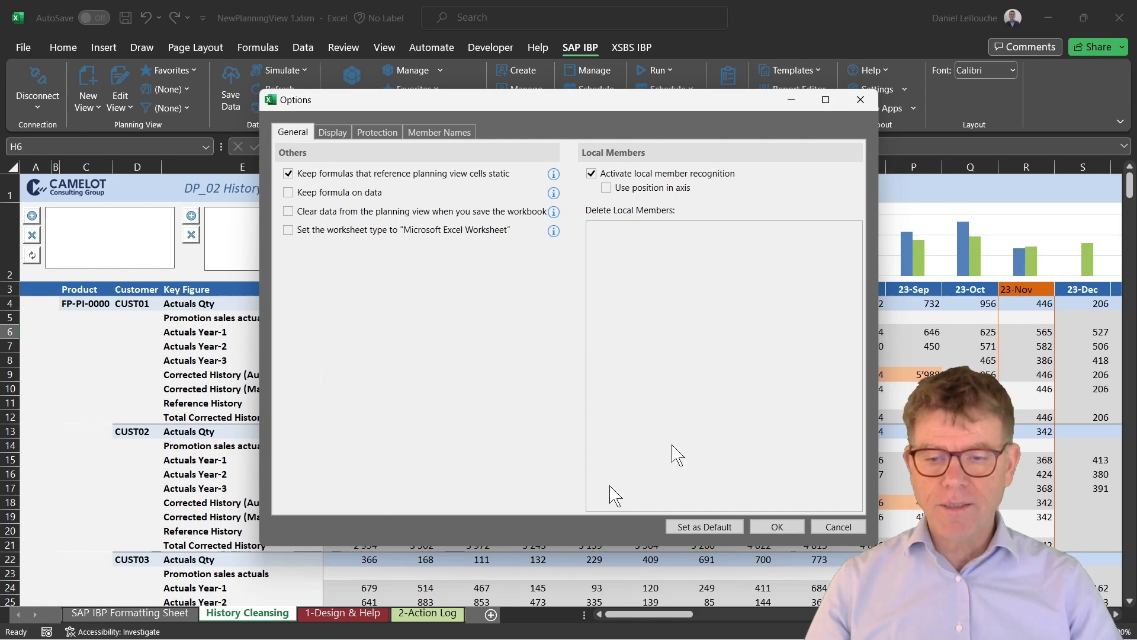
pyautogui.click(337, 135)
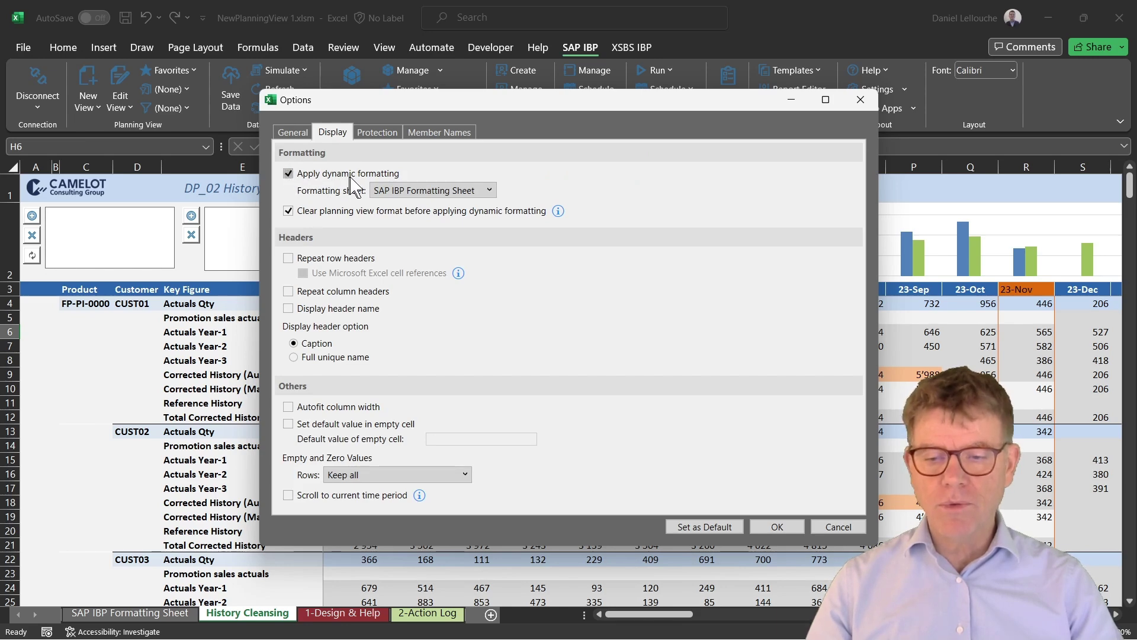
pyautogui.click(489, 190)
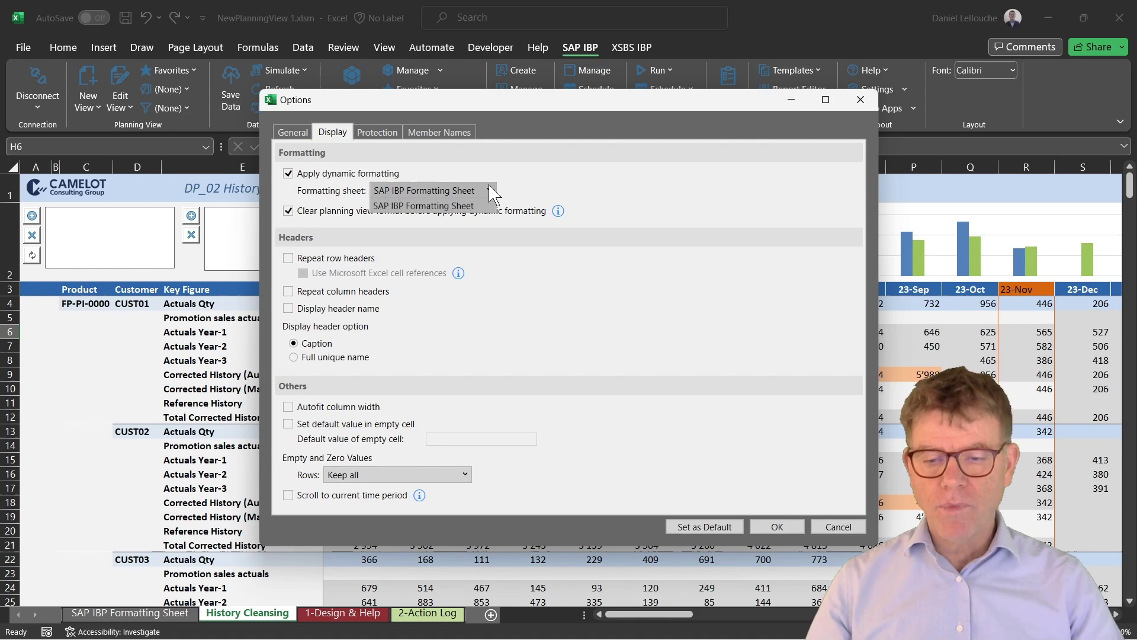
pyautogui.click(565, 189)
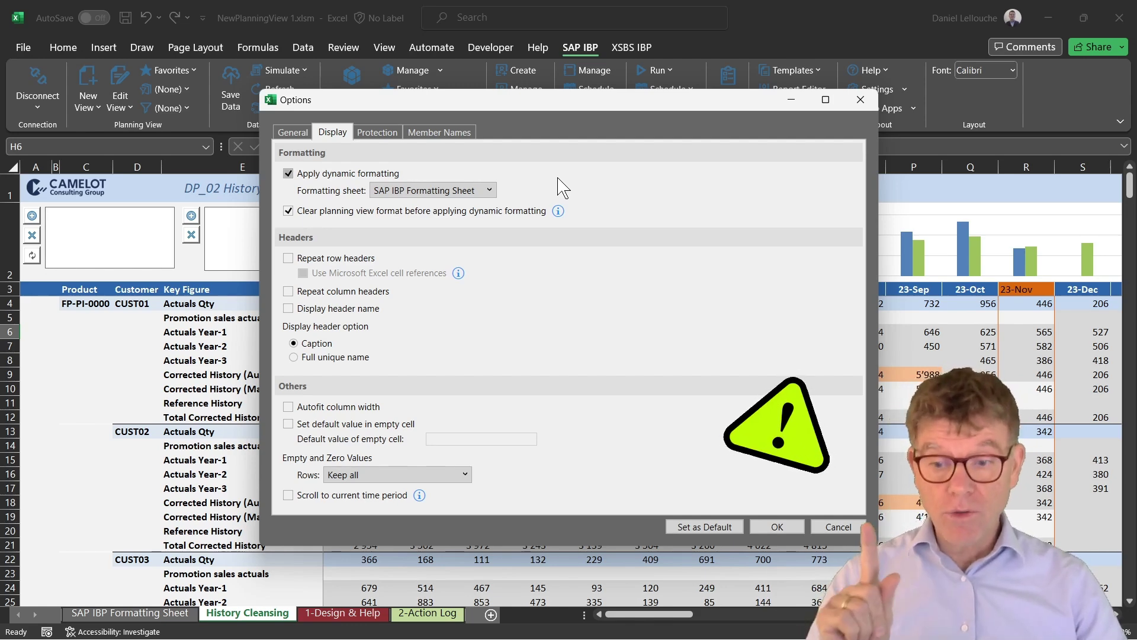
pyautogui.moveTo(557, 107); pyautogui.dragTo(654, 119)
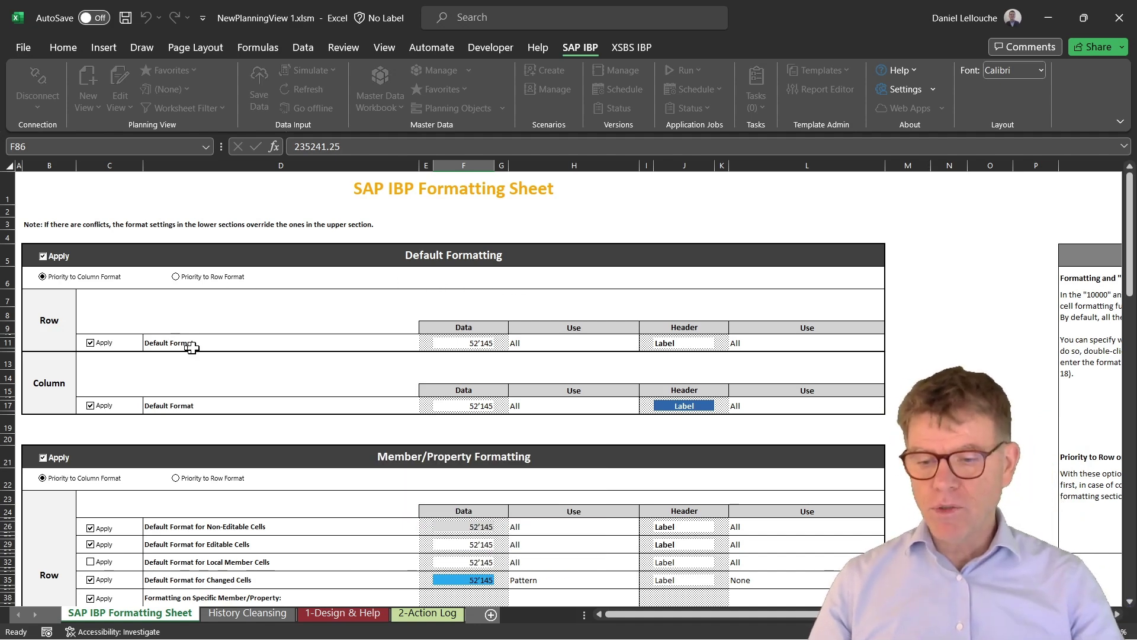
# Step: Try Priority to Row Format in the Default Formatting section, check the row's header format, and restore Priority to Column Format
pyautogui.click(388, 344)
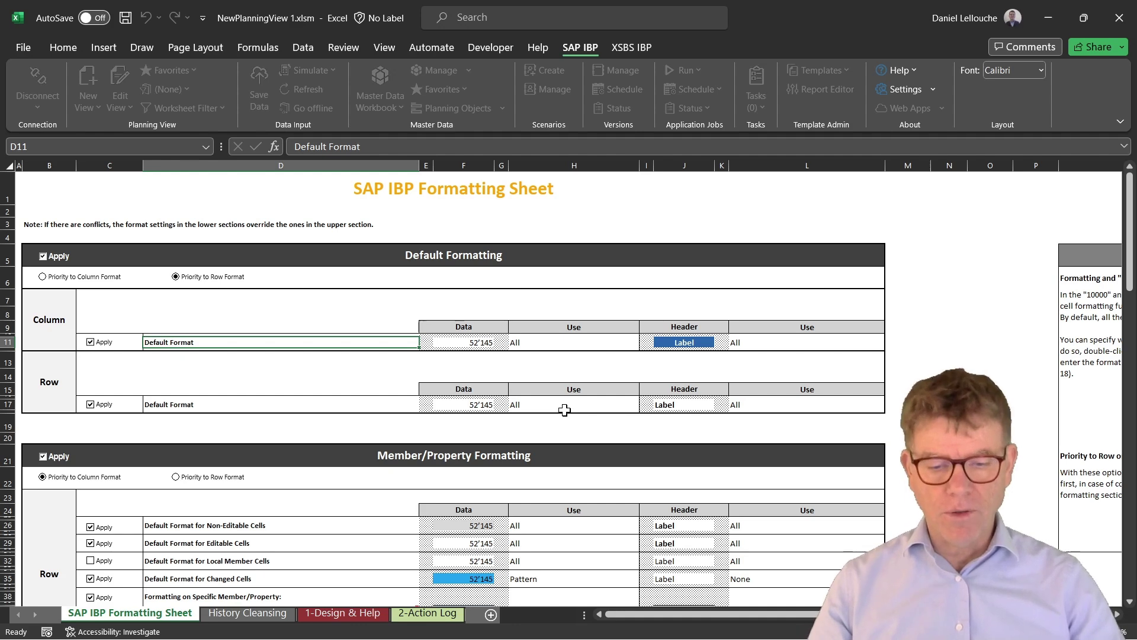
pyautogui.click(693, 405)
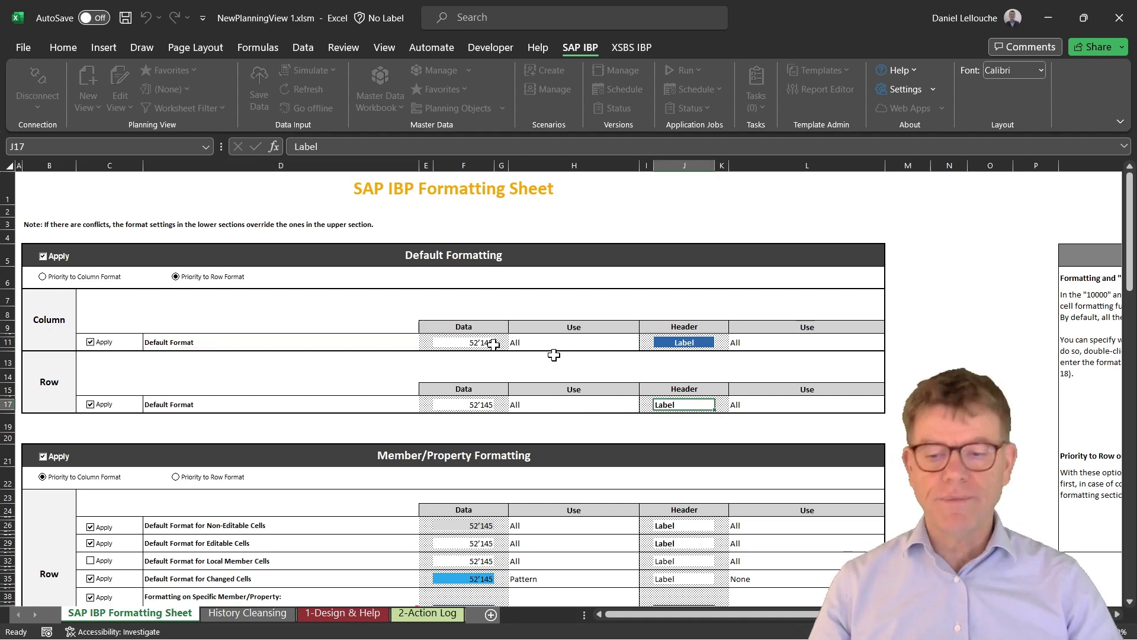
pyautogui.click(43, 276)
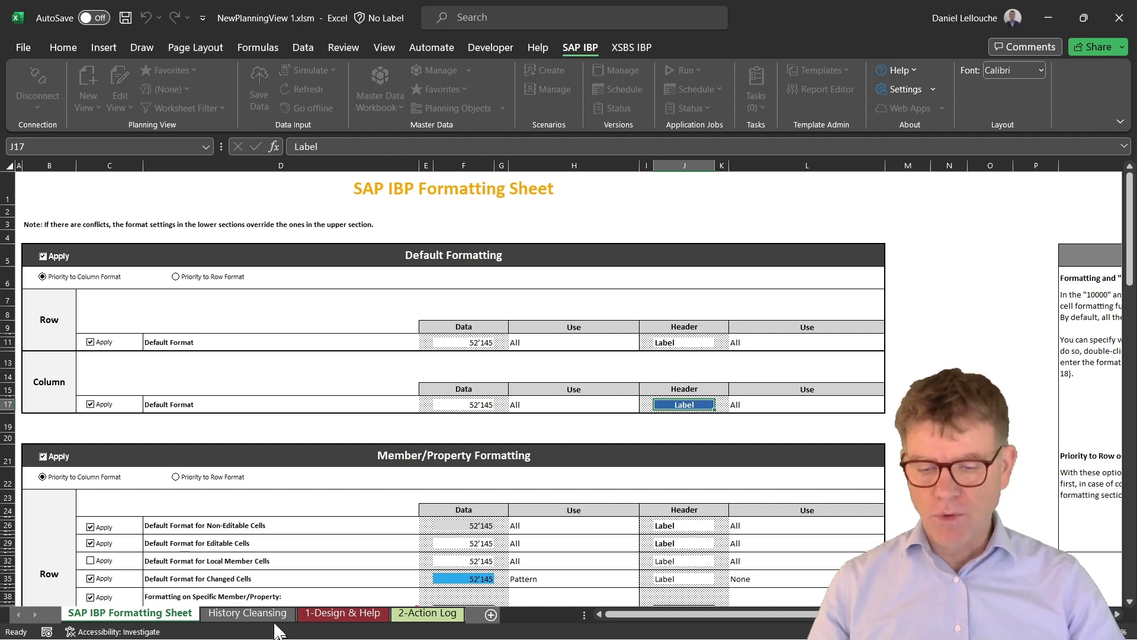
# Step: Compare the header row of the History Cleansing view with the Default Formatting and Member/Property Formatting sections of the formatting sheet
pyautogui.click(254, 614)
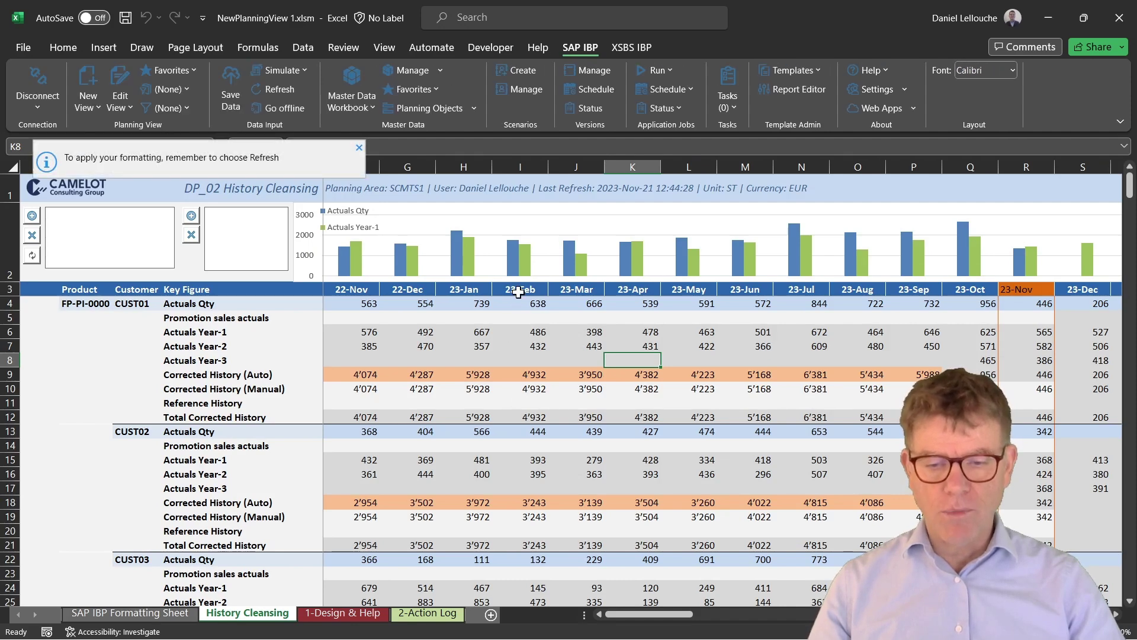
pyautogui.click(154, 613)
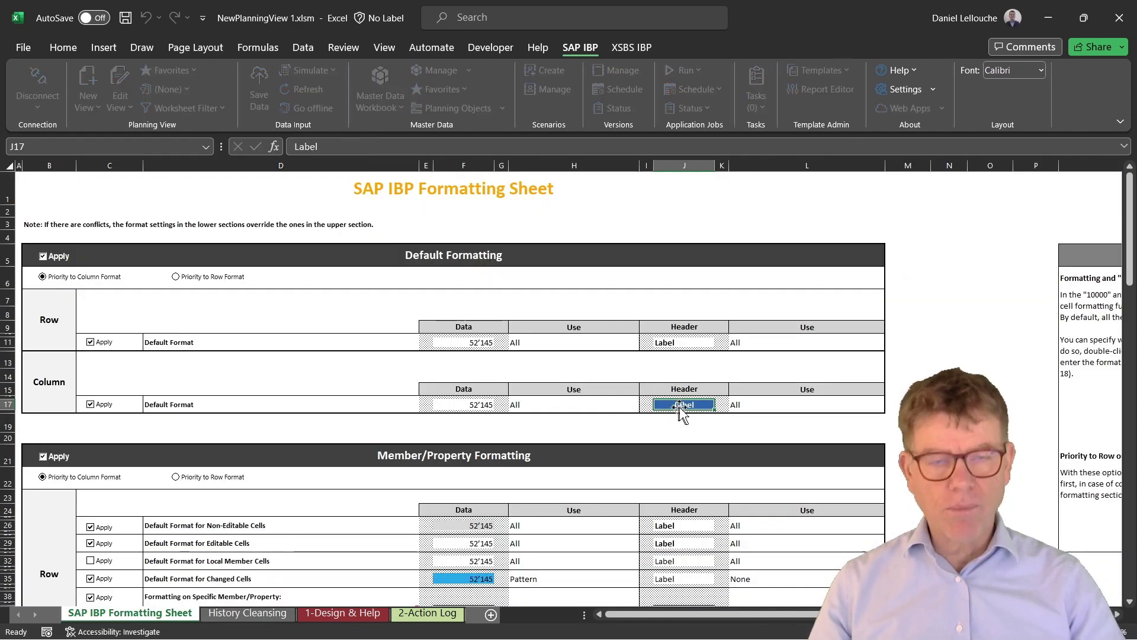
pyautogui.click(286, 616)
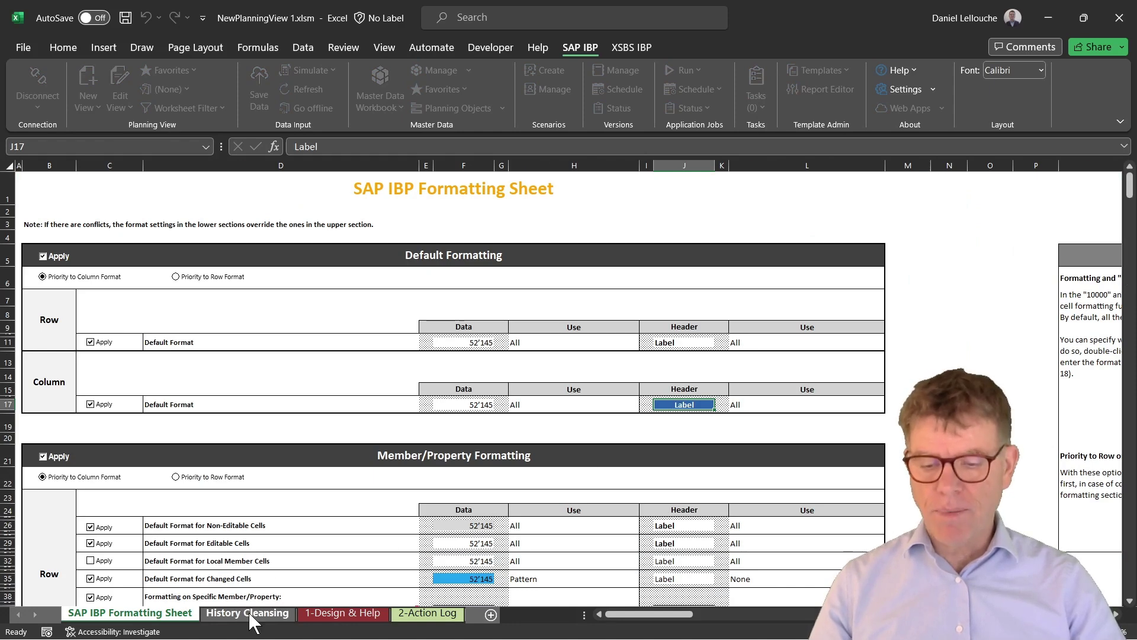
pyautogui.moveTo(309, 293); pyautogui.dragTo(31, 287)
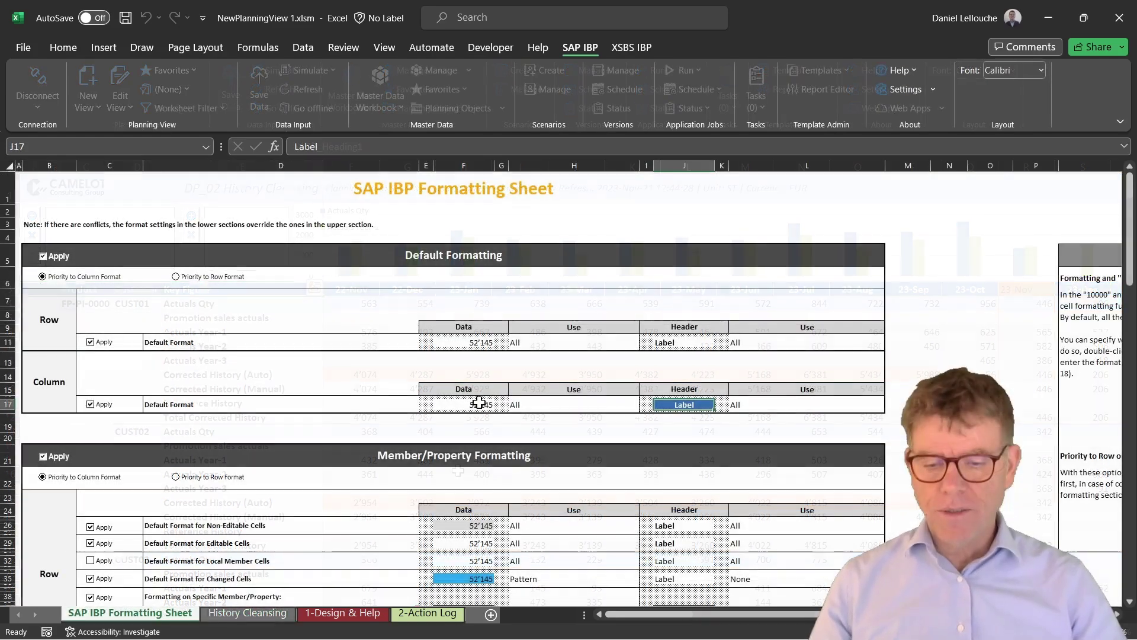
pyautogui.scroll(-3, 479, 402)
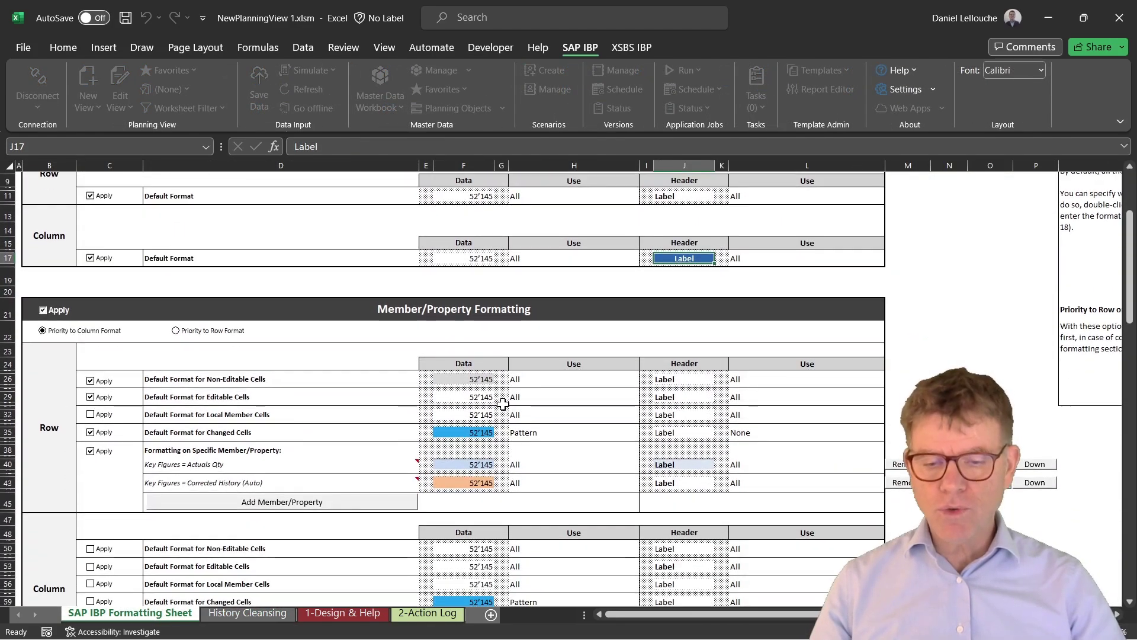
pyautogui.scroll(-3, 502, 405)
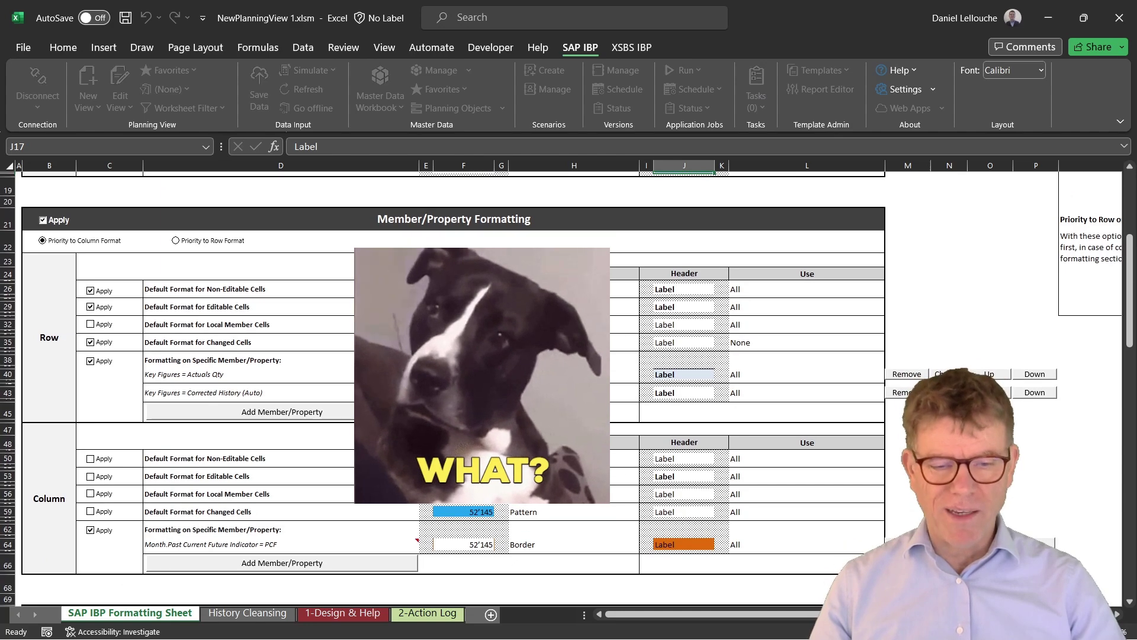
pyautogui.scroll(-1, 502, 405)
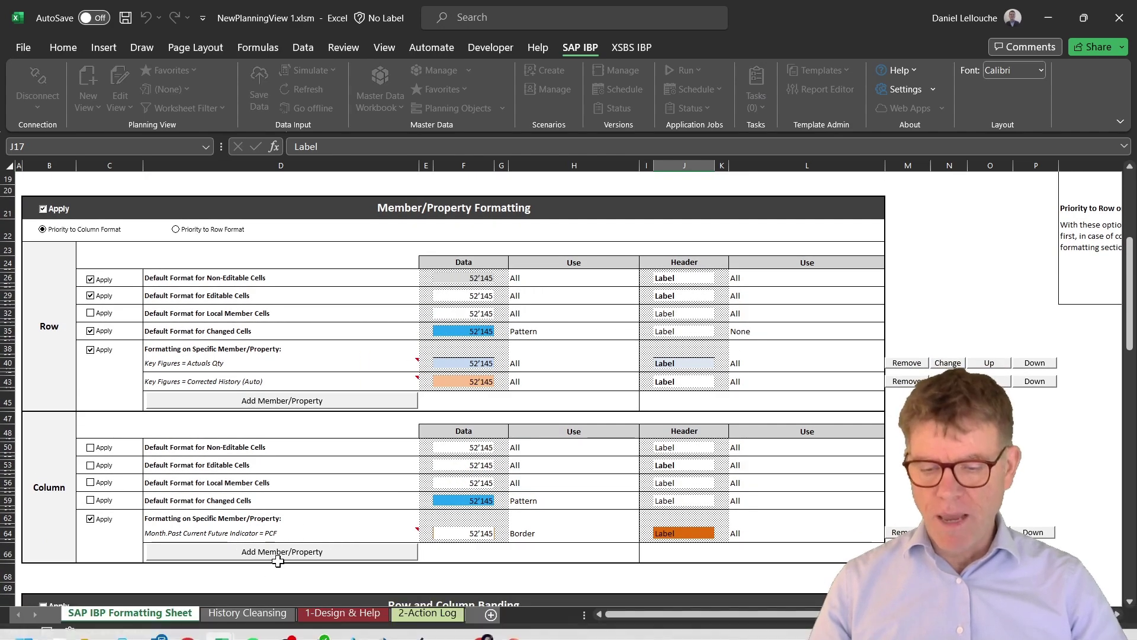
# Step: Inspect the formulas behind the 22-Dec period header, the Customer and Product headings, and their first members in the History Cleansing view
pyautogui.click(247, 613)
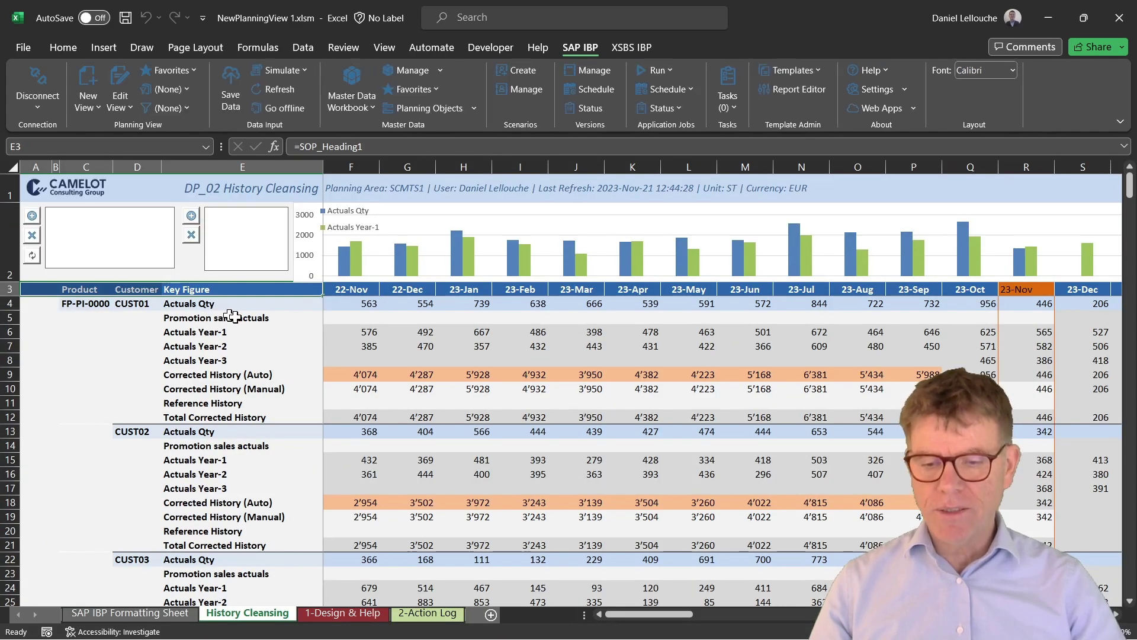
pyautogui.click(426, 290)
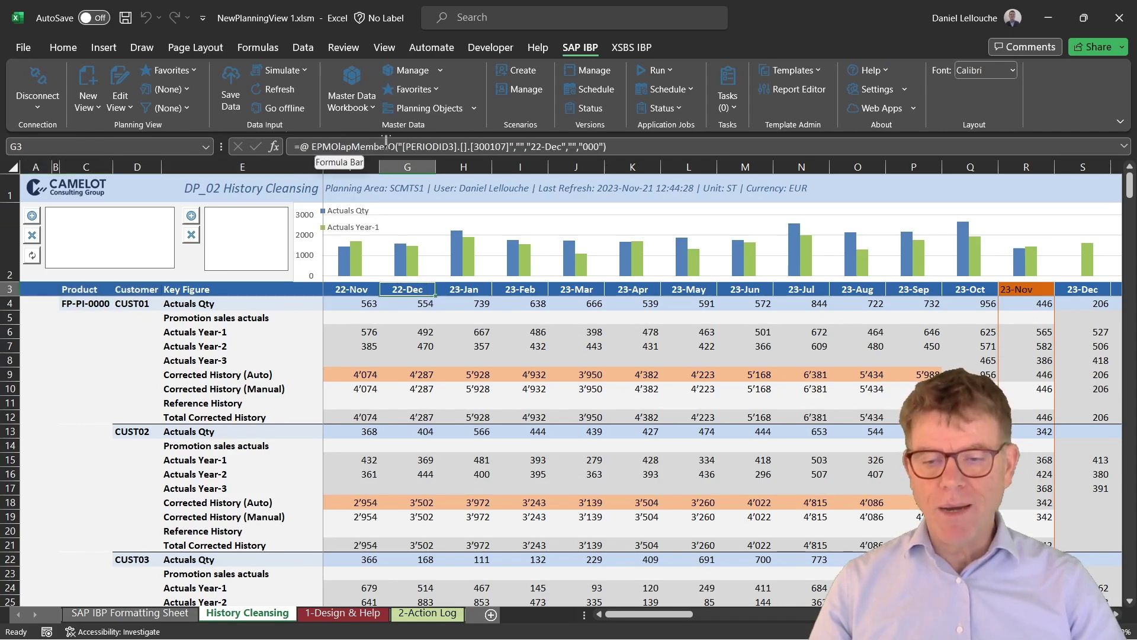
pyautogui.click(204, 305)
pyautogui.click(139, 305)
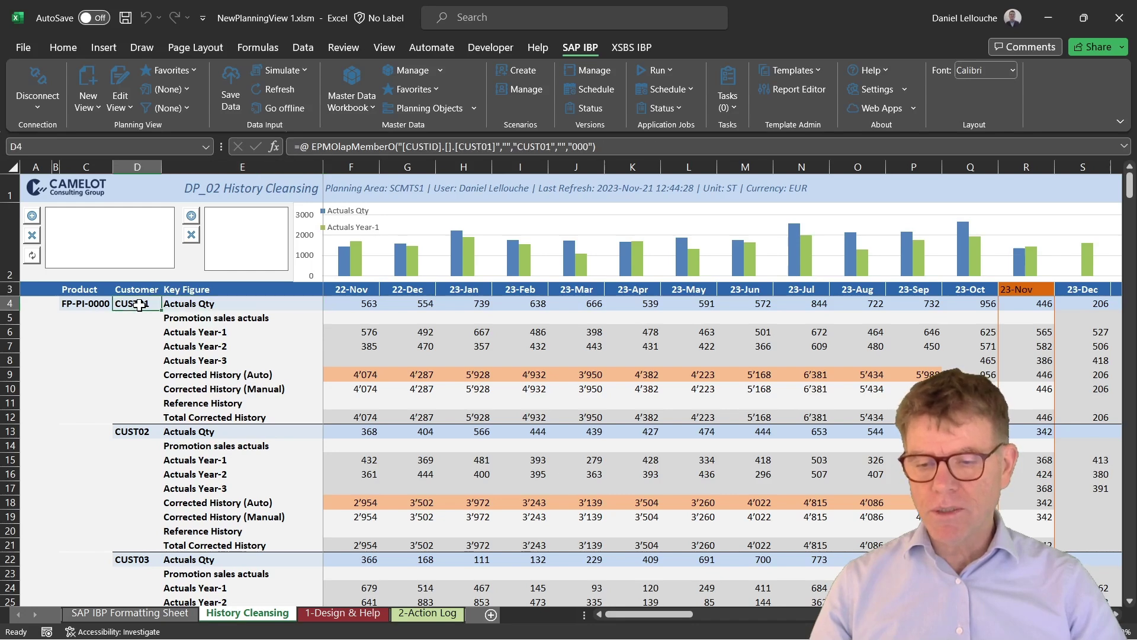
pyautogui.click(96, 304)
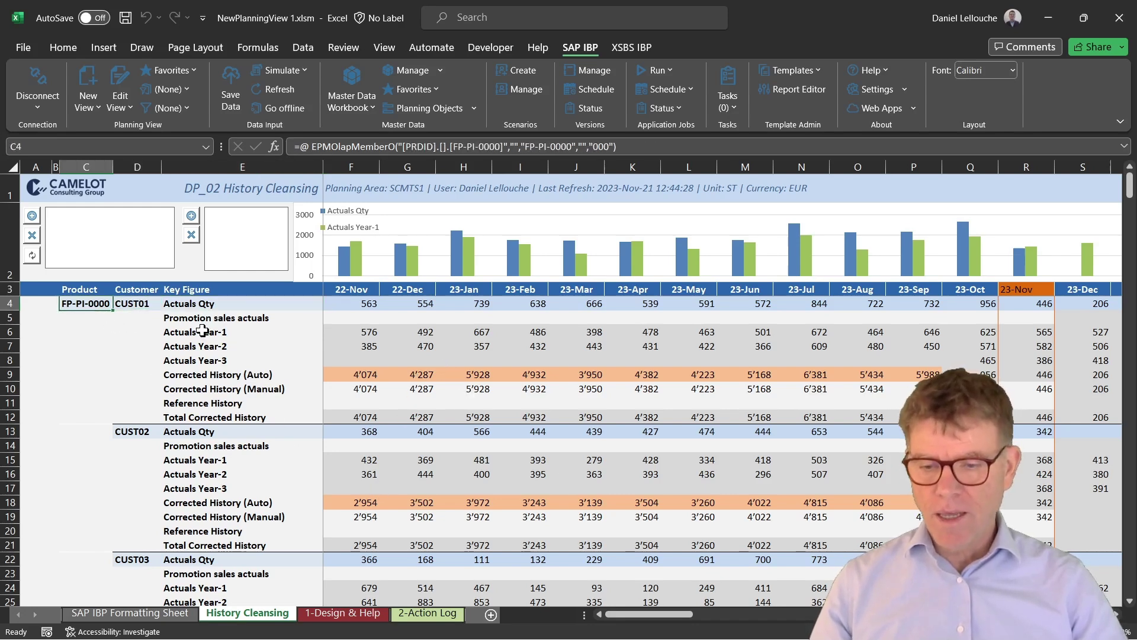
pyautogui.click(137, 301)
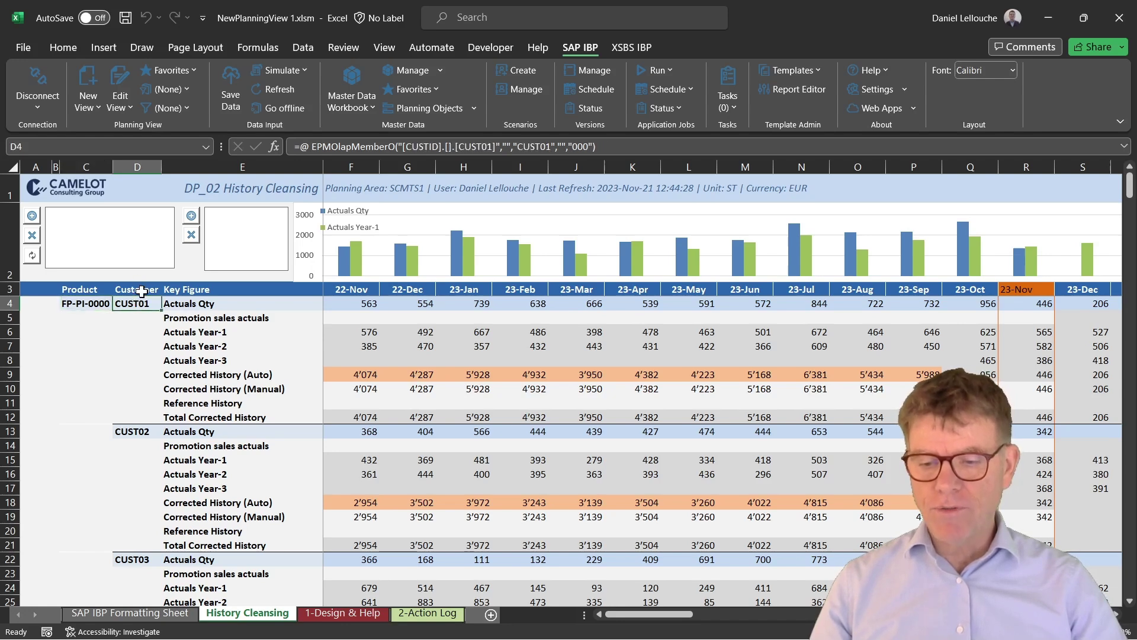
pyautogui.click(140, 290)
pyautogui.click(86, 303)
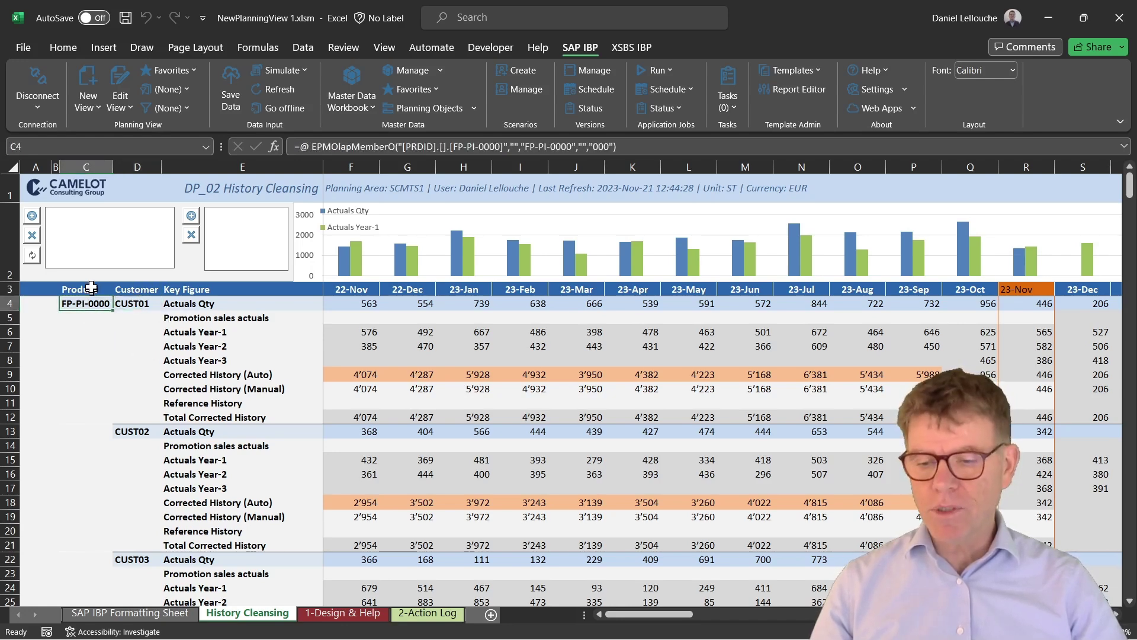
pyautogui.click(89, 289)
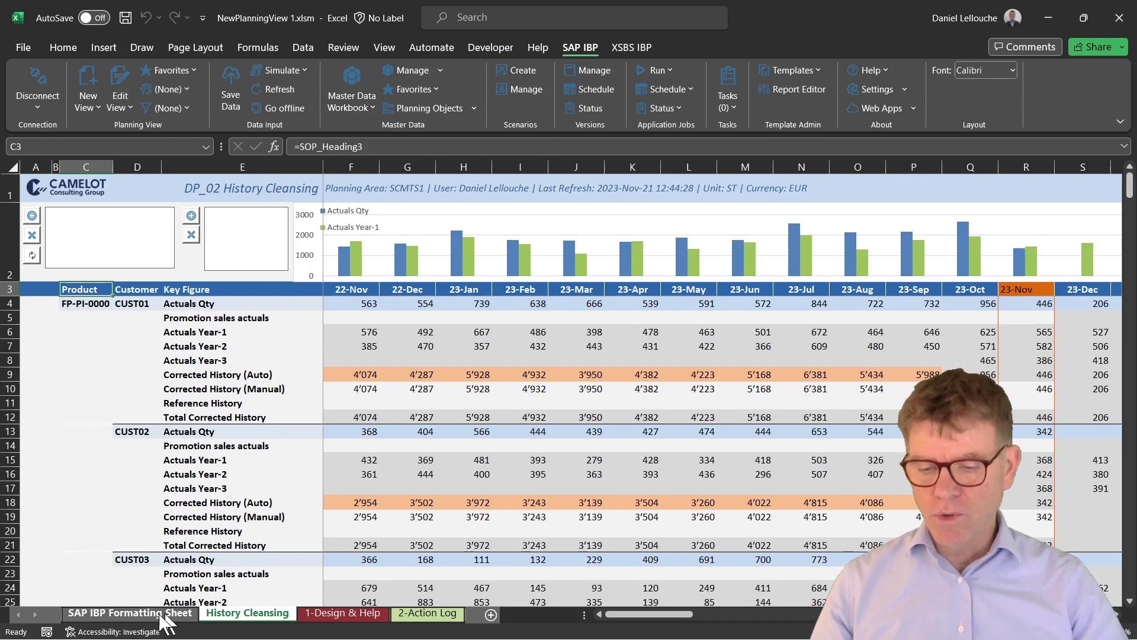
# Step: Try Priority to Row Format in the formatting sheet's Member/Property Formatting section, and restore Priority to Column Format
pyautogui.click(136, 612)
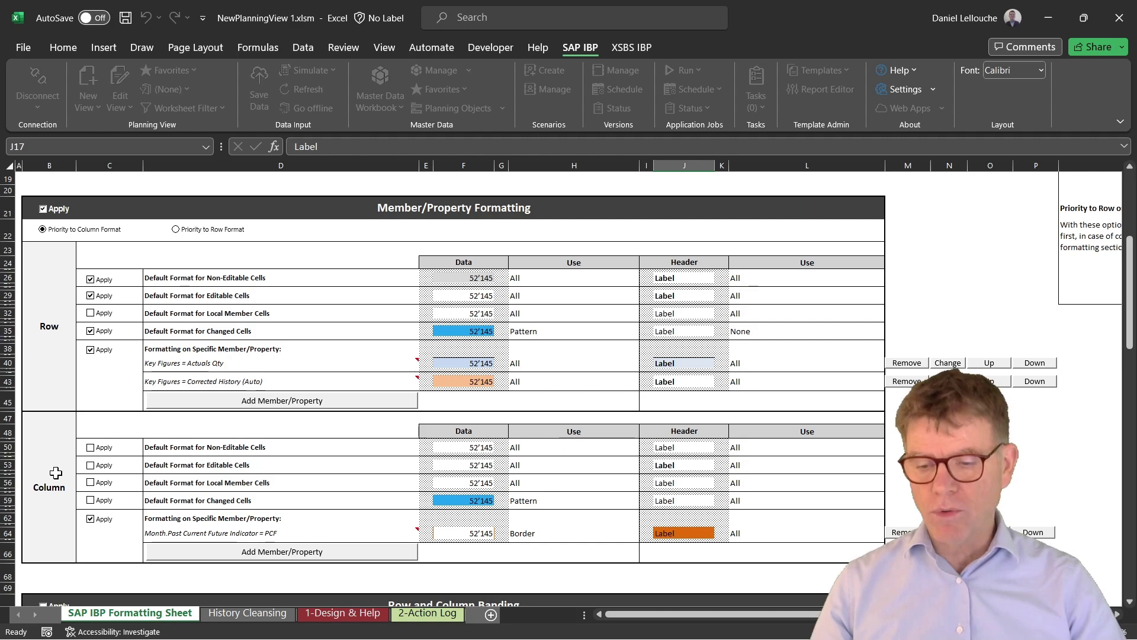
pyautogui.click(176, 230)
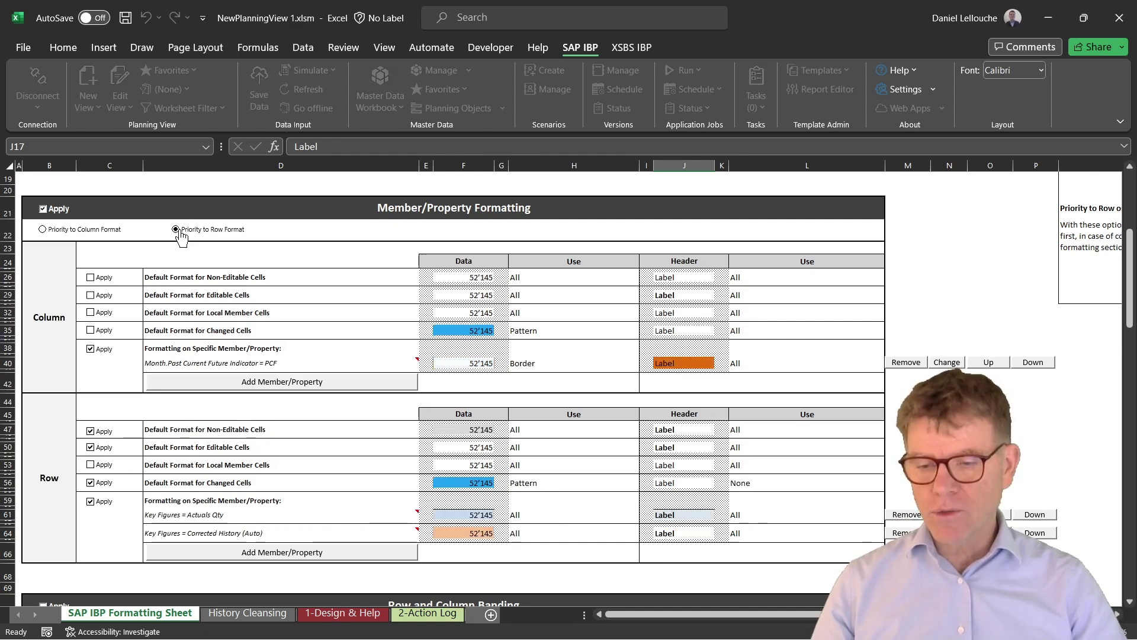
pyautogui.click(47, 231)
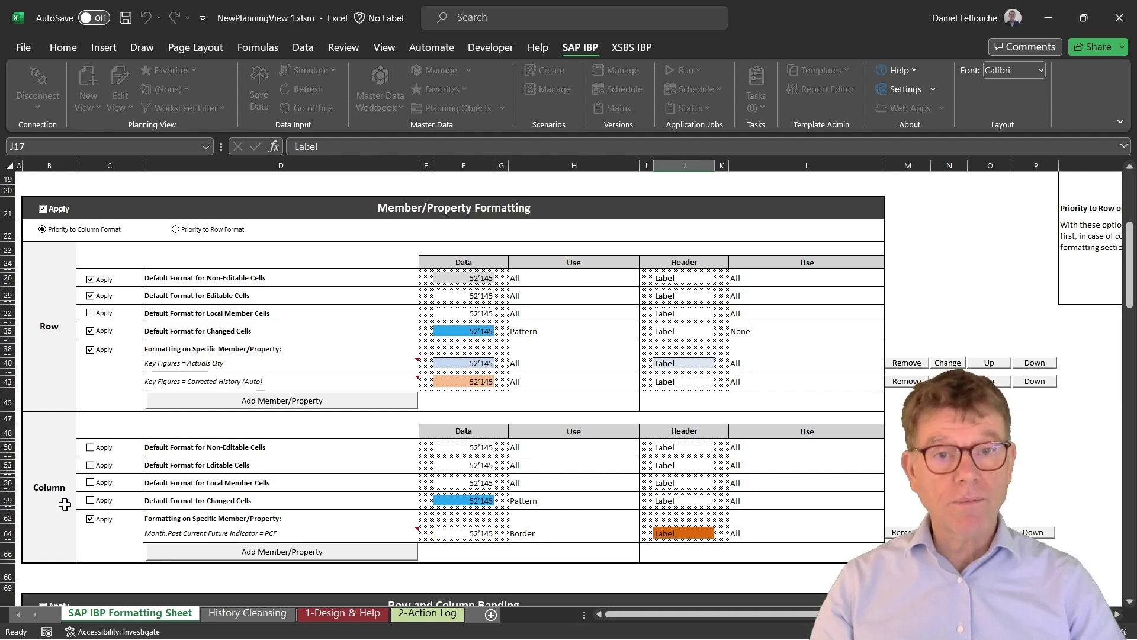
# Step: Examine the Row and Column Banding section, and compare the Data and Header columns of Member/Property Formatting with the History Cleansing view
pyautogui.scroll(-3, 555, 333)
pyautogui.scroll(-5, 557, 337)
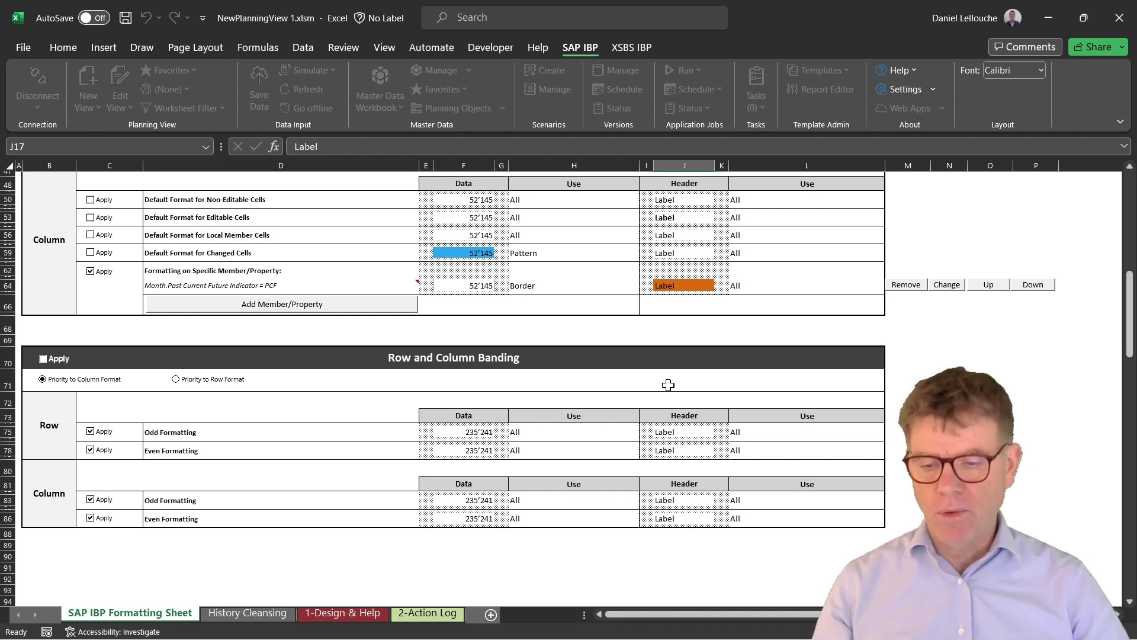
pyautogui.scroll(7, 668, 385)
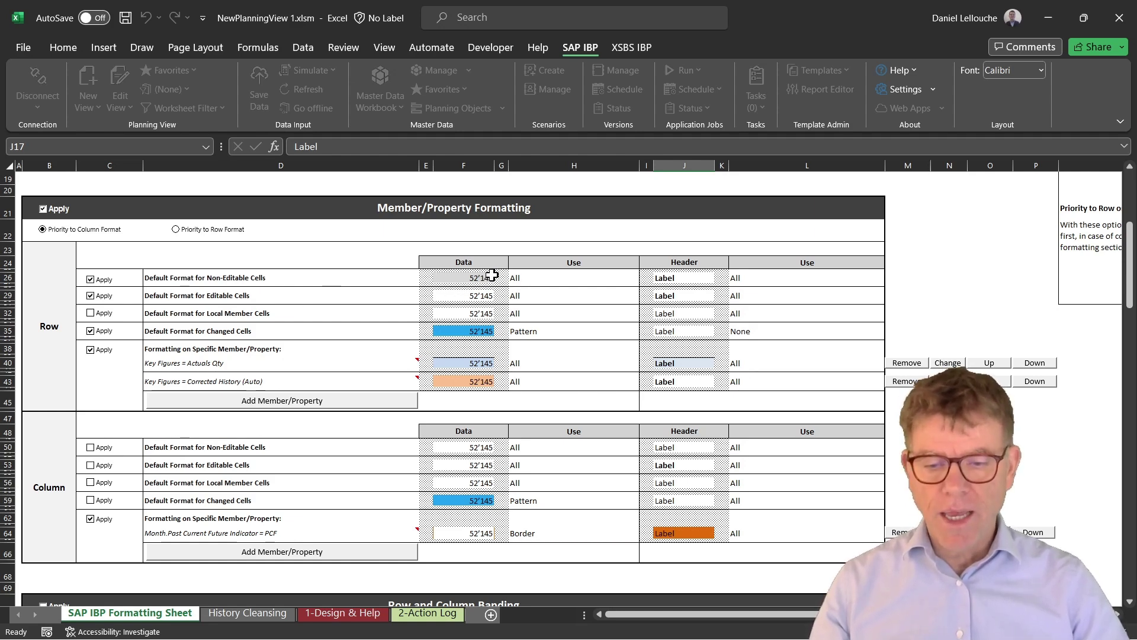
pyautogui.click(704, 261)
pyautogui.hotkey('ctrl', 'pagedown')
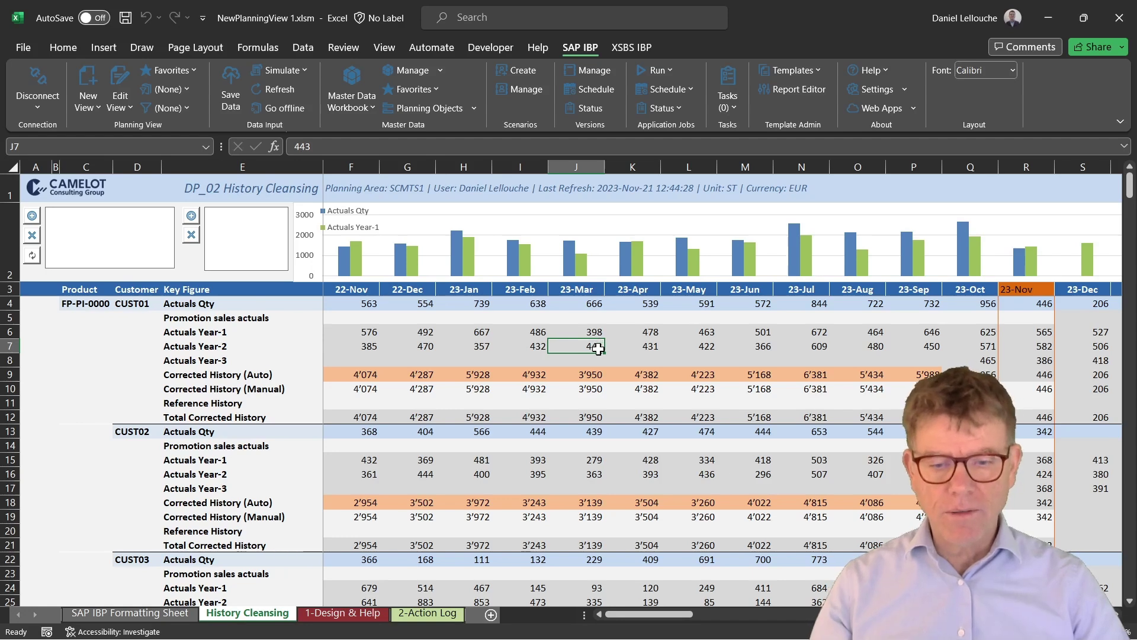
pyautogui.hotkey('ctrl', 'pageup')
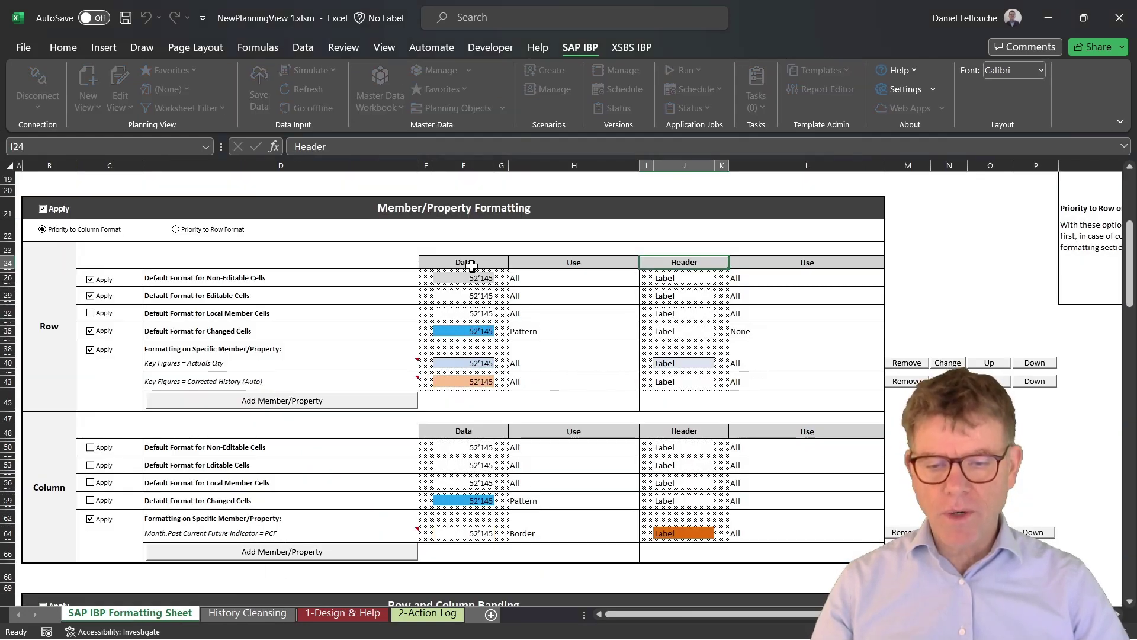
# Step: Try limiting the data formatting properties for non-editable cells in the Row part of Member/Property Formatting to Pattern only, and discard the change
pyautogui.click(554, 278)
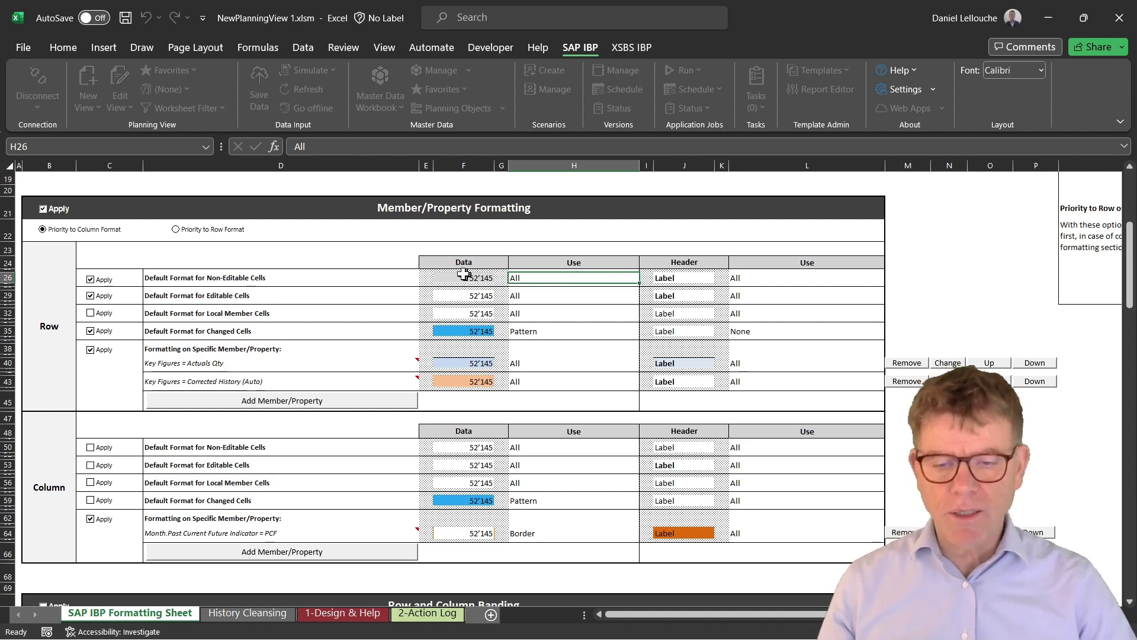
pyautogui.doubleClick(535, 277)
pyautogui.moveTo(570, 58); pyautogui.dragTo(809, 69)
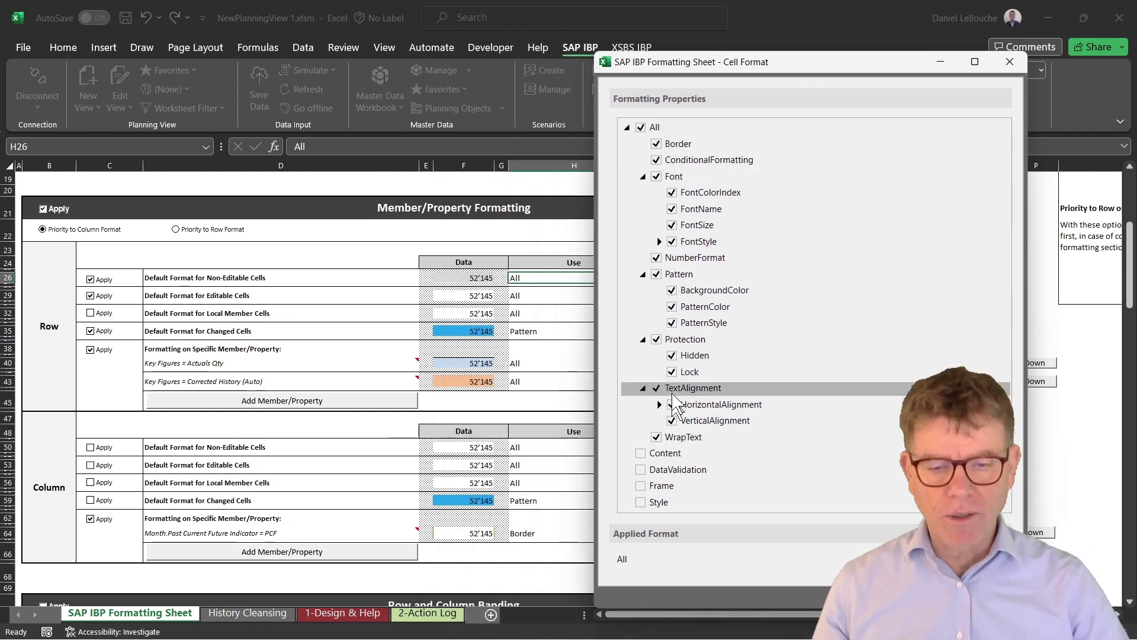
pyautogui.click(640, 127)
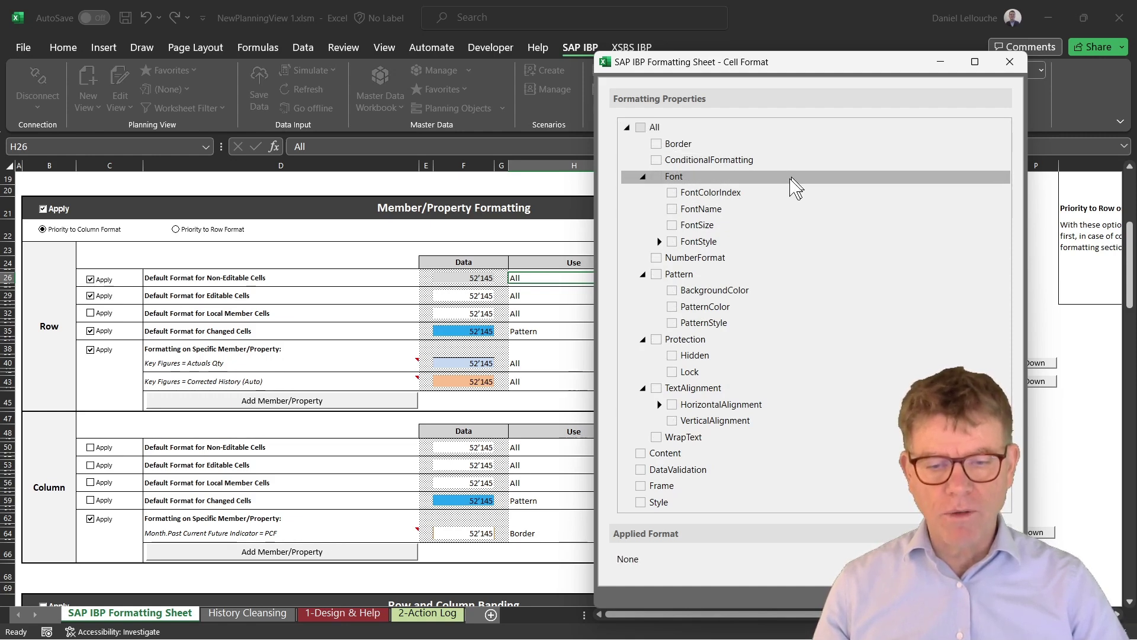
pyautogui.click(641, 127)
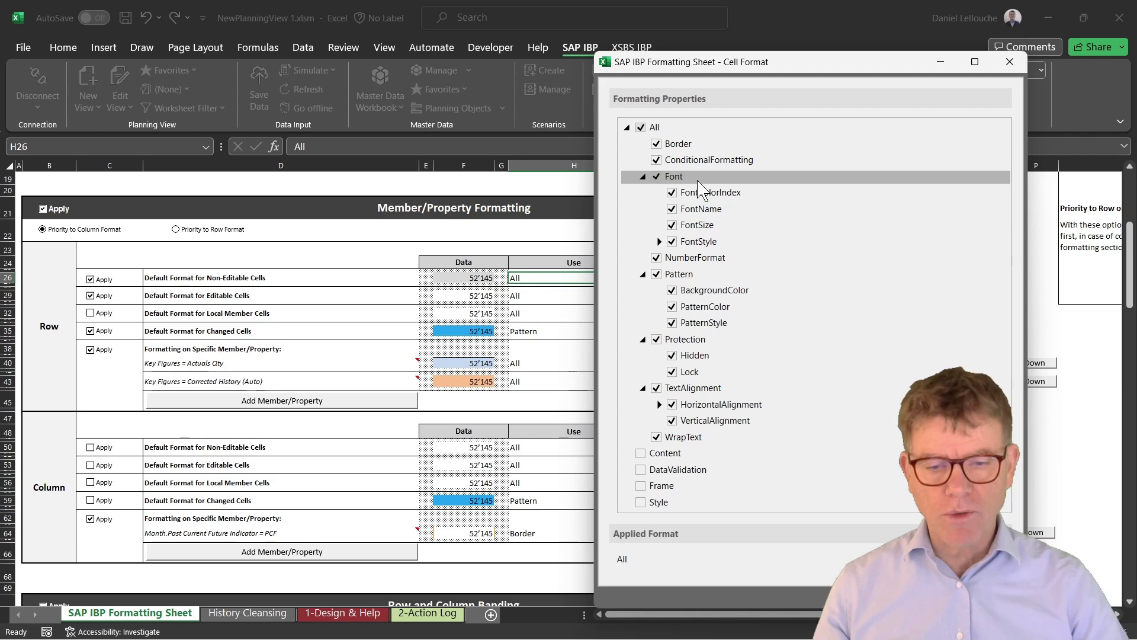
pyautogui.click(641, 128)
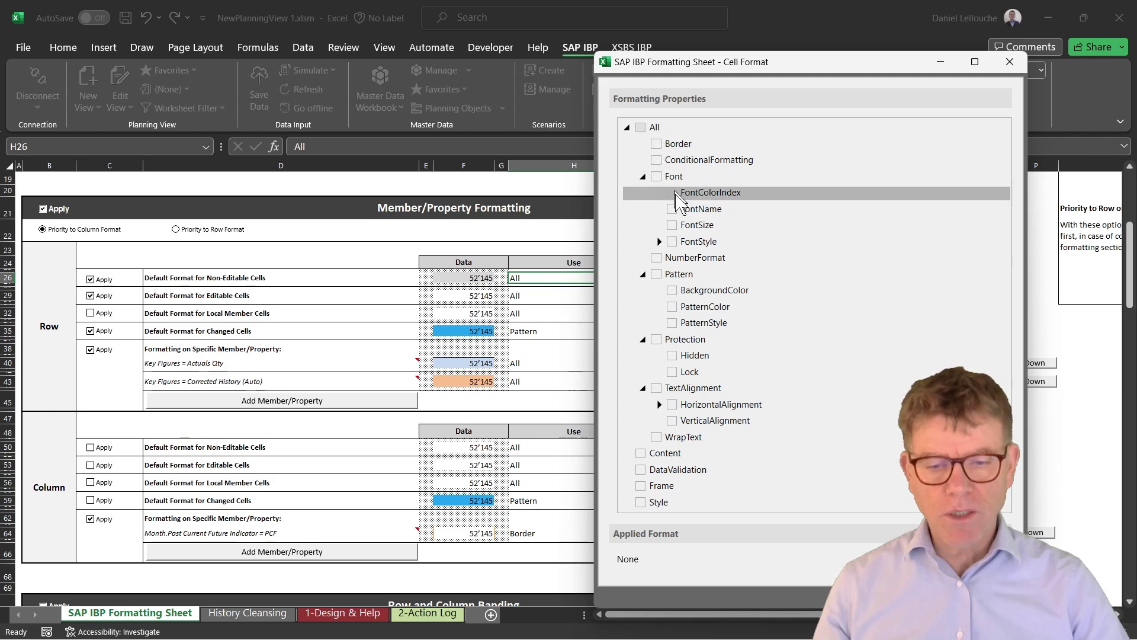
pyautogui.click(657, 144)
pyautogui.click(656, 143)
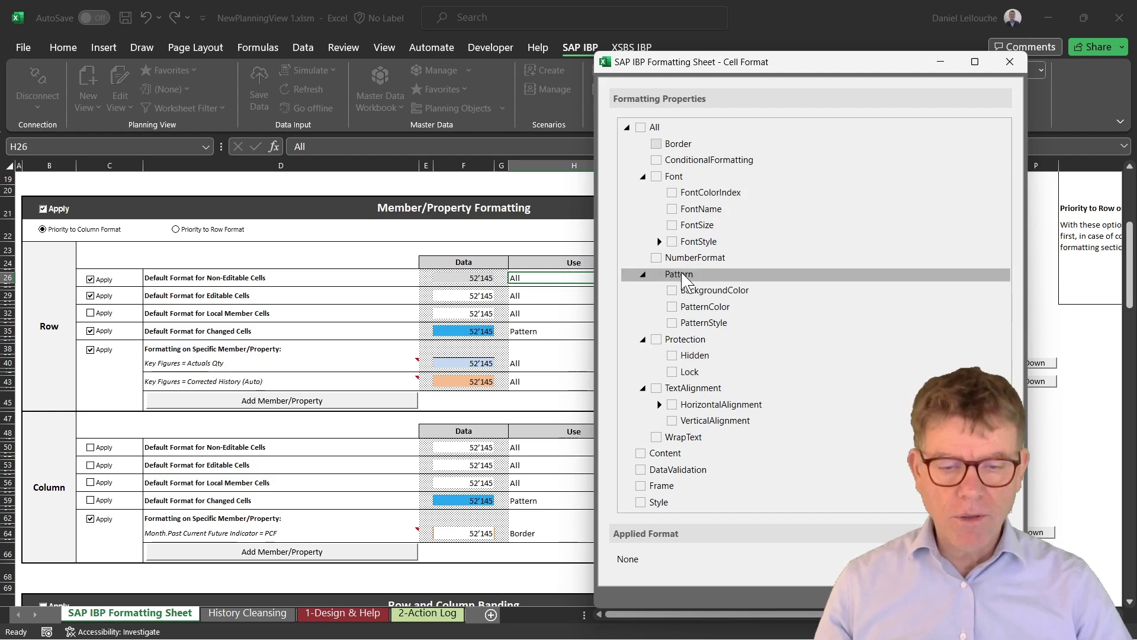
pyautogui.click(656, 275)
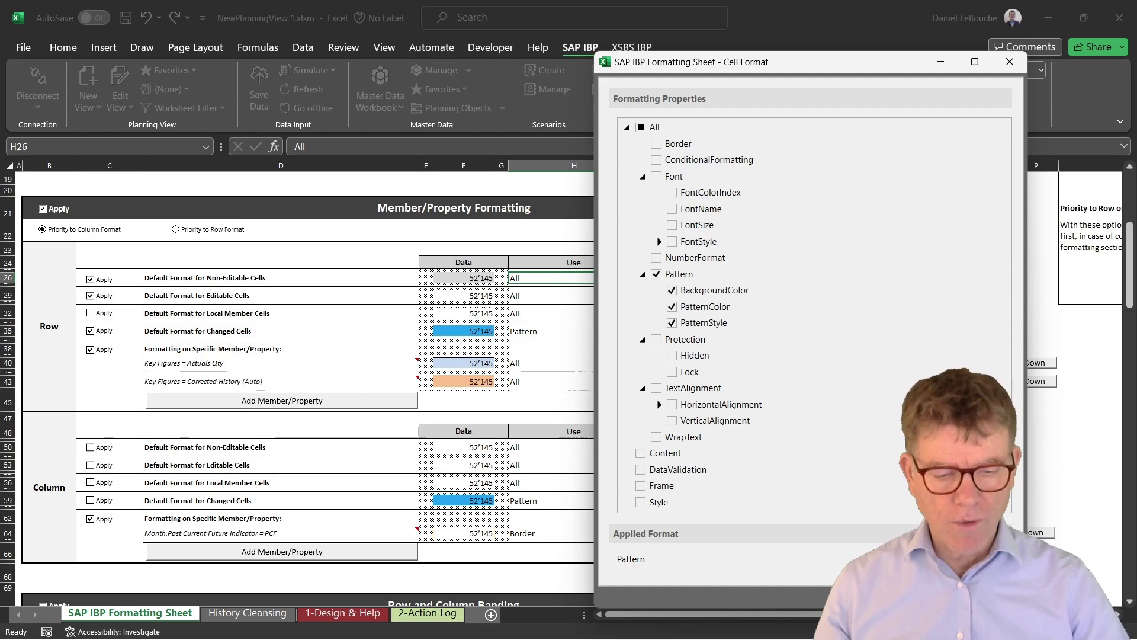
pyautogui.click(936, 569)
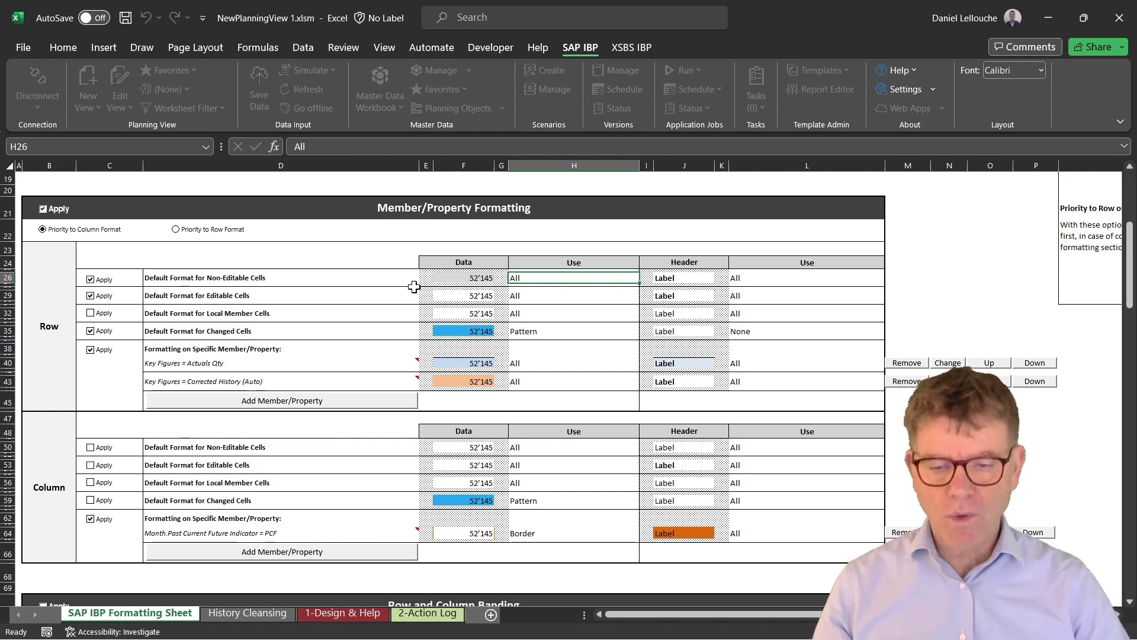
# Step: Insert an empty row above the first Actuals Year-1 row in the History Cleansing view
pyautogui.click(278, 277)
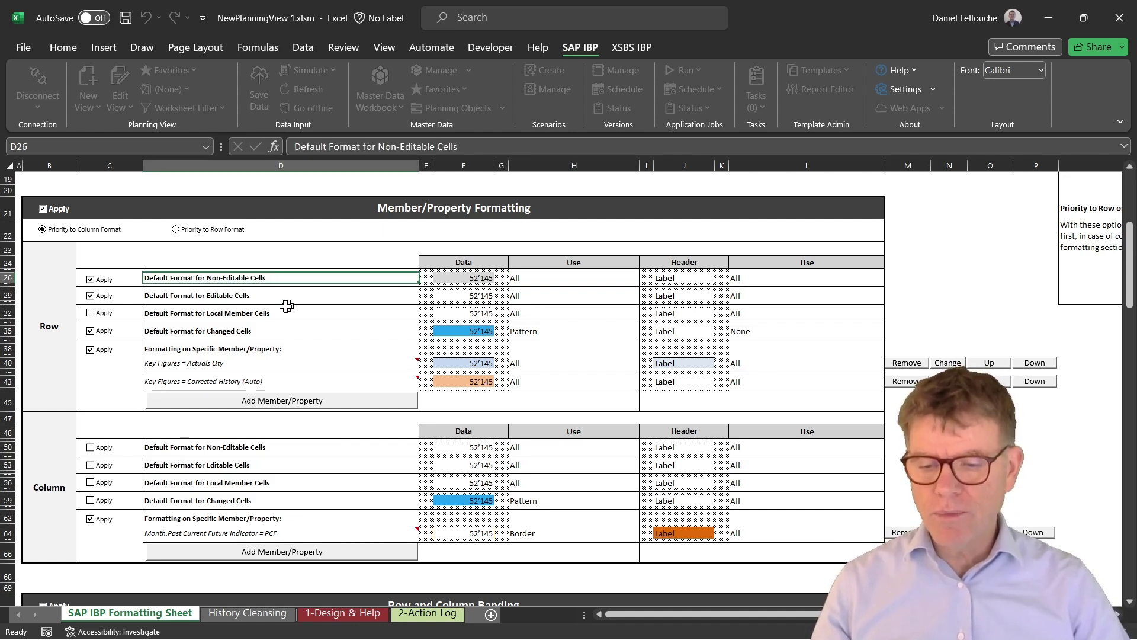
pyautogui.click(259, 297)
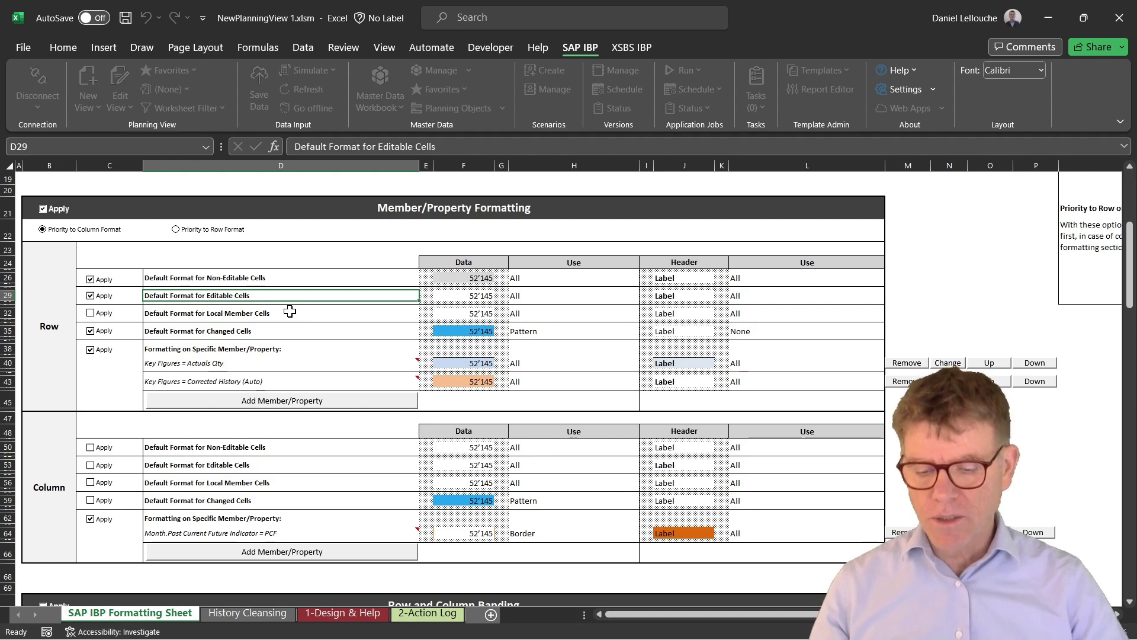
pyautogui.click(248, 613)
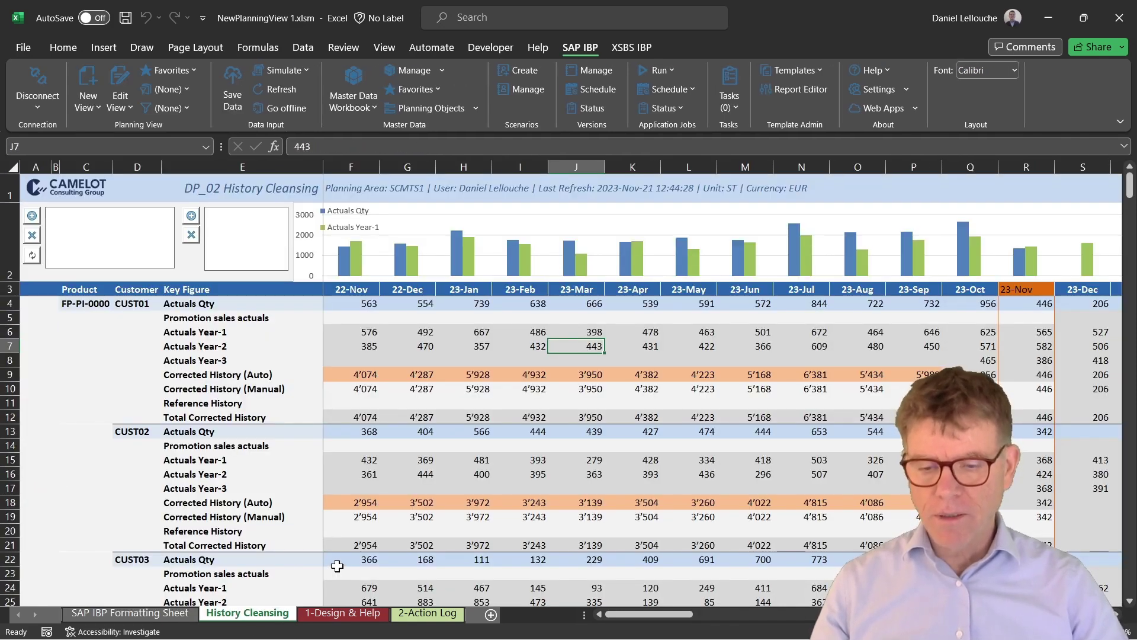
pyautogui.click(211, 332)
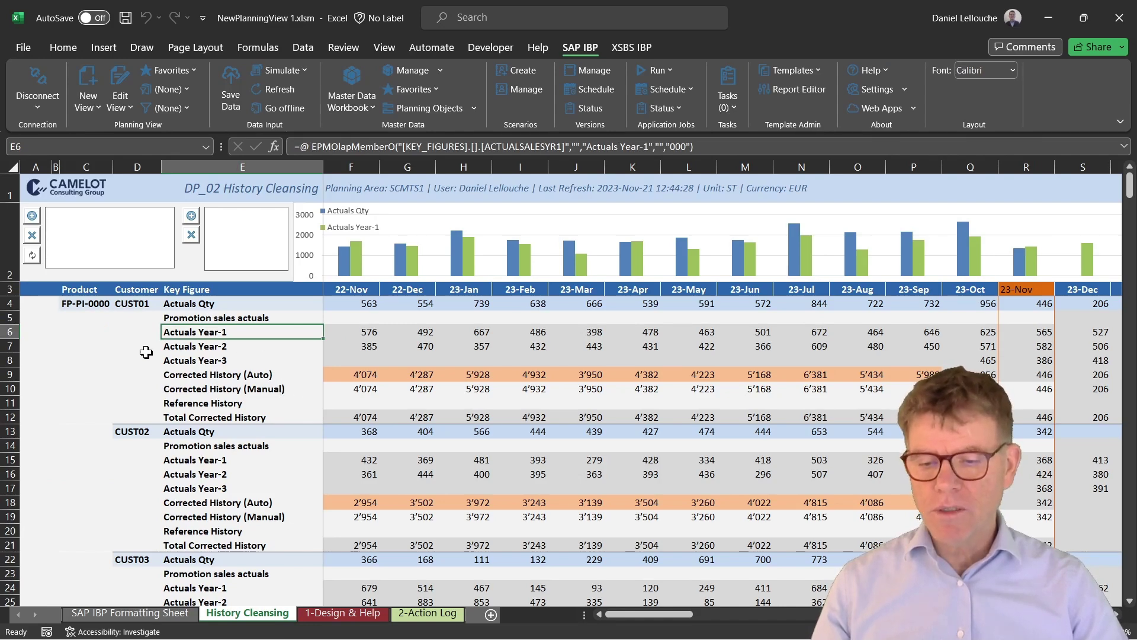
pyautogui.click(10, 331)
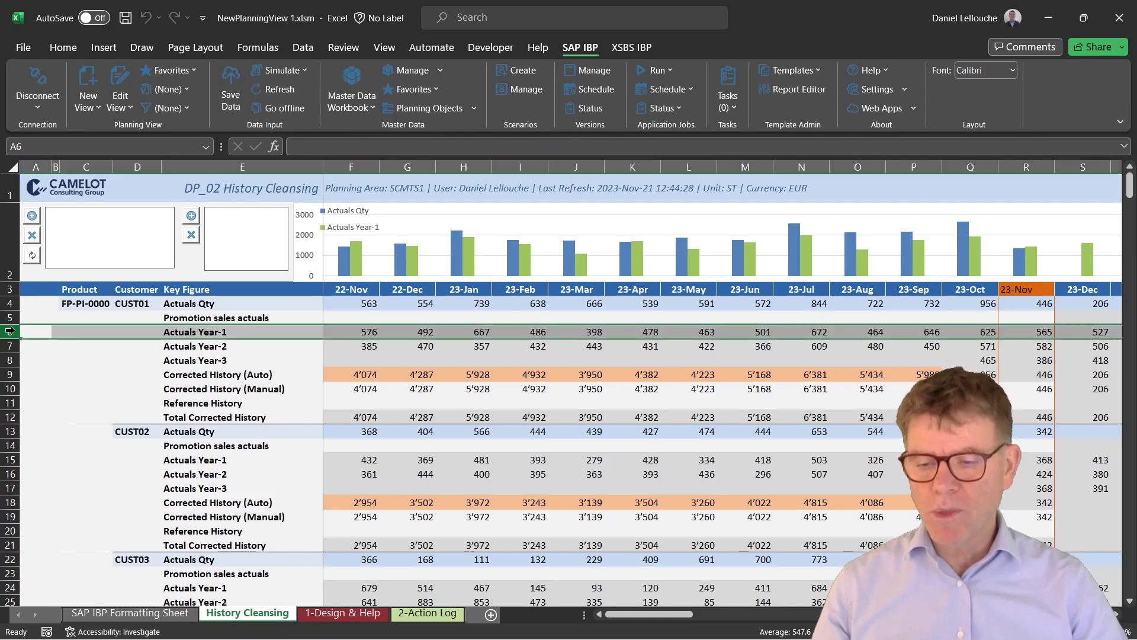
pyautogui.rightClick(10, 330)
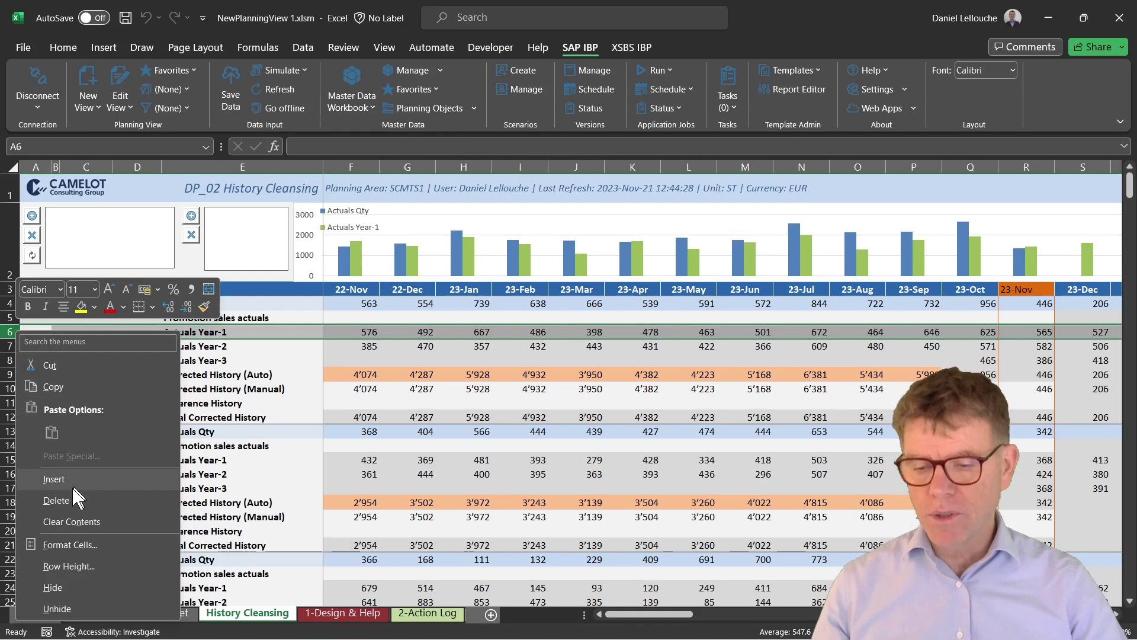
pyautogui.click(53, 478)
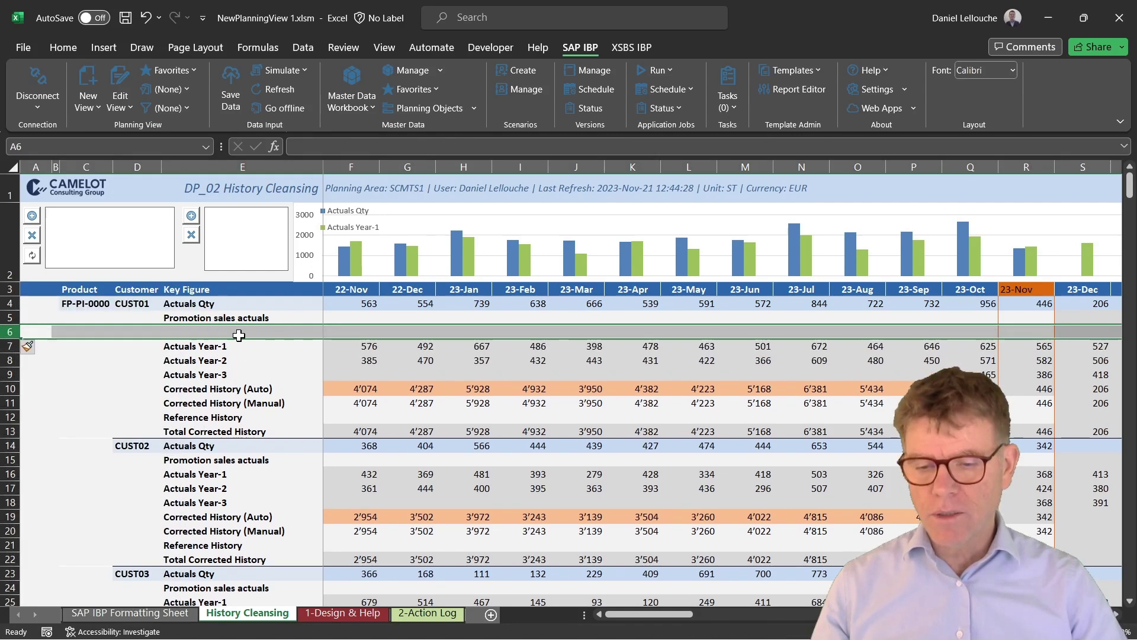
# Step: Label the inserted row "my keyf local" in E6 and enter =F7+F4 in F6 to add Actuals Year-1 and Actuals Qty
pyautogui.click(239, 334)
pyautogui.write('my keyf local')
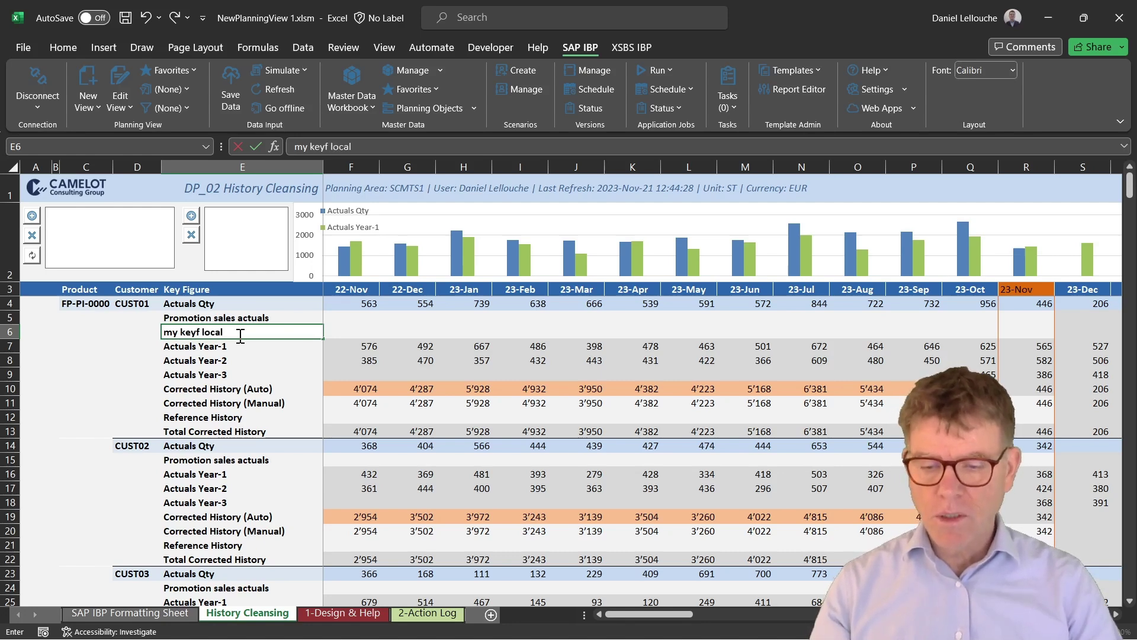
pyautogui.press('Tab')
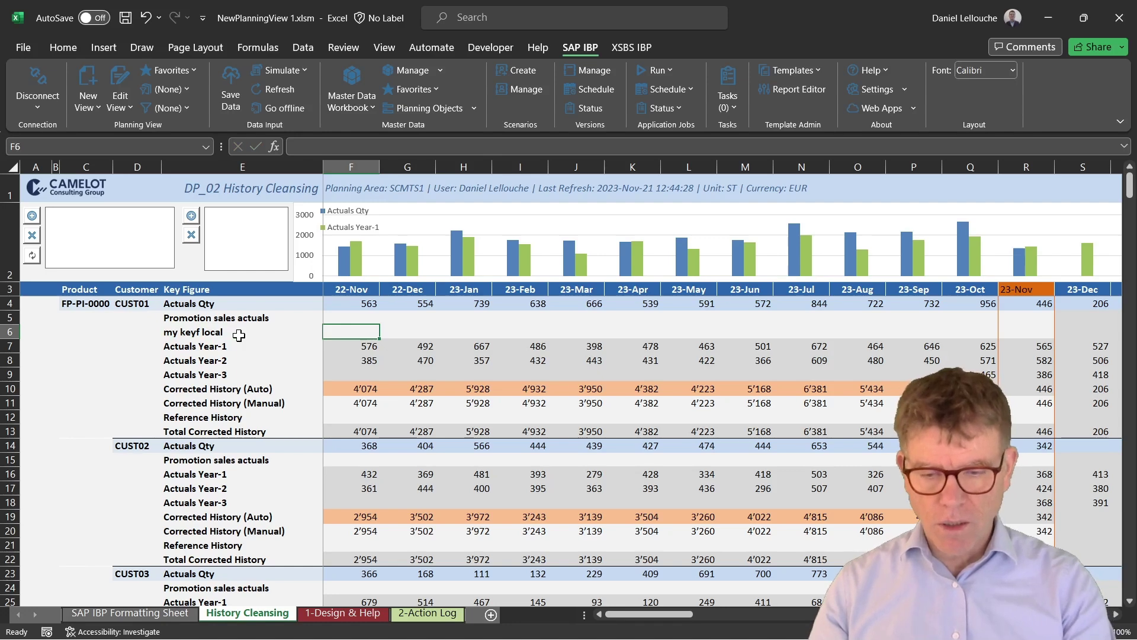
pyautogui.write('=')
pyautogui.click(371, 346)
pyautogui.write('+')
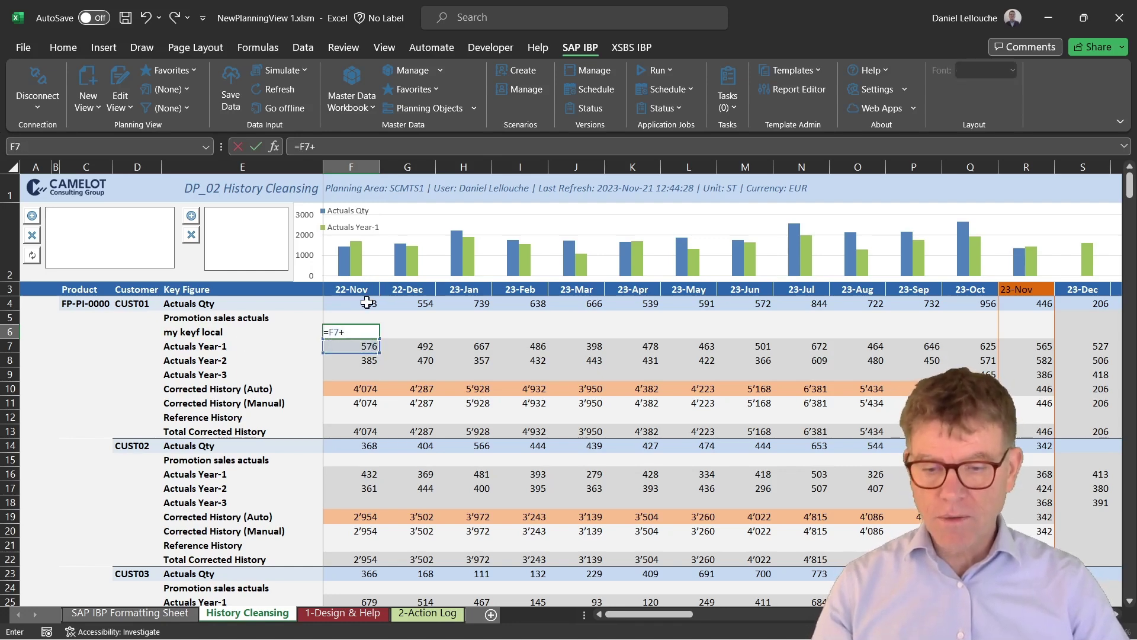
pyautogui.click(367, 303)
pyautogui.press('Return')
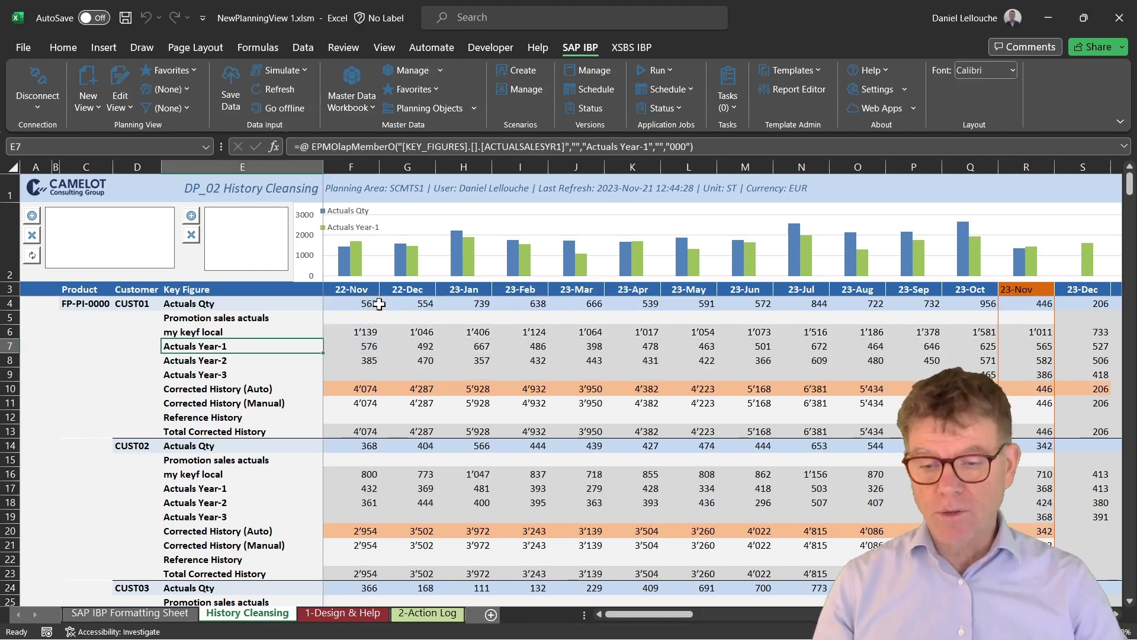
# Step: Inspect the formulas behind the "my keyf local" label and its 22-Nov value
pyautogui.click(199, 331)
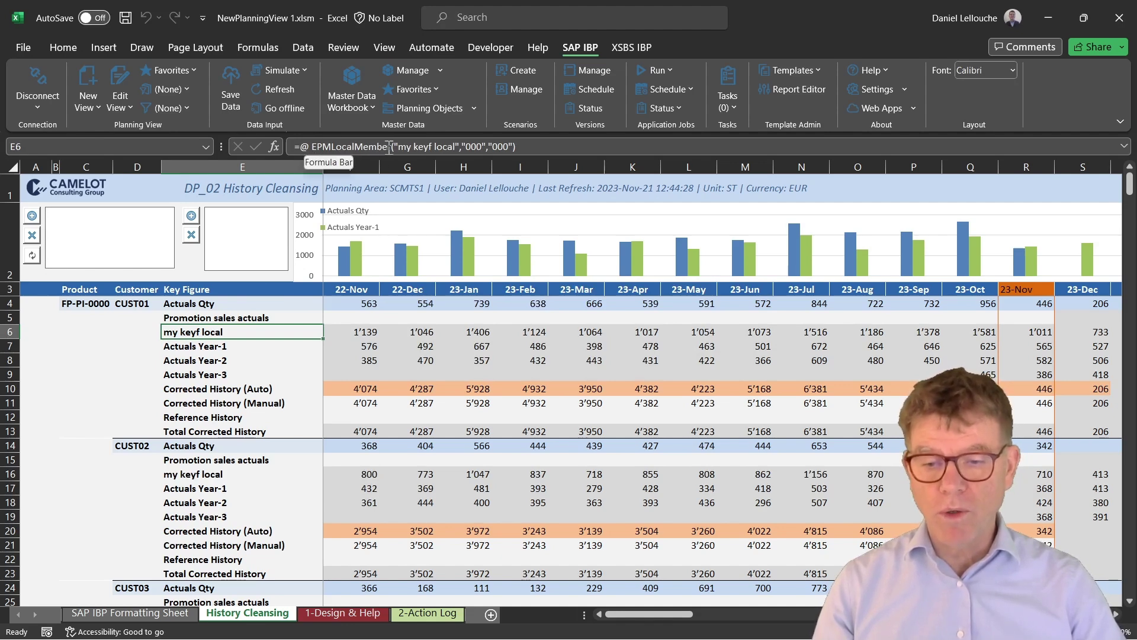
pyautogui.click(364, 332)
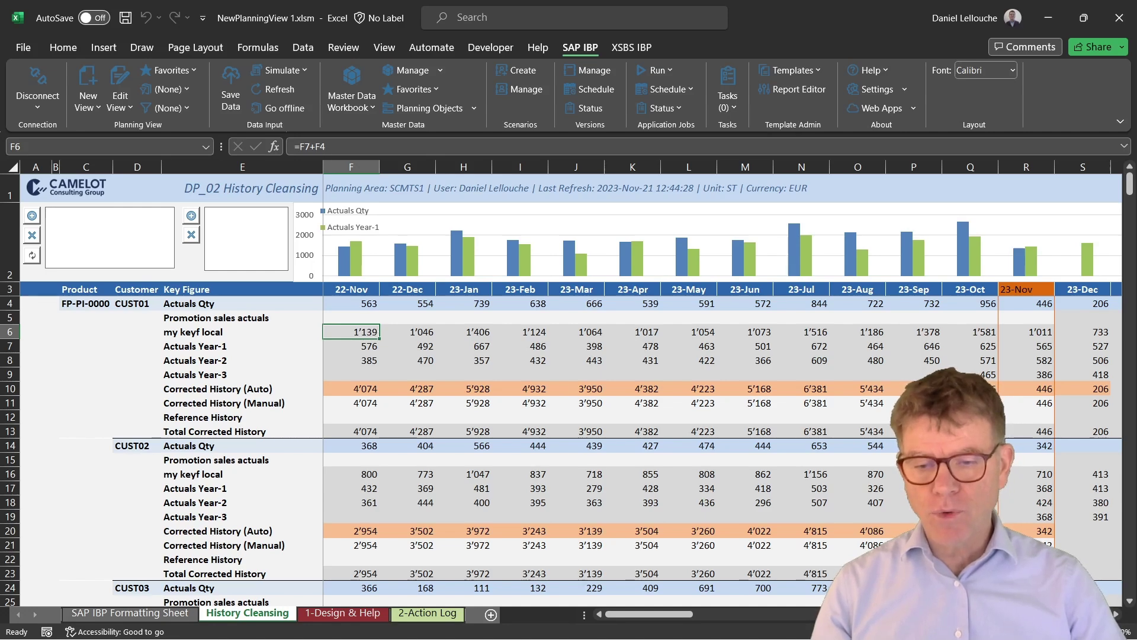
pyautogui.click(322, 146)
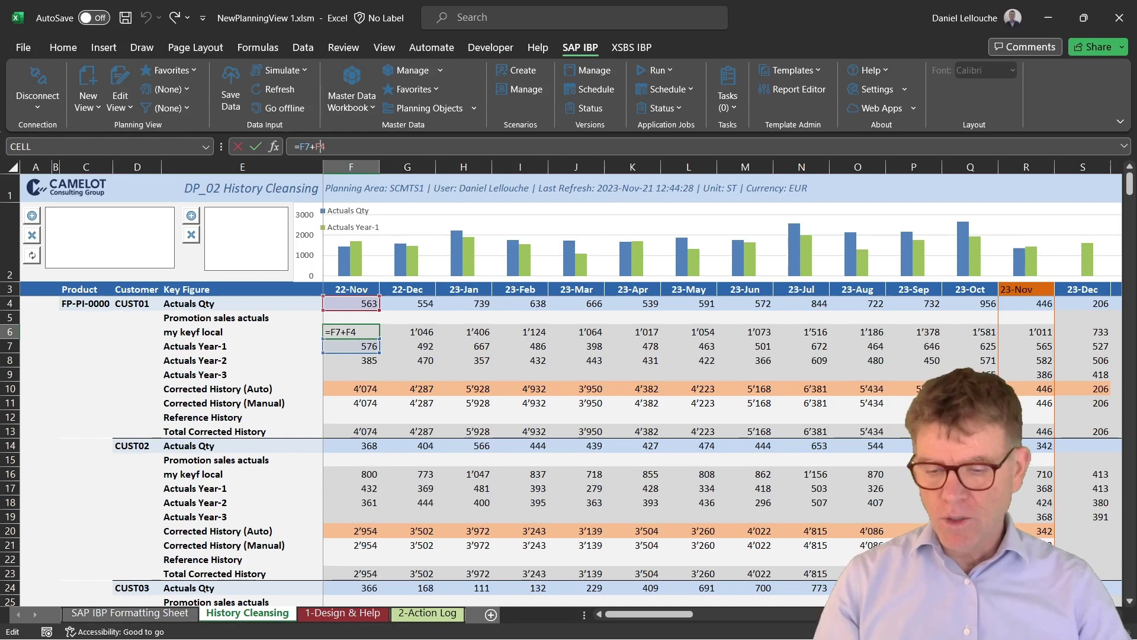
# Step: Start a new member/property format in the Row part of the SAP IBP Formatting Sheet and add a condition to Formatting Group #1
pyautogui.click(158, 614)
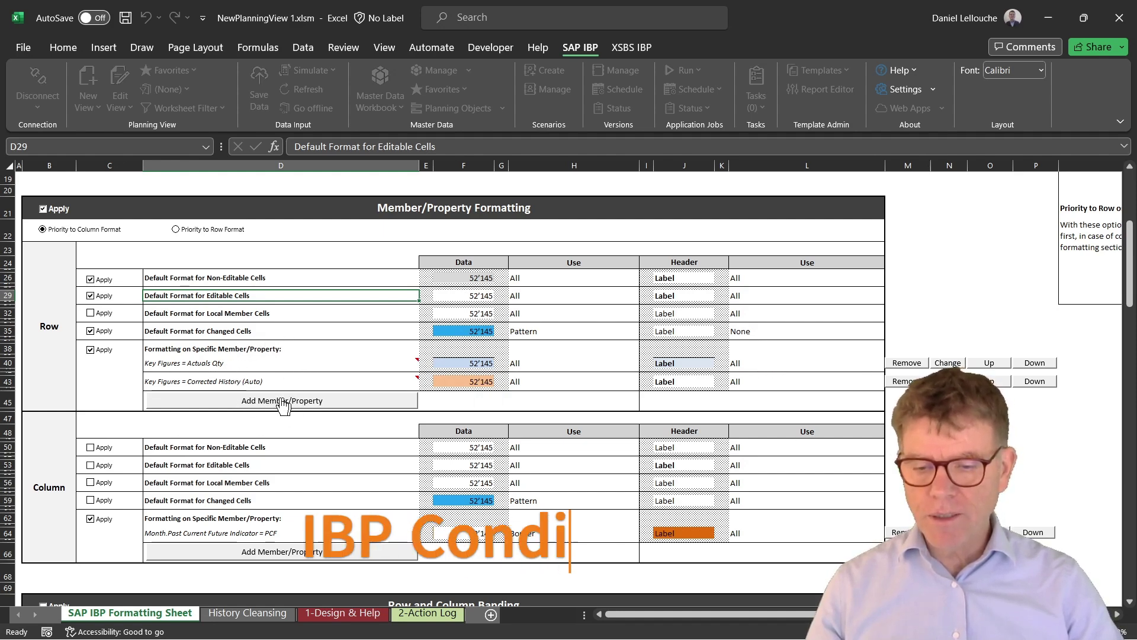
pyautogui.moveTo(301, 362)
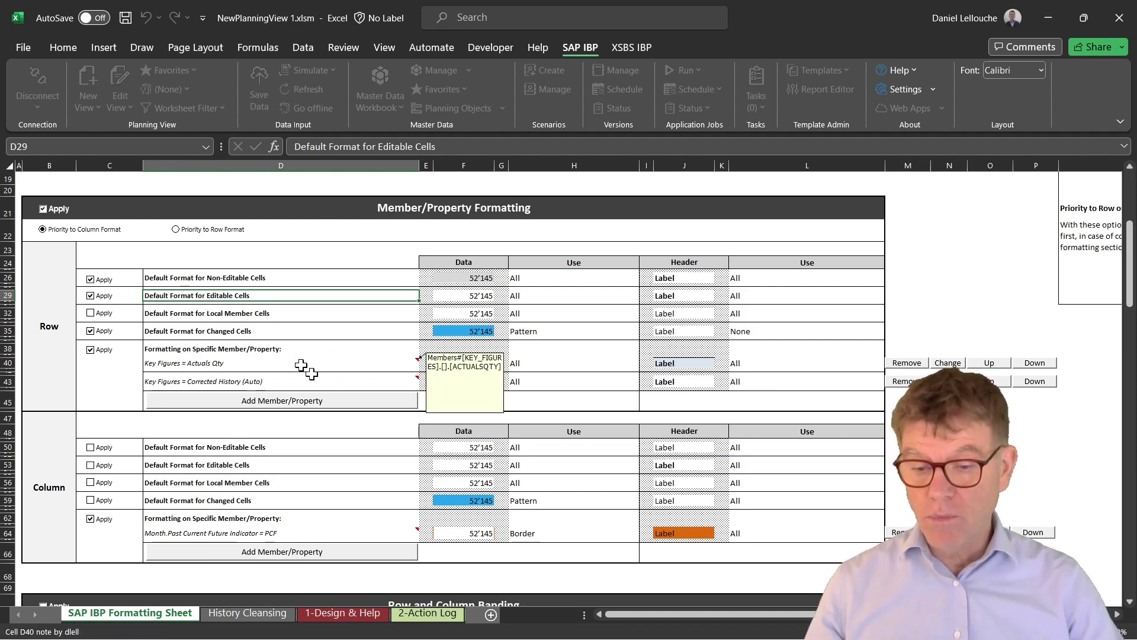
pyautogui.click(298, 403)
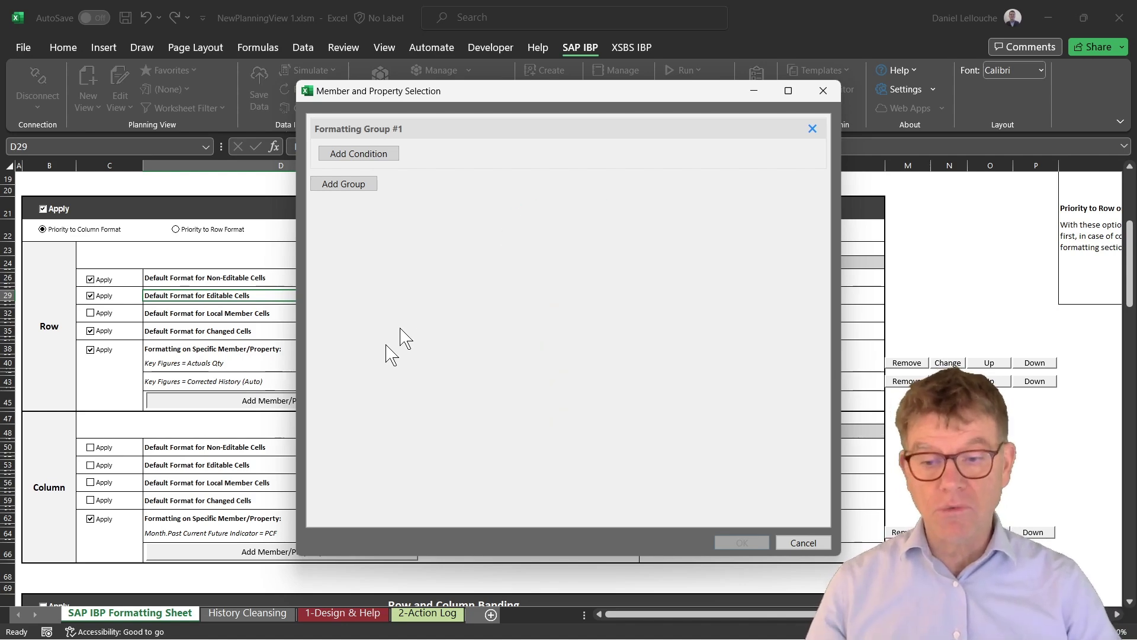
pyautogui.click(382, 155)
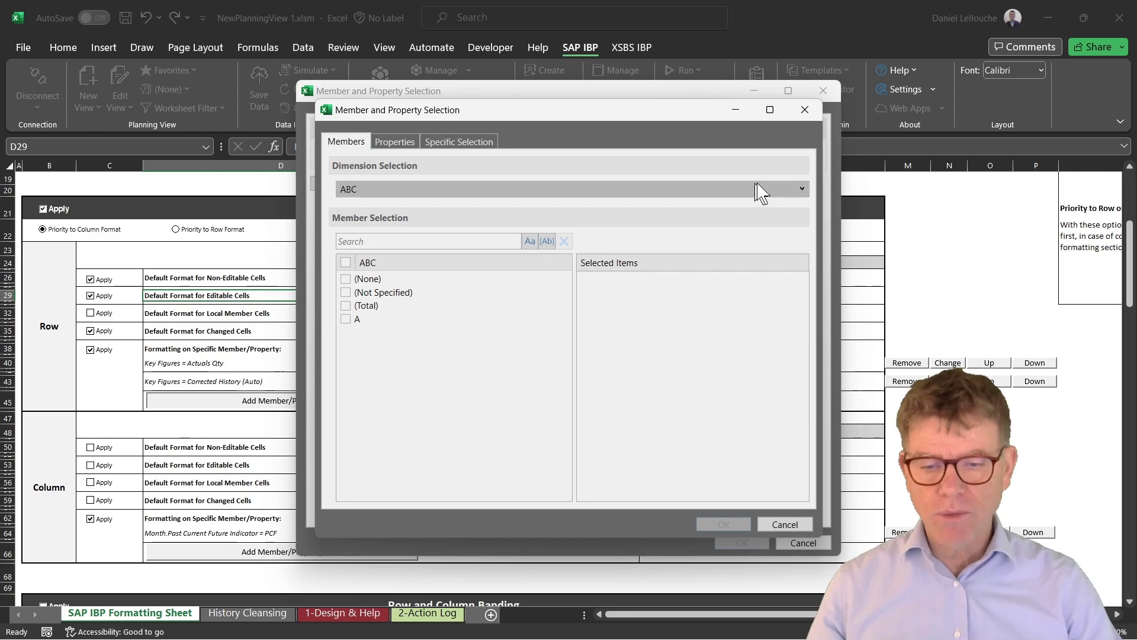
# Step: Set the Formatting Group #1 condition to the key figures Actuals Qty, Actual Production qty and Adjusted Dependent Customer Demand, and create the format
pyautogui.click(773, 189)
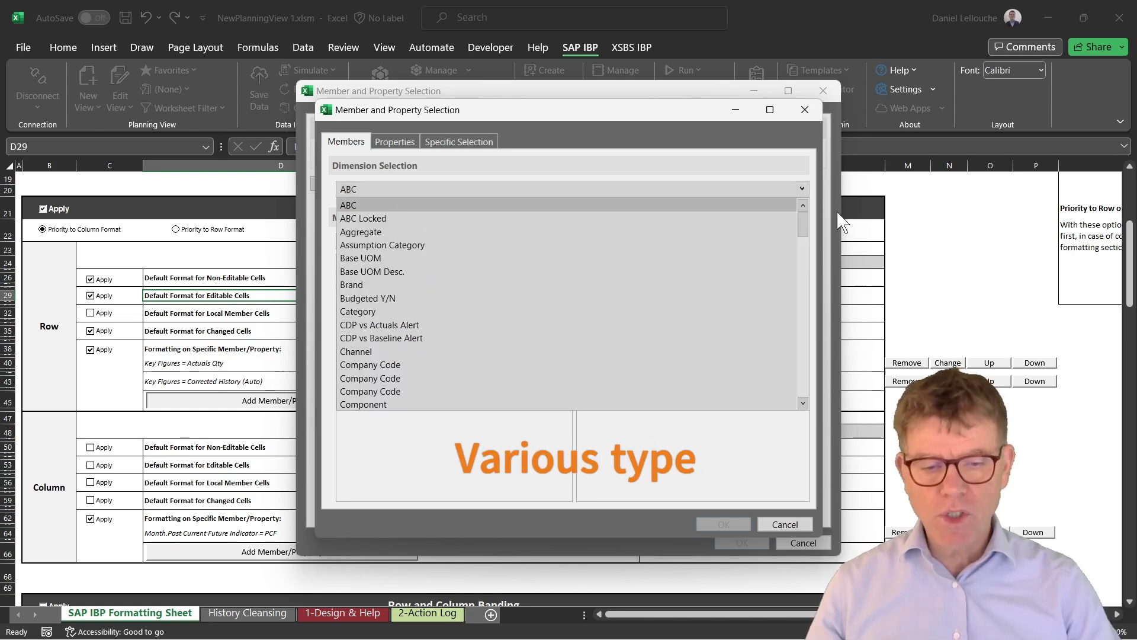
pyautogui.moveTo(803, 227)
pyautogui.mouseDown()
pyautogui.moveTo(804, 391)
pyautogui.moveTo(819, 234)
pyautogui.mouseUp()
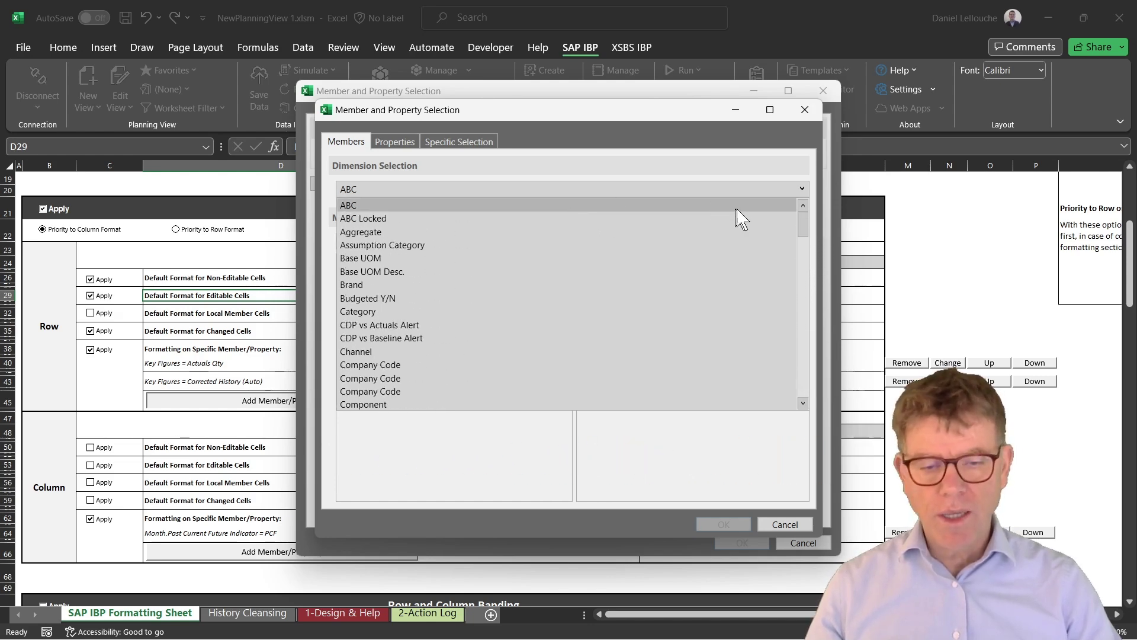
pyautogui.moveTo(805, 231); pyautogui.dragTo(804, 278)
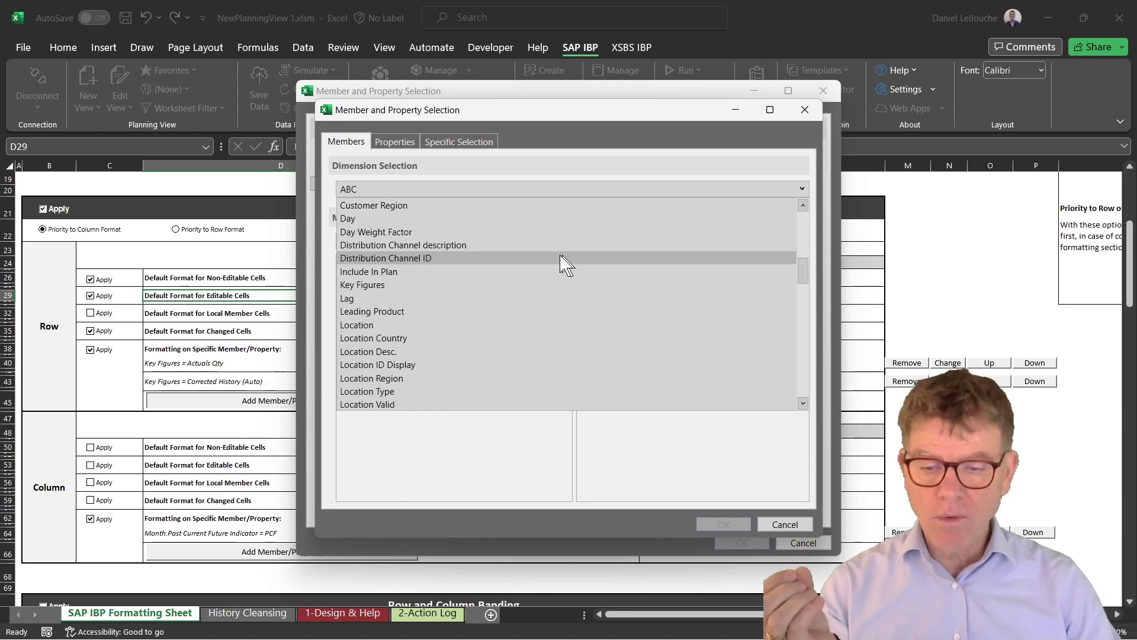
pyautogui.click(384, 285)
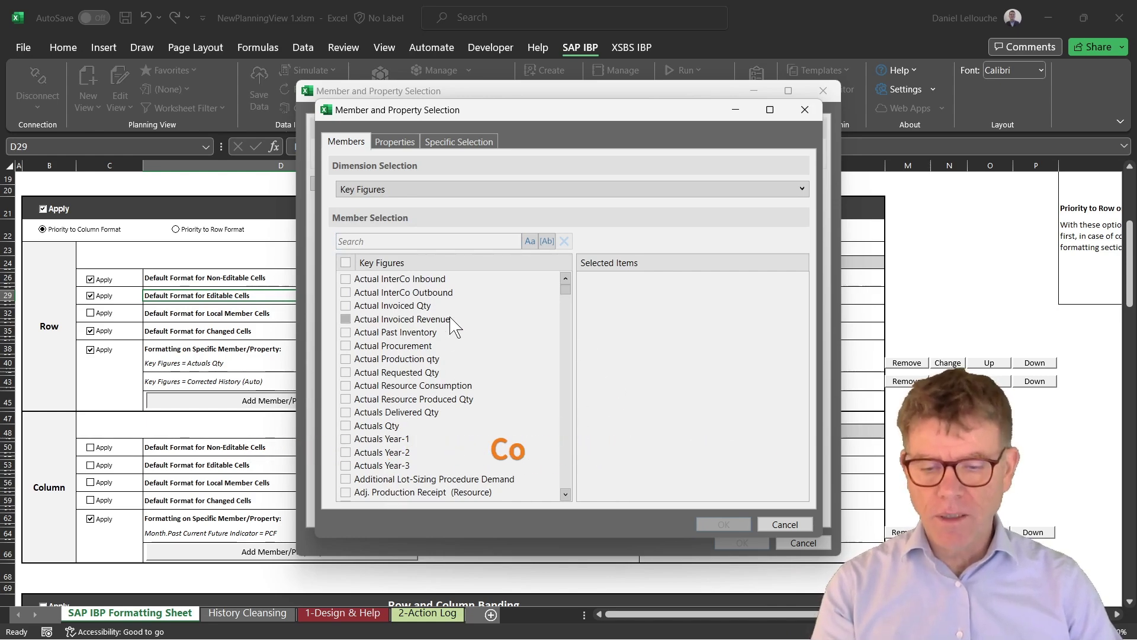
pyautogui.scroll(-2, 415, 355)
pyautogui.click(345, 372)
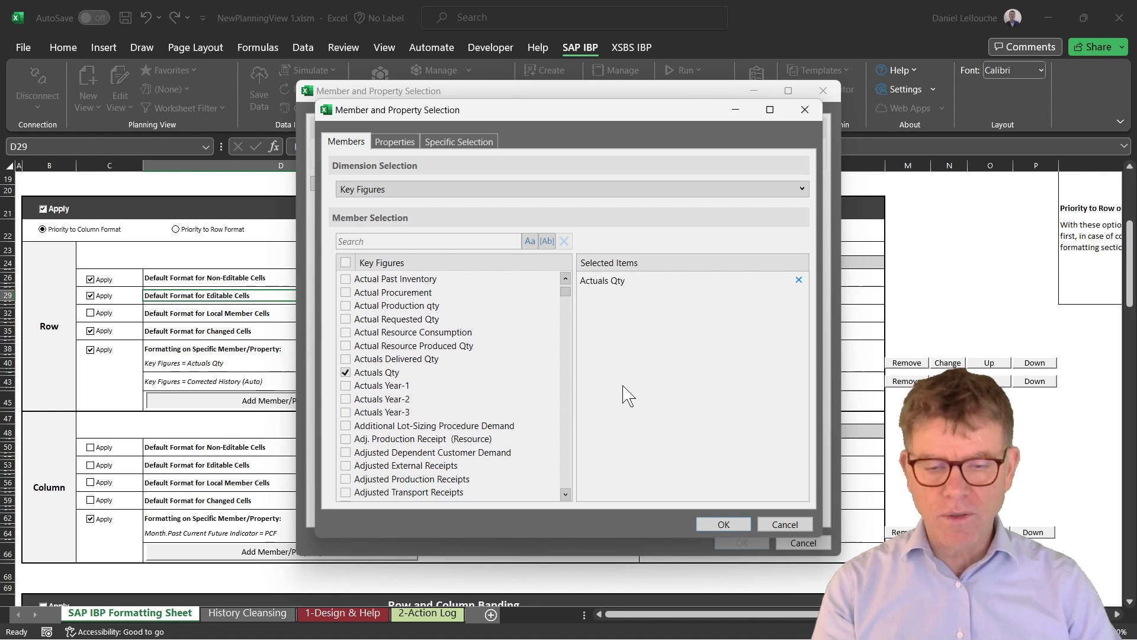
pyautogui.click(346, 305)
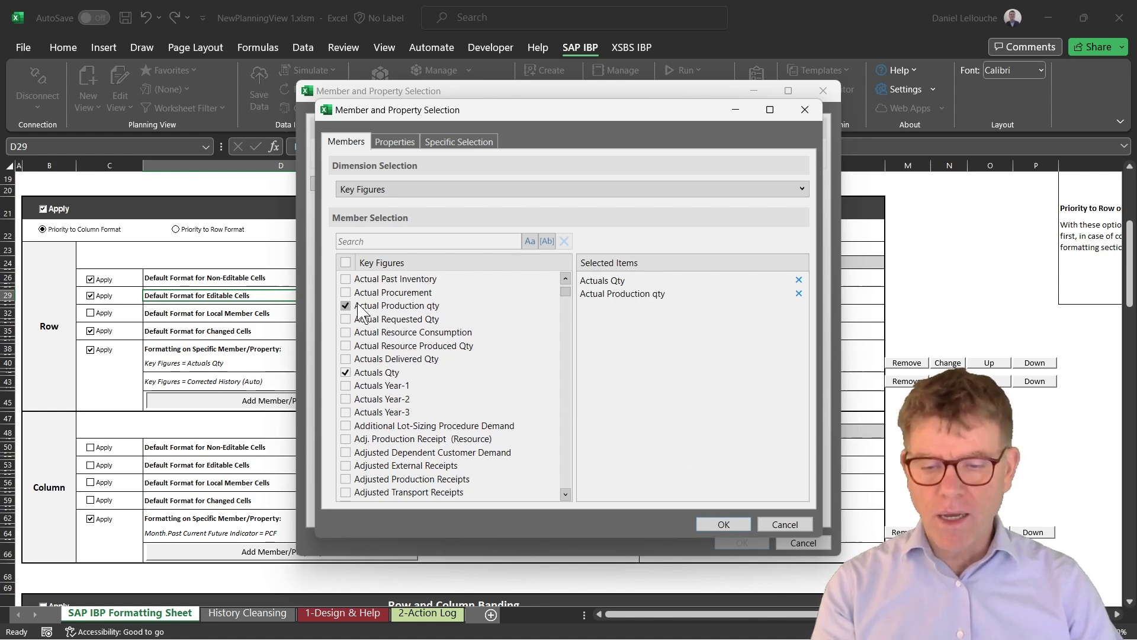
pyautogui.click(345, 452)
pyautogui.click(724, 524)
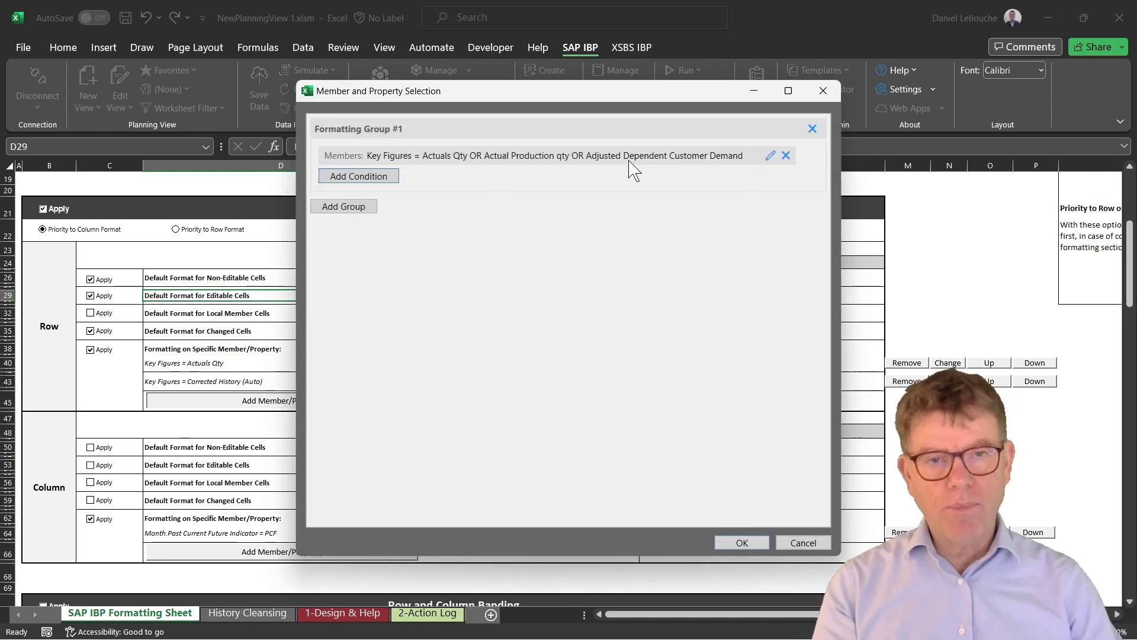
pyautogui.click(741, 542)
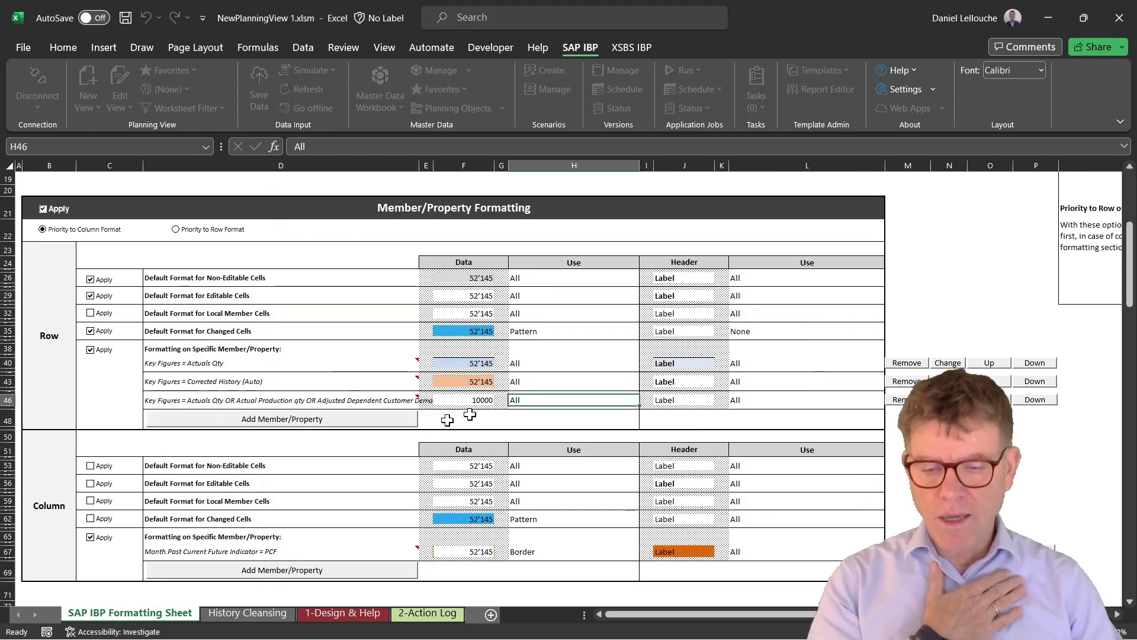
# Step: Give the data sample cell of the new key figure format a red font and yellow fill
pyautogui.click(453, 399)
pyautogui.rightClick(452, 398)
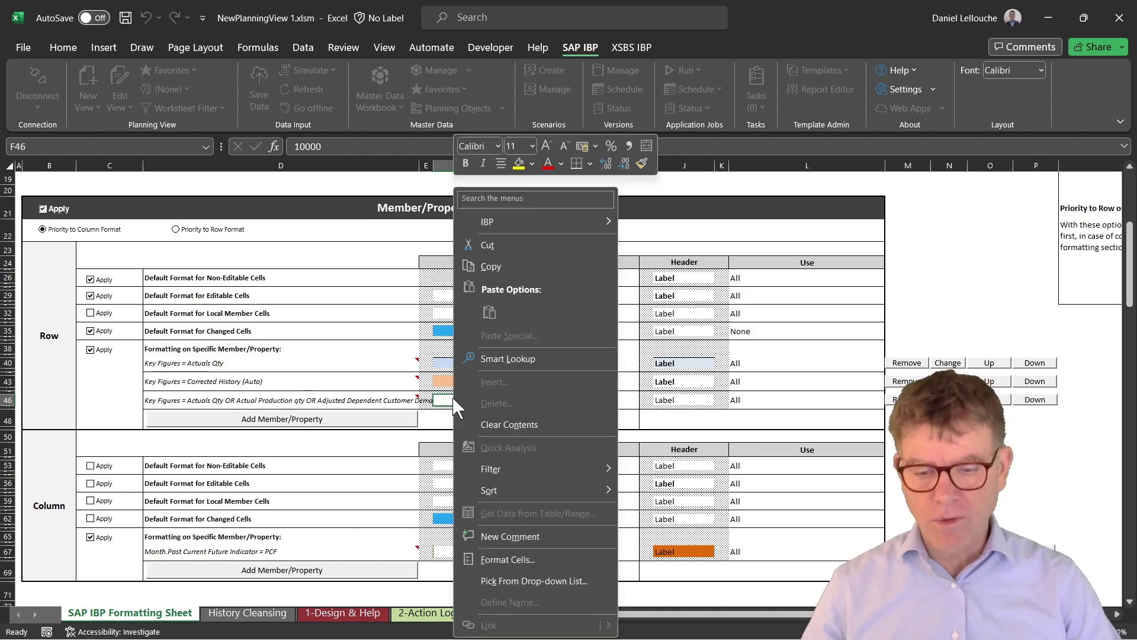
pyautogui.click(548, 163)
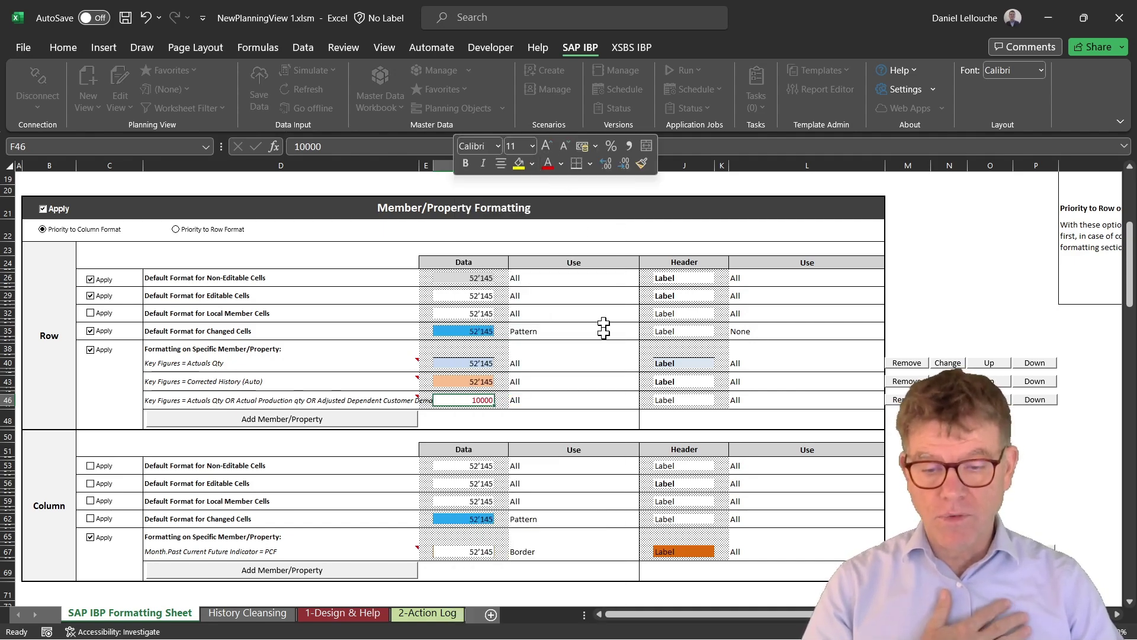
pyautogui.click(519, 163)
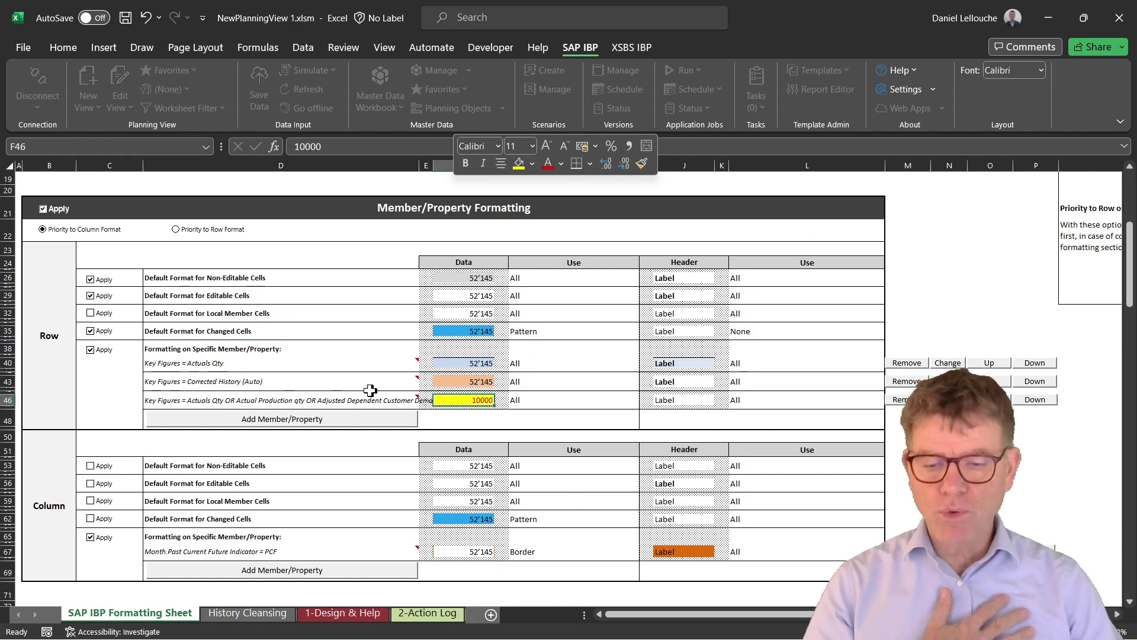
# Step: Try to change the new format's condition to the key figures Actuals Qty and Actuals Year-3 only
pyautogui.moveTo(323, 402)
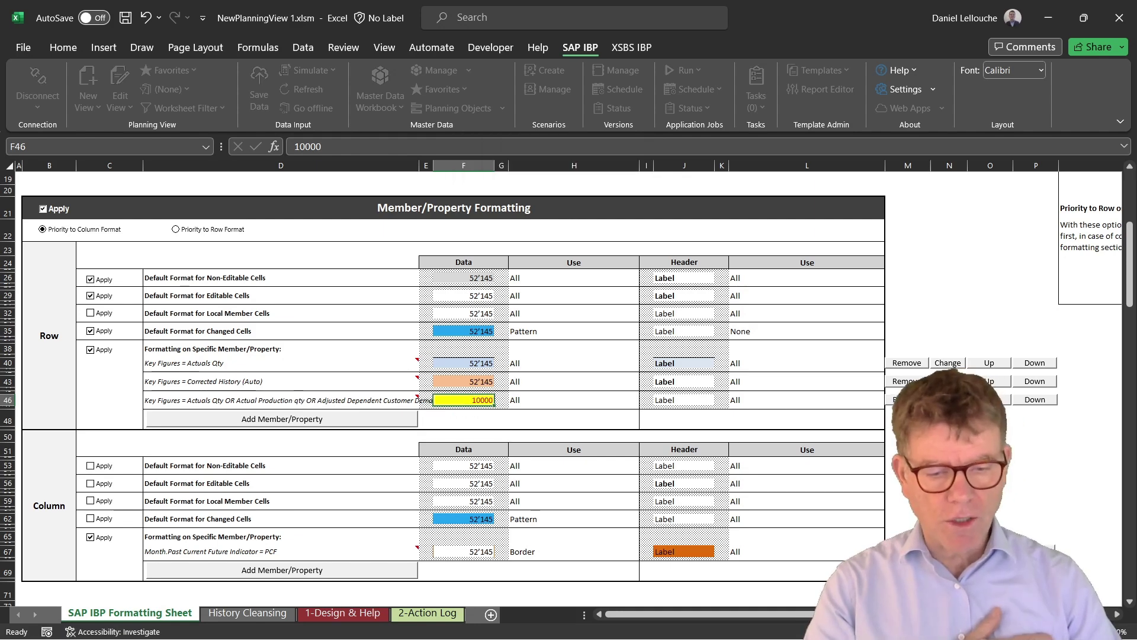
pyautogui.click(947, 399)
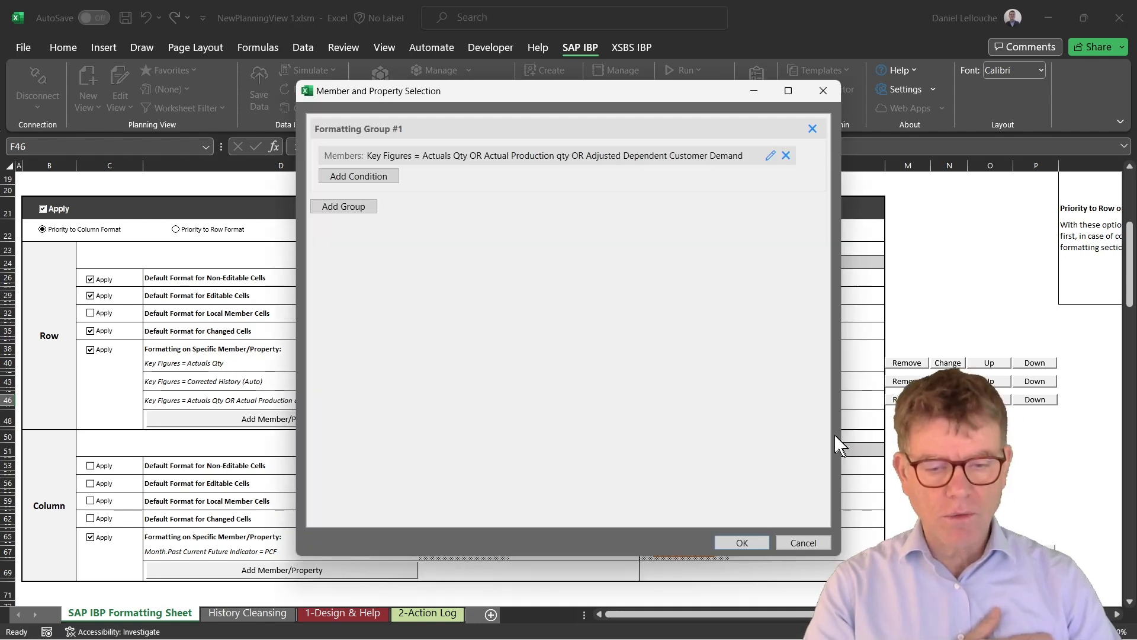
pyautogui.click(770, 157)
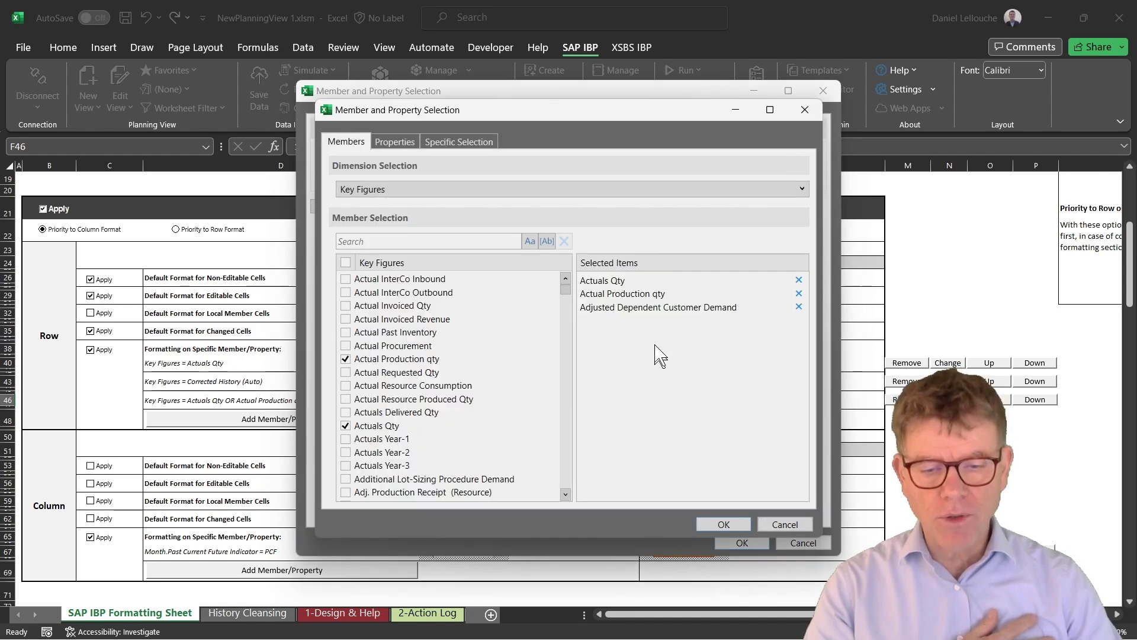
pyautogui.click(798, 307)
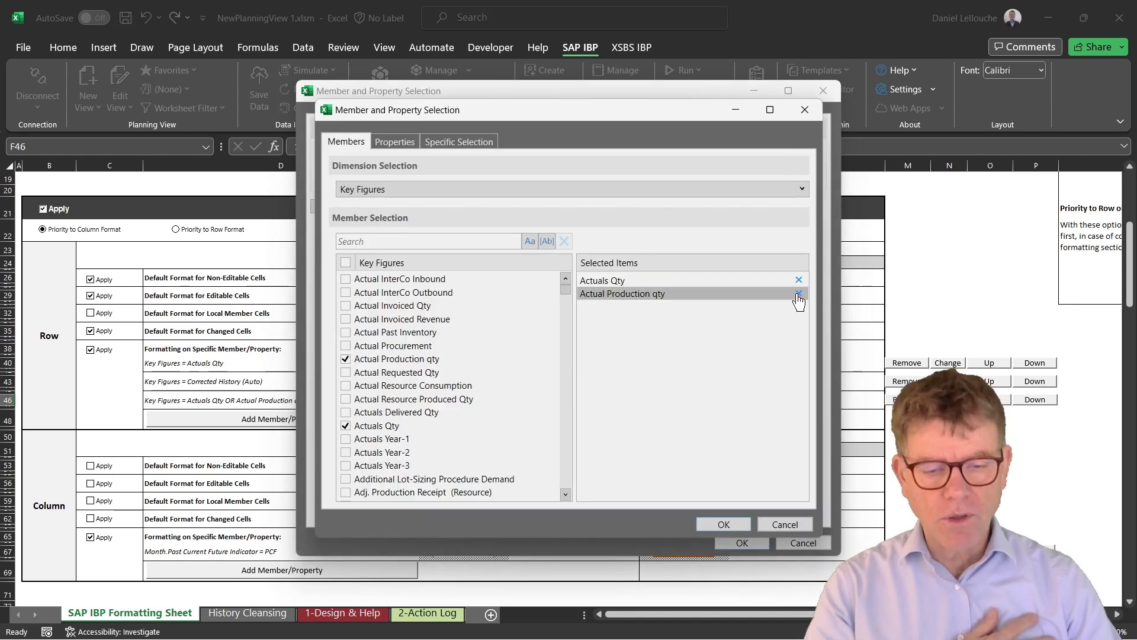
pyautogui.click(799, 294)
pyautogui.click(385, 469)
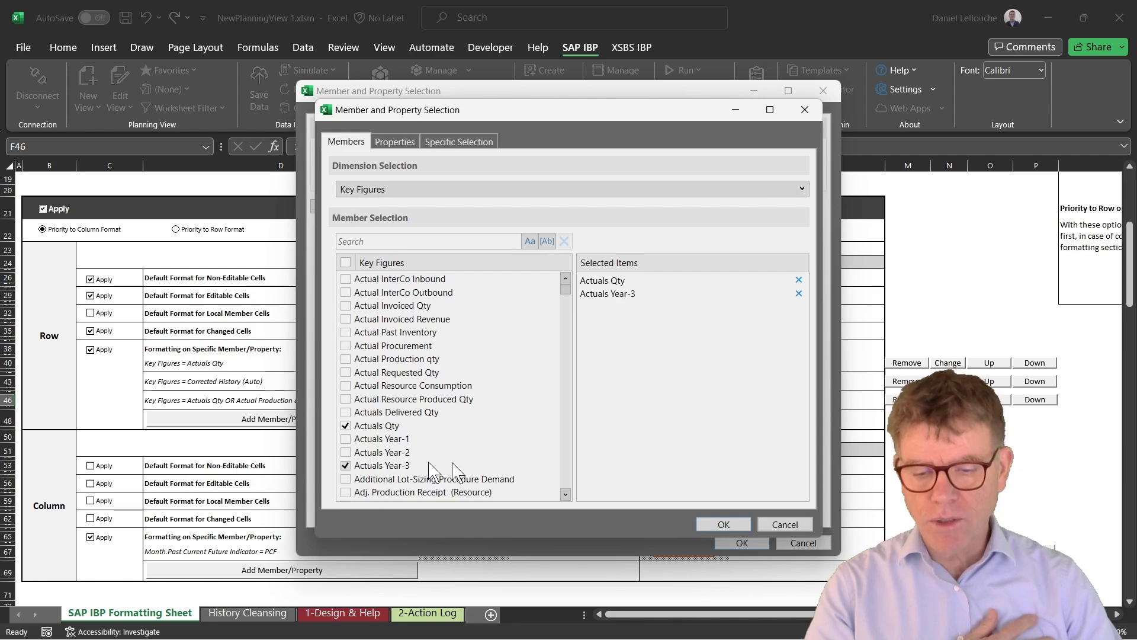
pyautogui.click(729, 524)
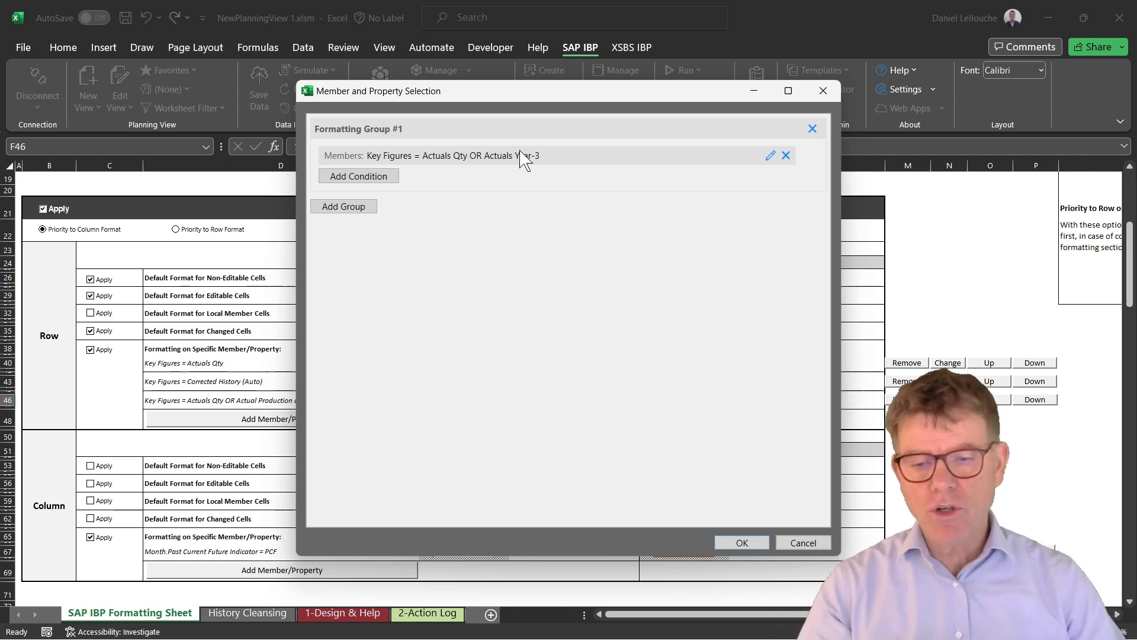
# Step: Try adding a second formatting group, review its member, property and specific-selection condition options, and discard the format edit
pyautogui.click(358, 212)
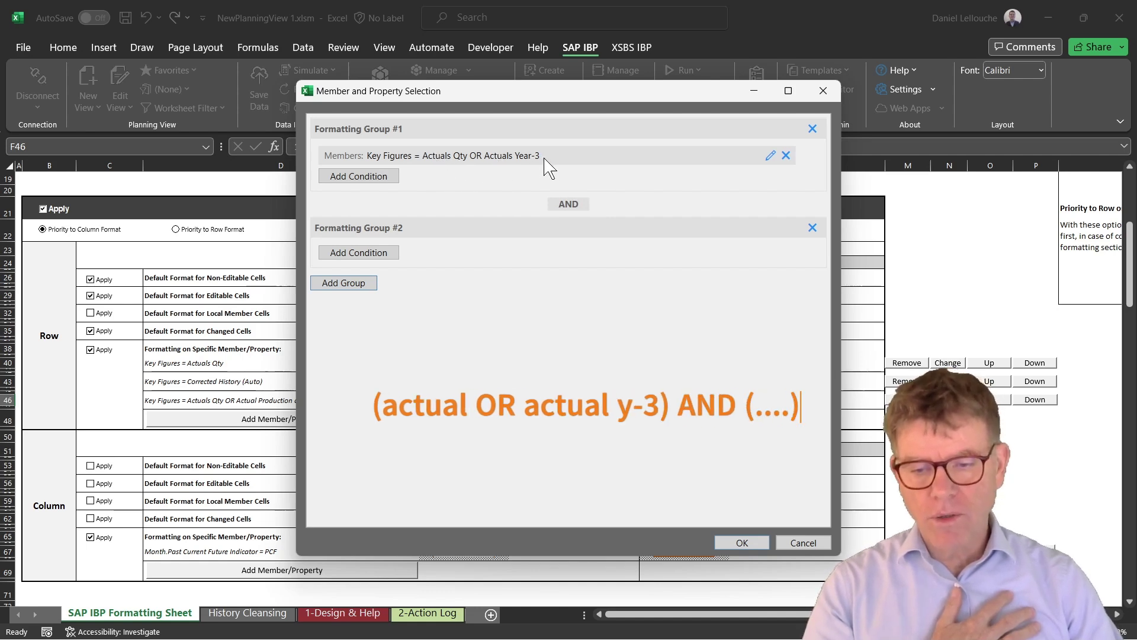
pyautogui.click(382, 254)
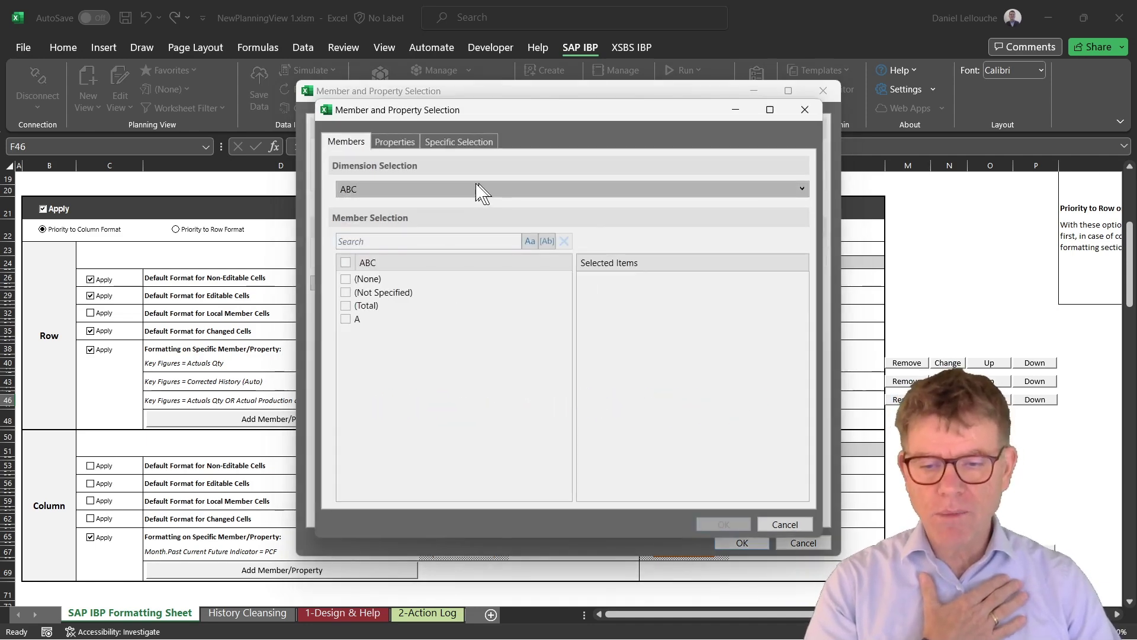
pyautogui.click(447, 185)
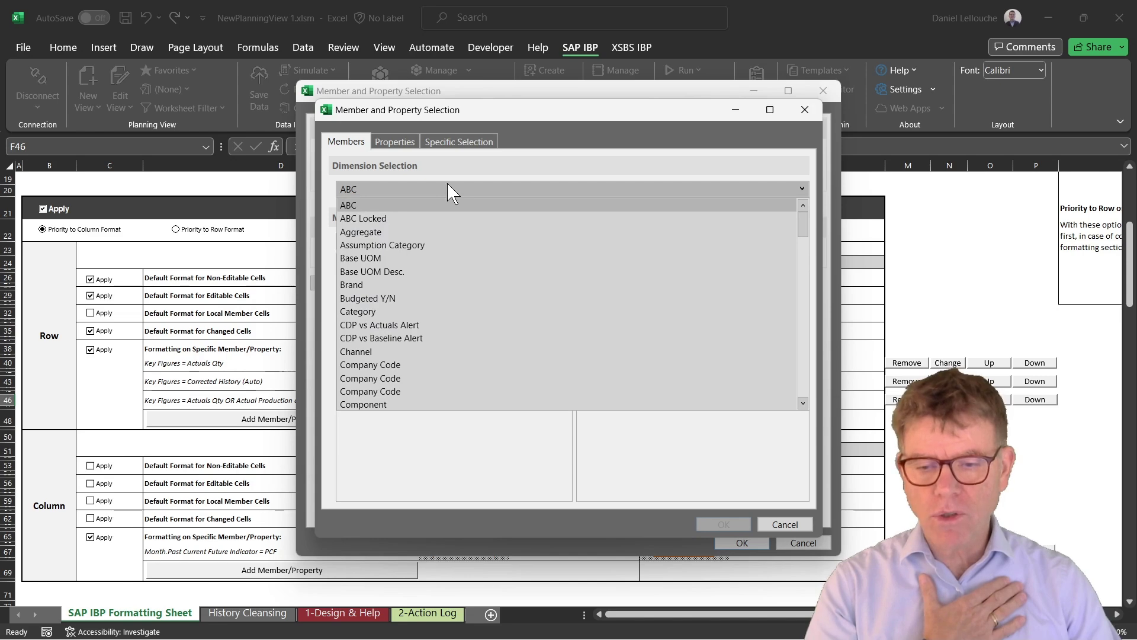
pyautogui.click(448, 184)
pyautogui.click(405, 144)
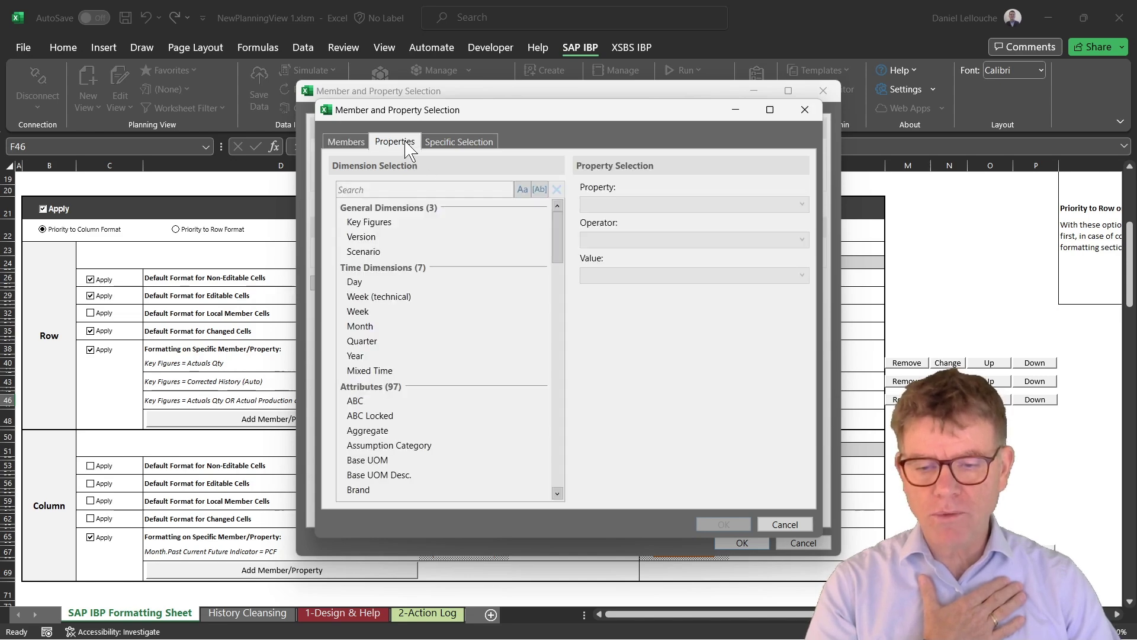
pyautogui.click(456, 143)
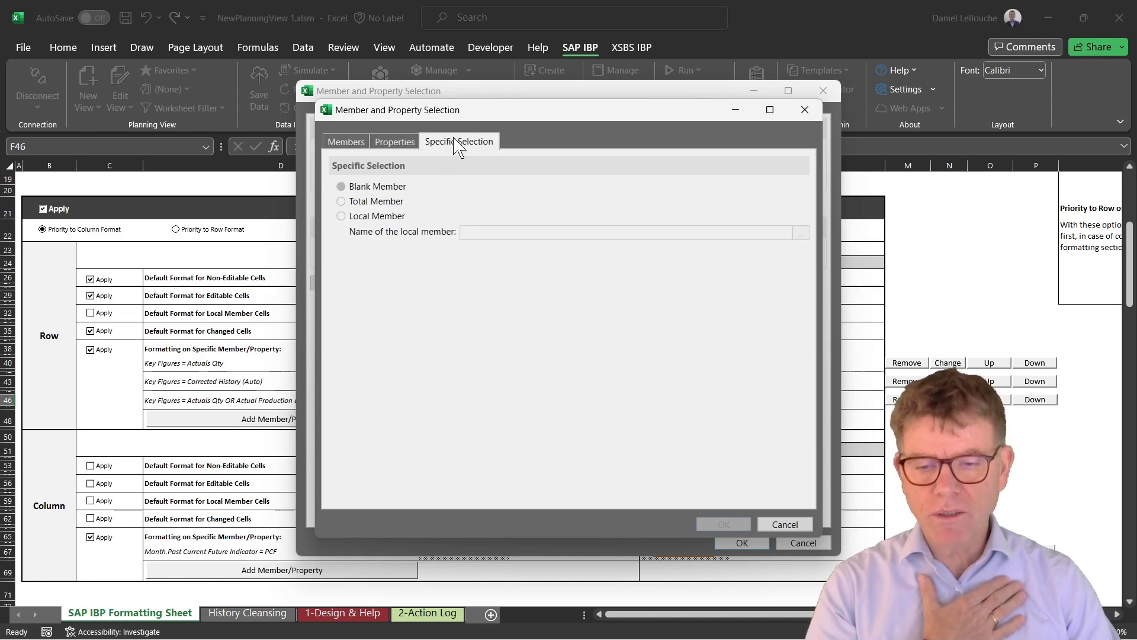
pyautogui.click(790, 524)
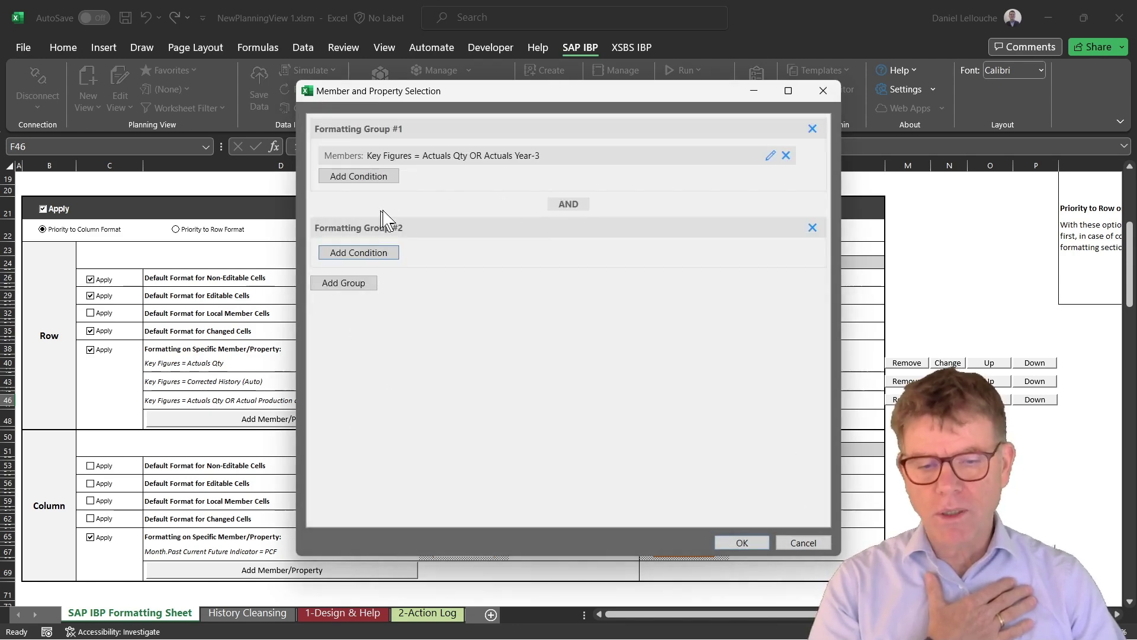
pyautogui.click(813, 229)
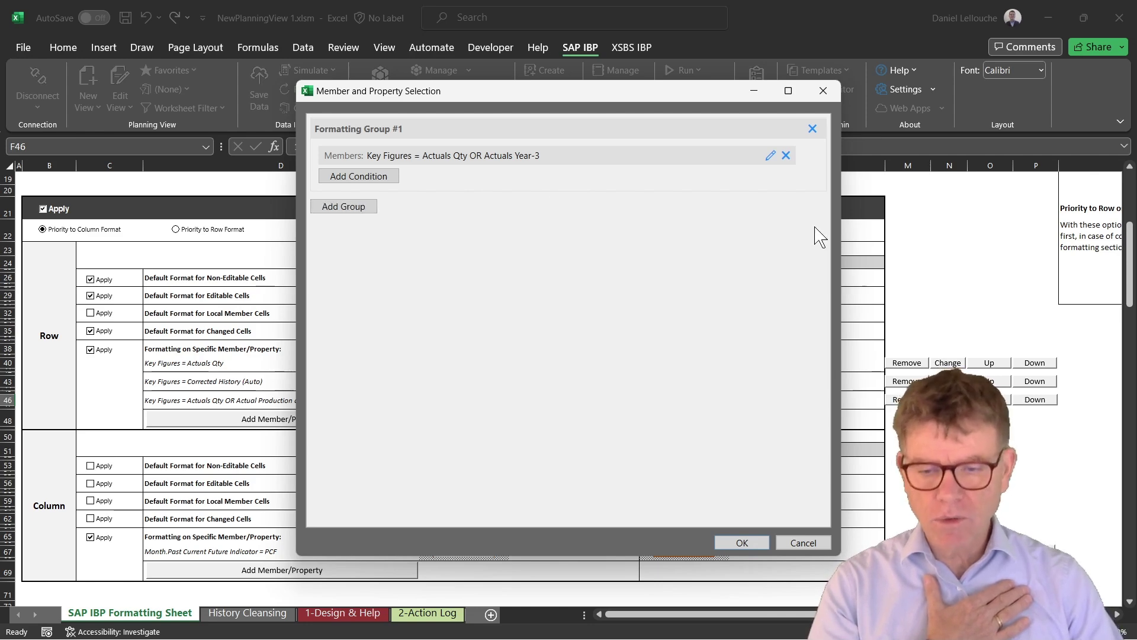
pyautogui.click(803, 543)
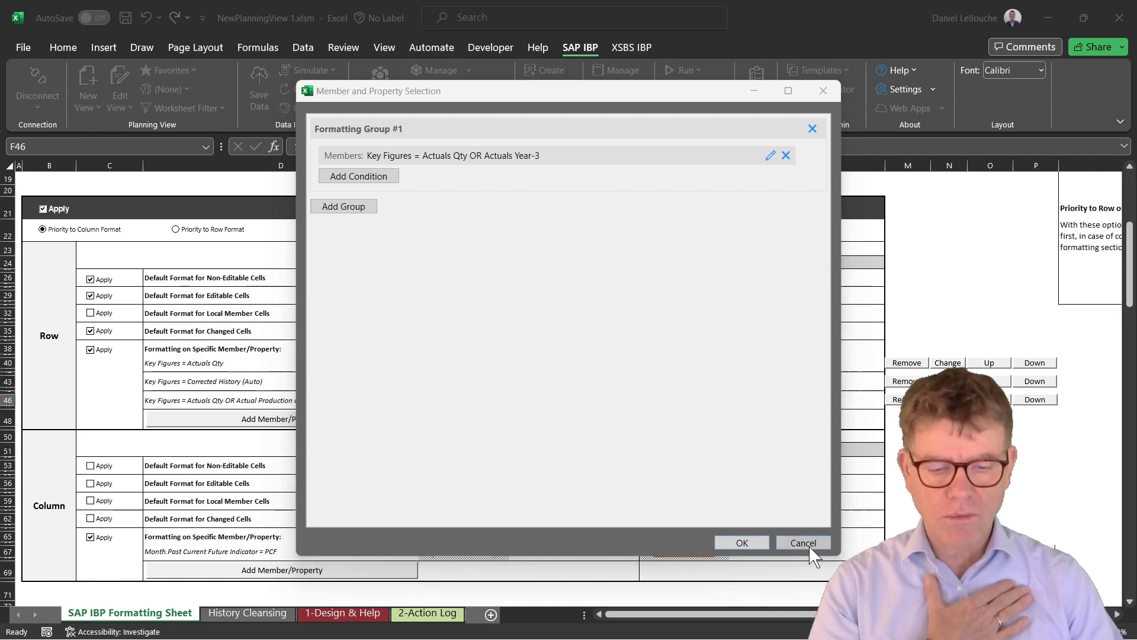
# Step: Refresh the History Cleansing planning view
pyautogui.moveTo(404, 403)
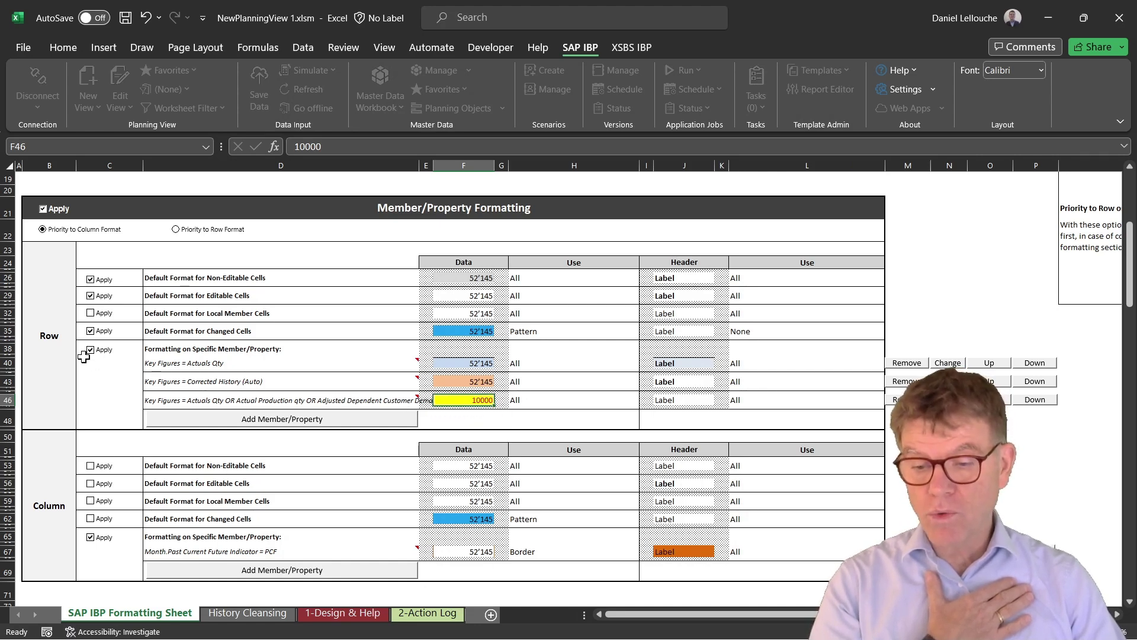
pyautogui.hotkey('ctrl', 'pagedown')
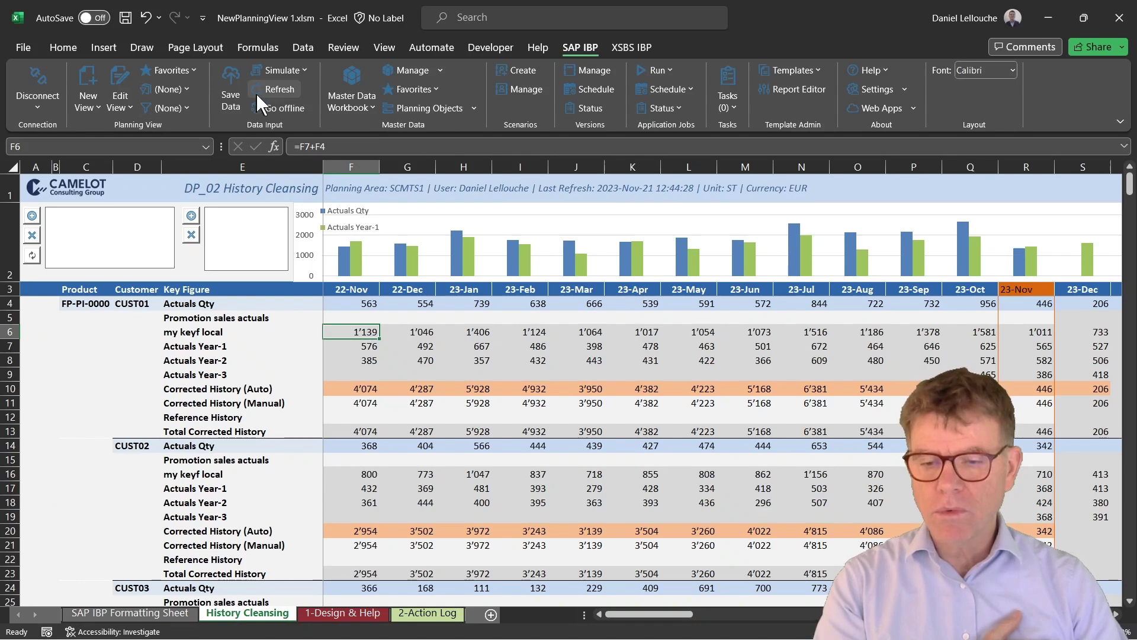
pyautogui.click(276, 90)
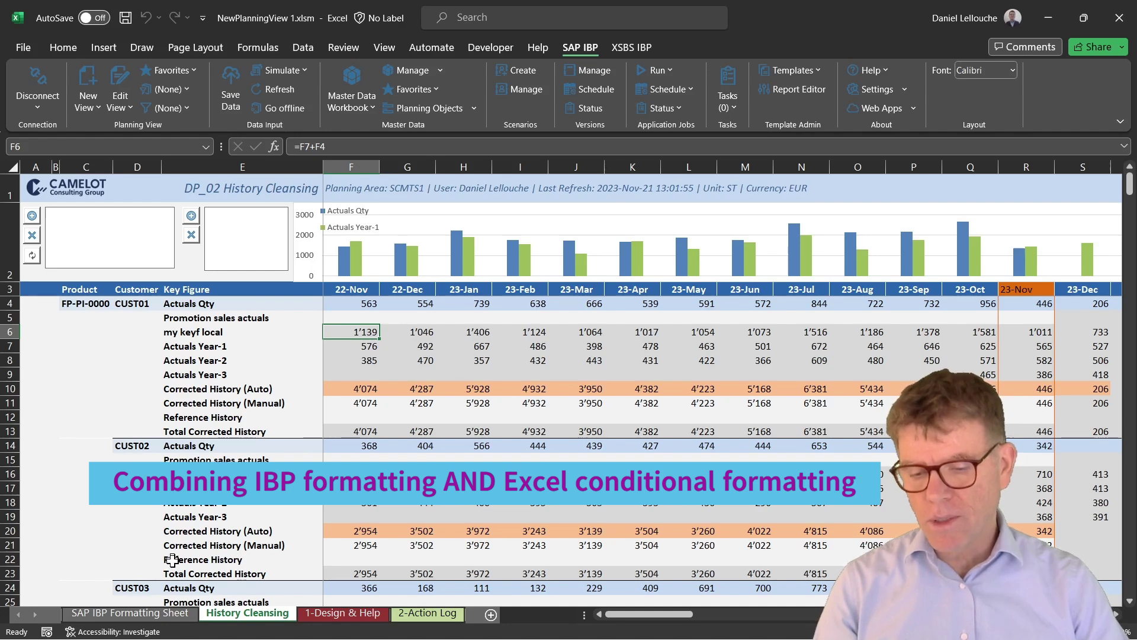
# Step: Inspect the conditional formatting rules of the Actuals Qty header label in the Row part of the SAP IBP Formatting Sheet
pyautogui.click(142, 612)
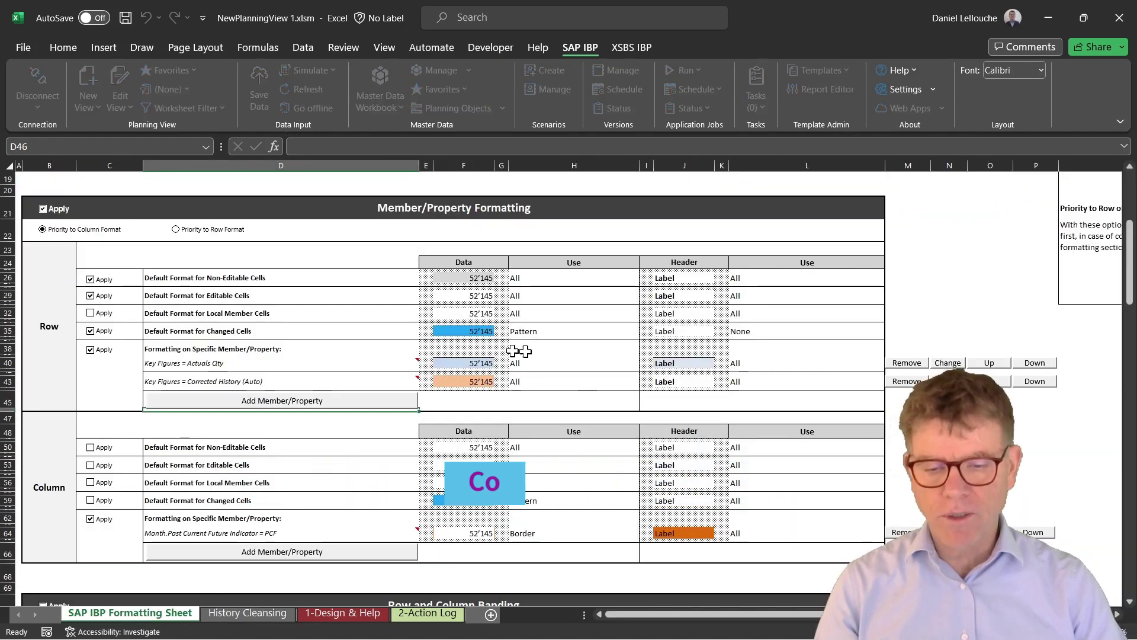
pyautogui.click(694, 359)
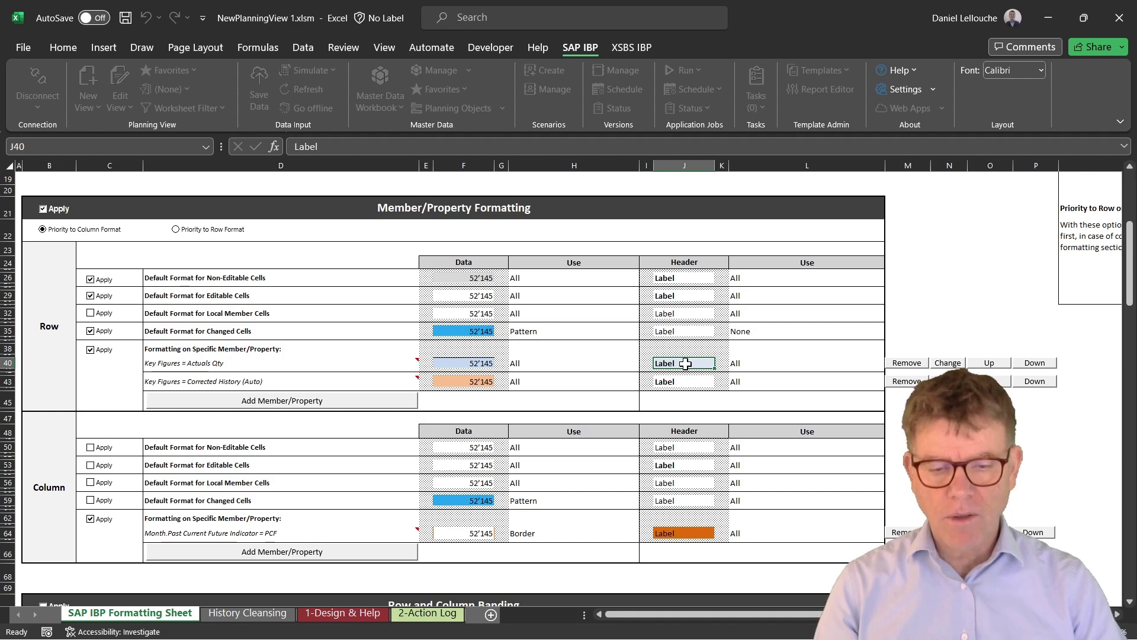
pyautogui.click(63, 48)
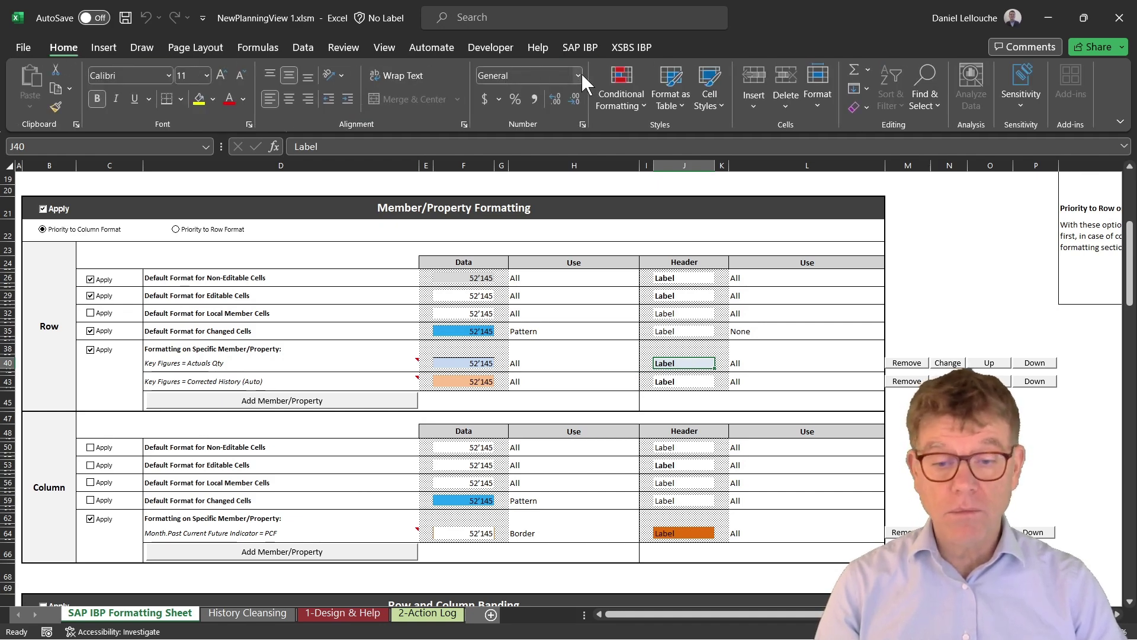
pyautogui.click(627, 86)
pyautogui.click(636, 322)
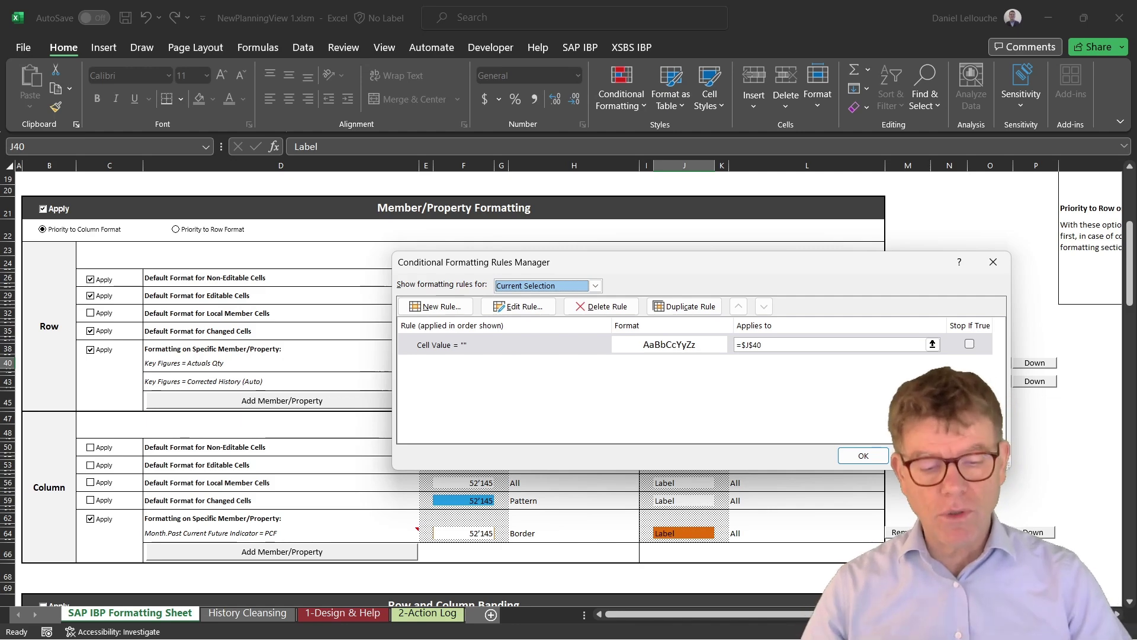
pyautogui.click(852, 455)
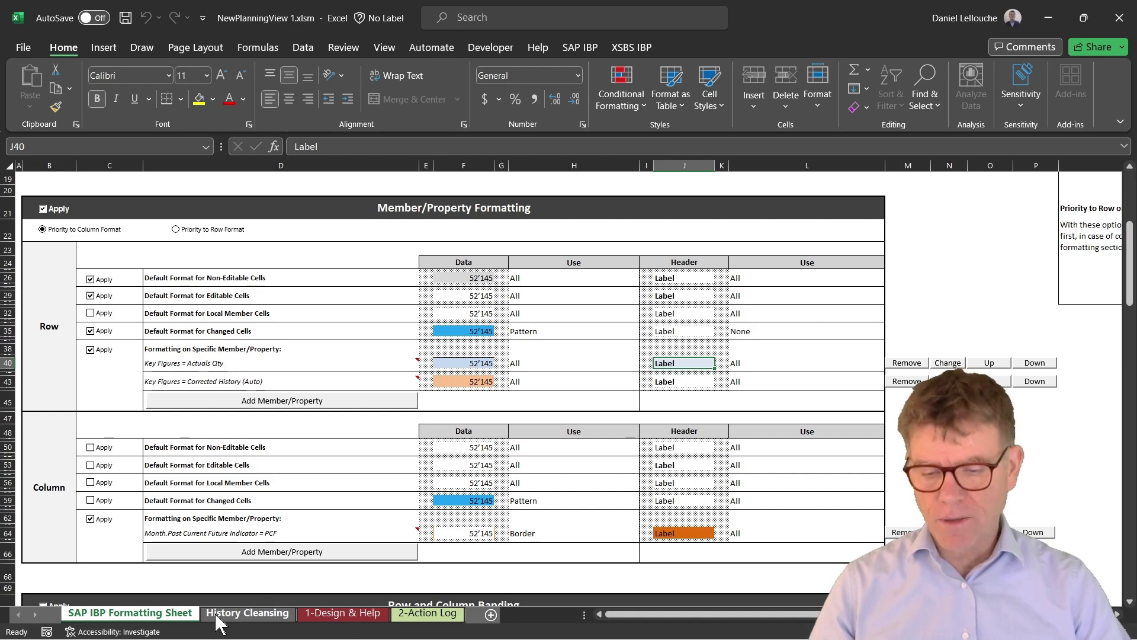
# Step: Test the header formatting on the History Cleansing sheet by entering 3 in product cell C14 and clearing it again
pyautogui.click(257, 613)
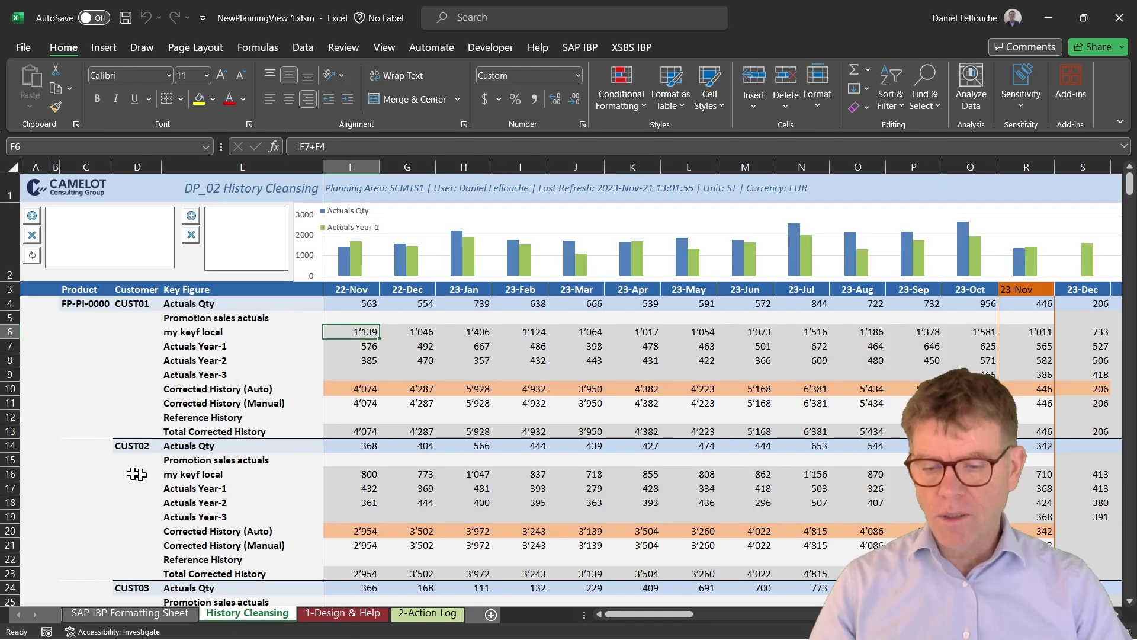
pyautogui.write('3')
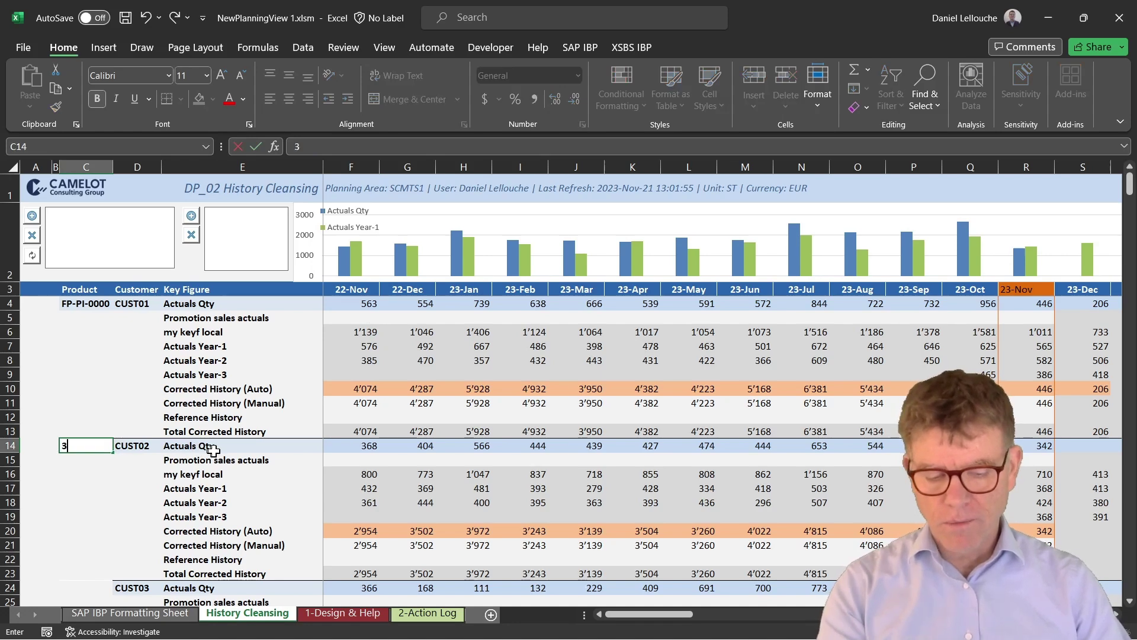
pyautogui.press('Return')
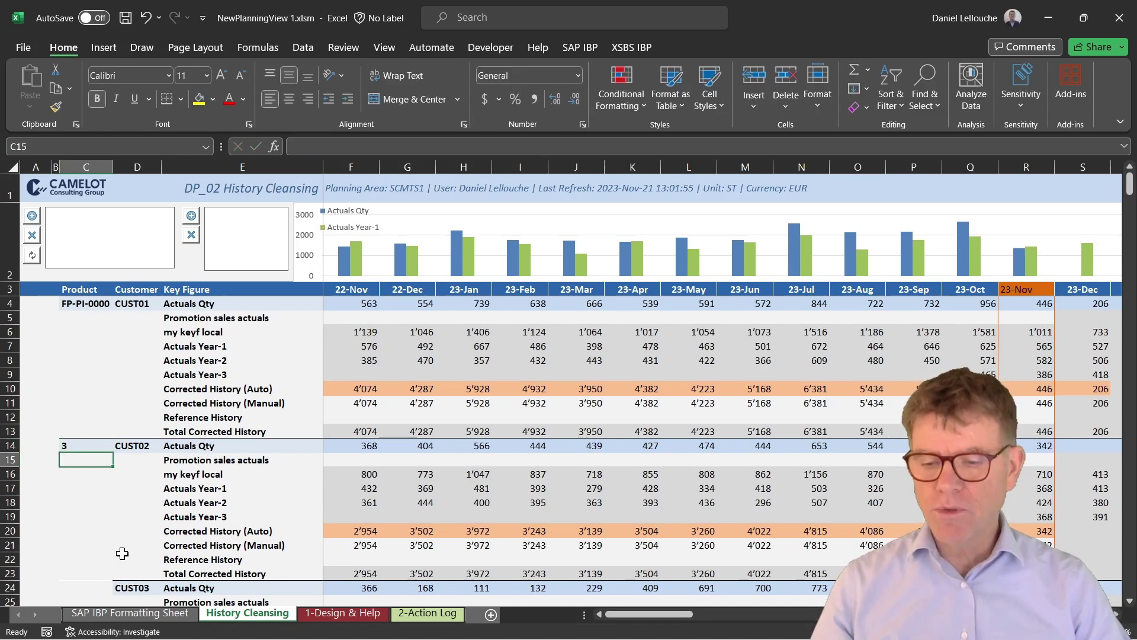
pyautogui.click(86, 448)
pyautogui.press('Delete')
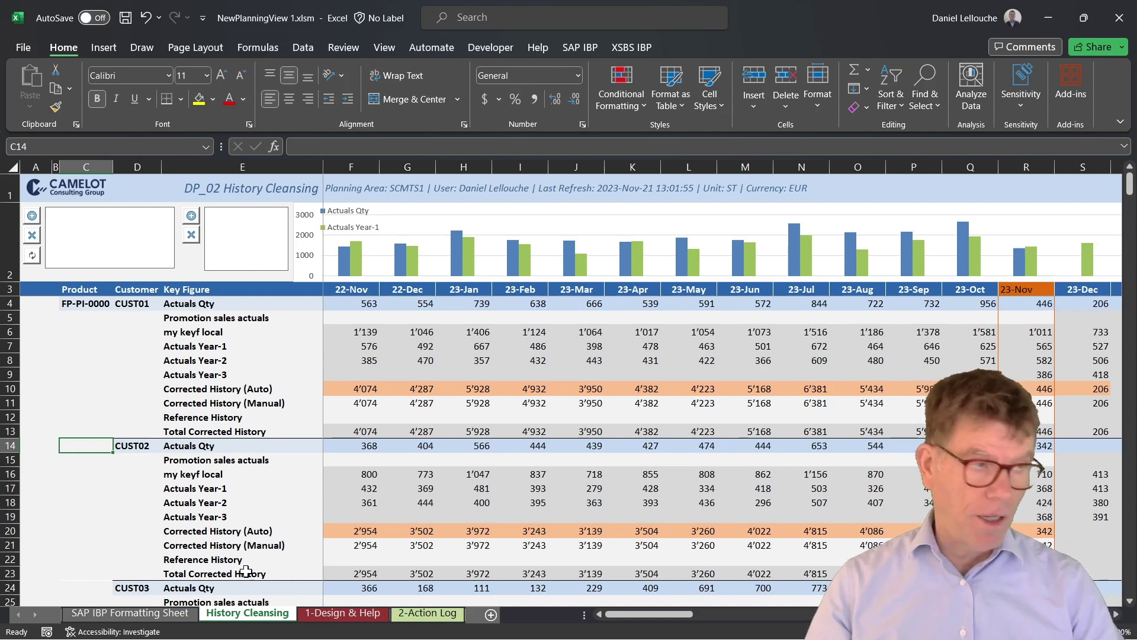
# Step: Inspect which formatting properties the Past Current Future Indicator column format uses for data cells, and compare with the History Cleansing sheet
pyautogui.click(177, 616)
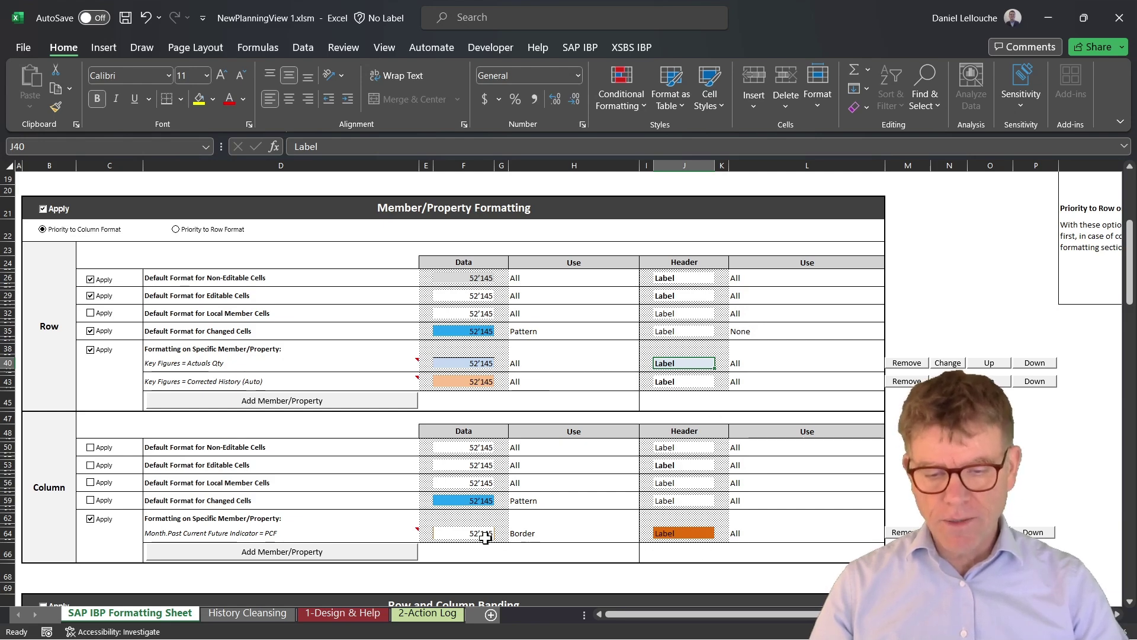
pyautogui.doubleClick(528, 531)
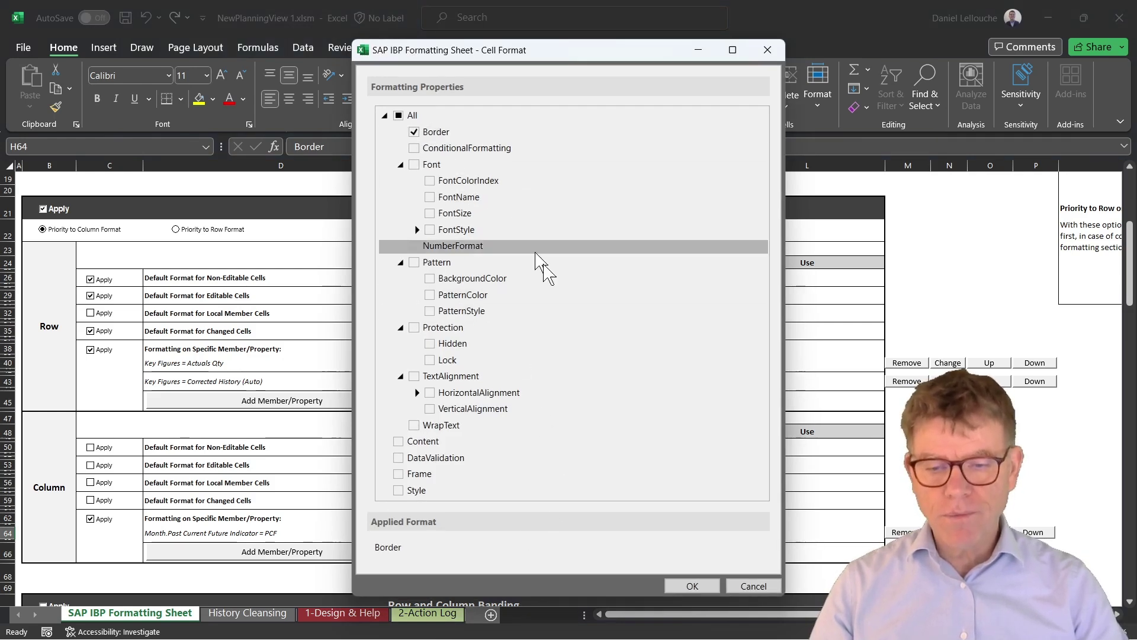
pyautogui.click(752, 585)
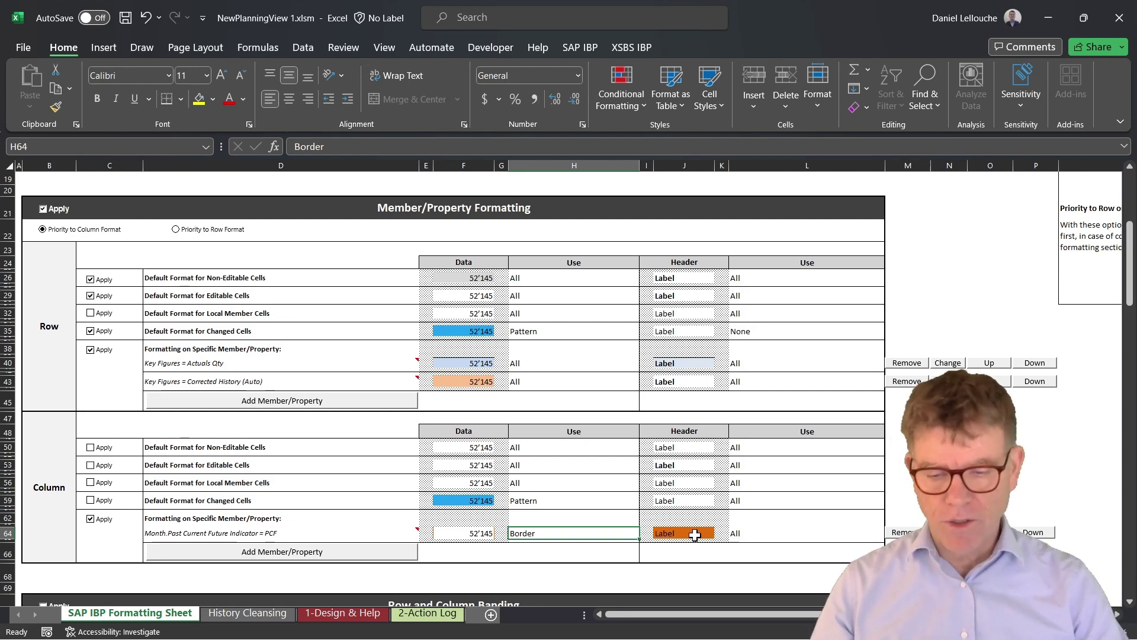
pyautogui.click(247, 613)
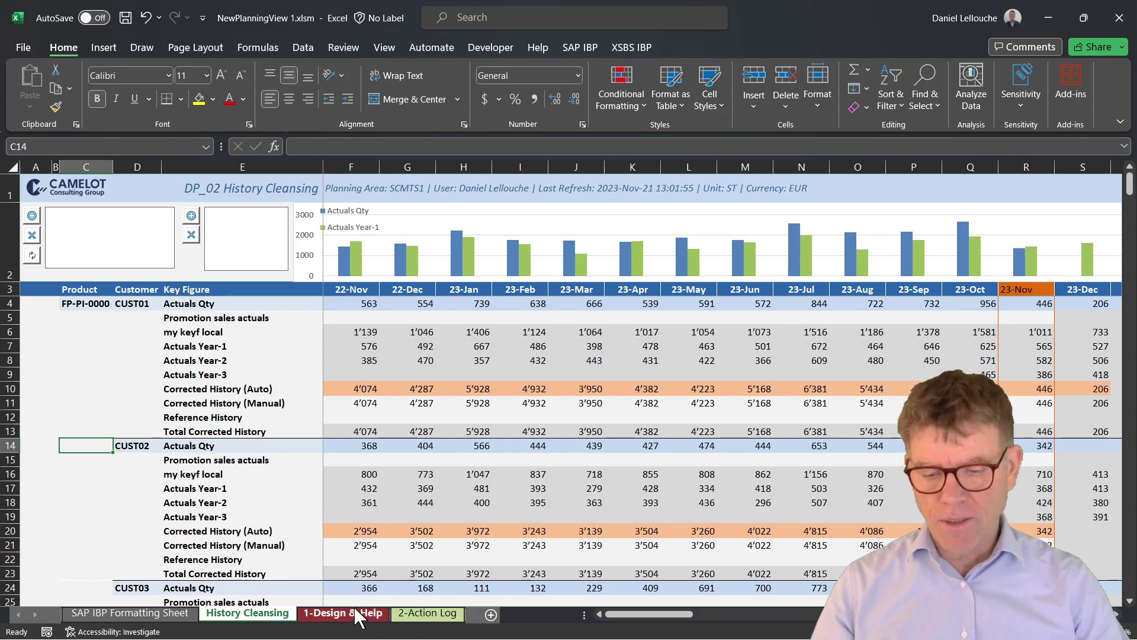
# Step: Review the property, operator and available values in the condition of the Month Past Current Future Indicator column format
pyautogui.click(131, 613)
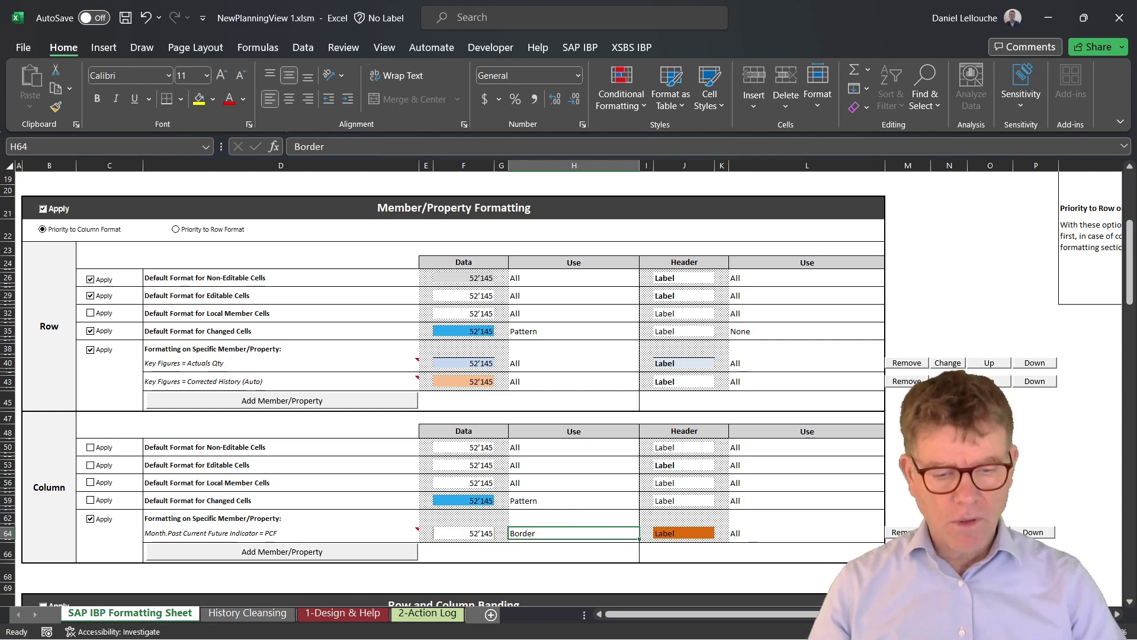
pyautogui.click(946, 533)
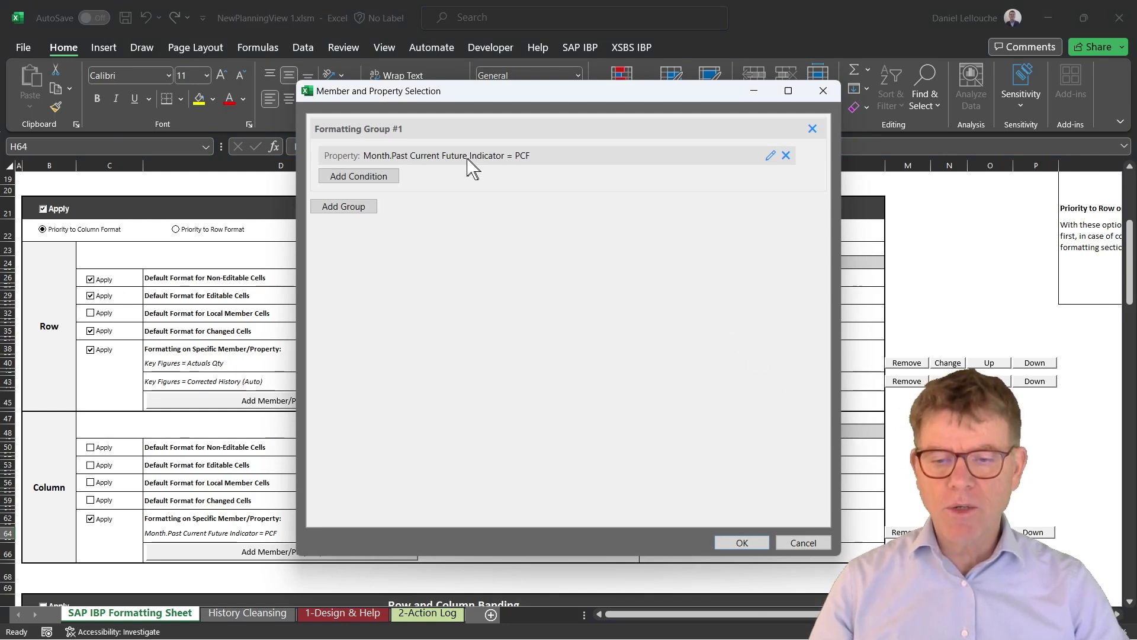
pyautogui.click(770, 156)
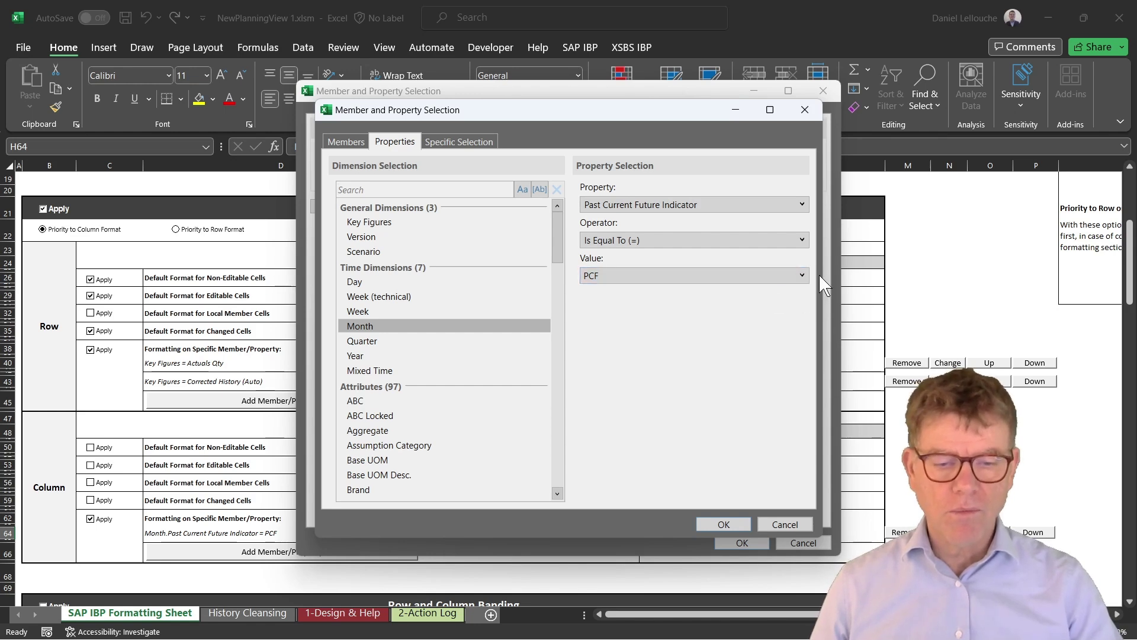
pyautogui.click(802, 276)
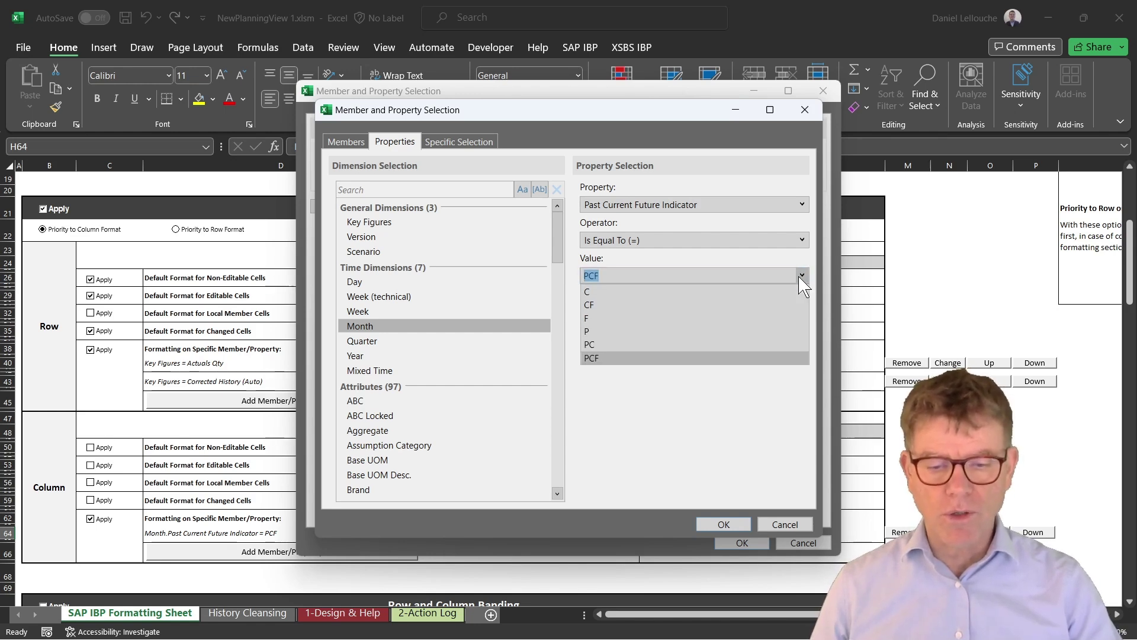
pyautogui.click(804, 274)
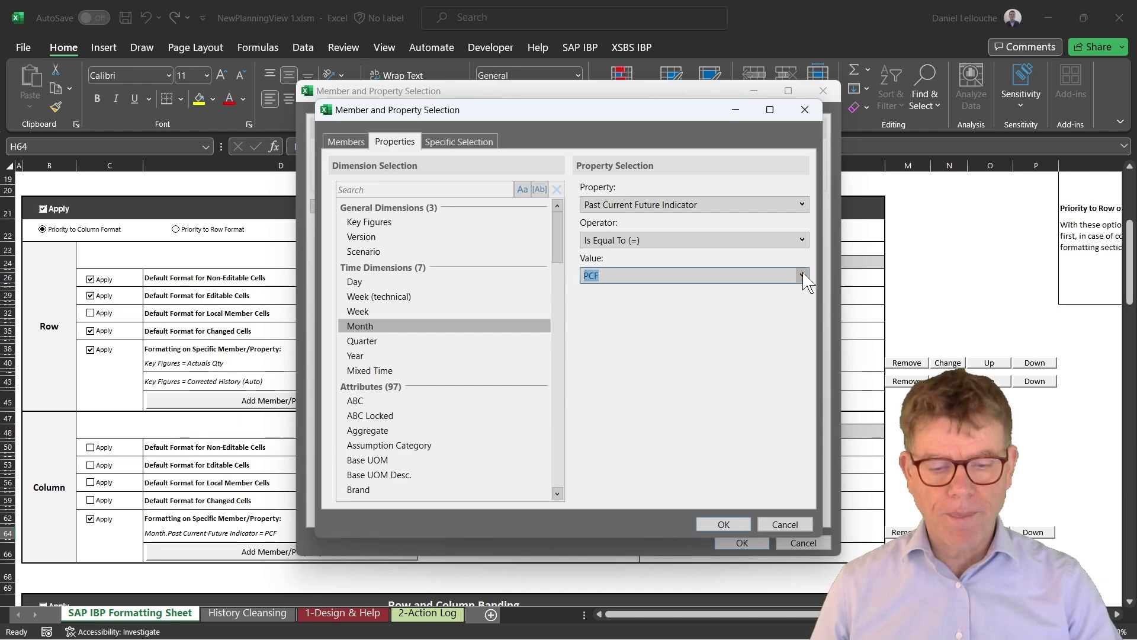
pyautogui.click(782, 524)
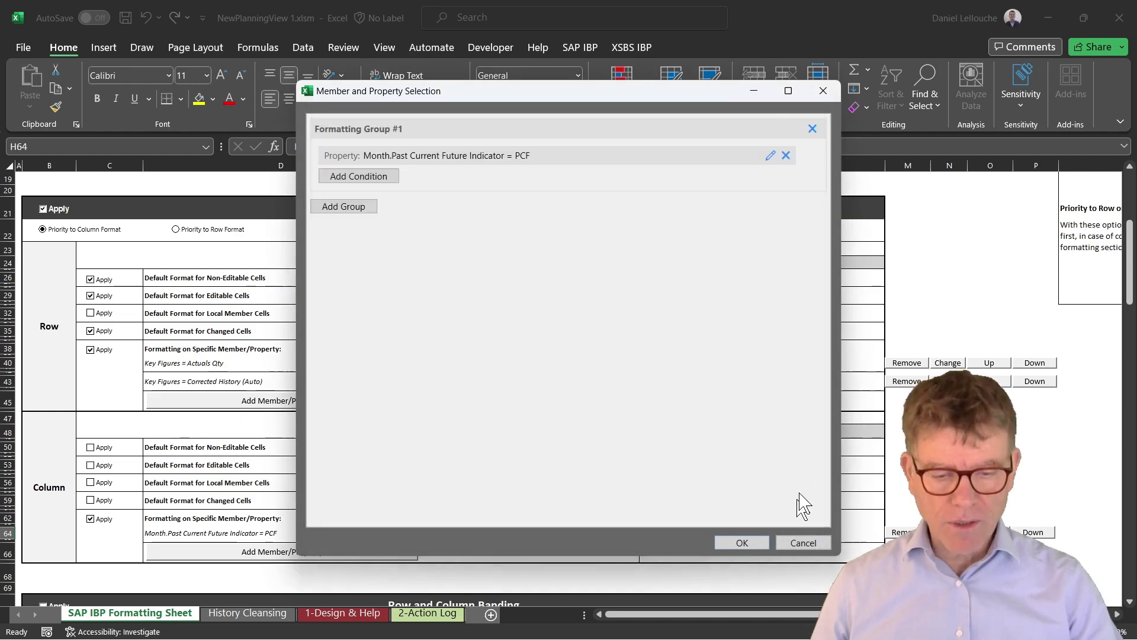
pyautogui.click(752, 543)
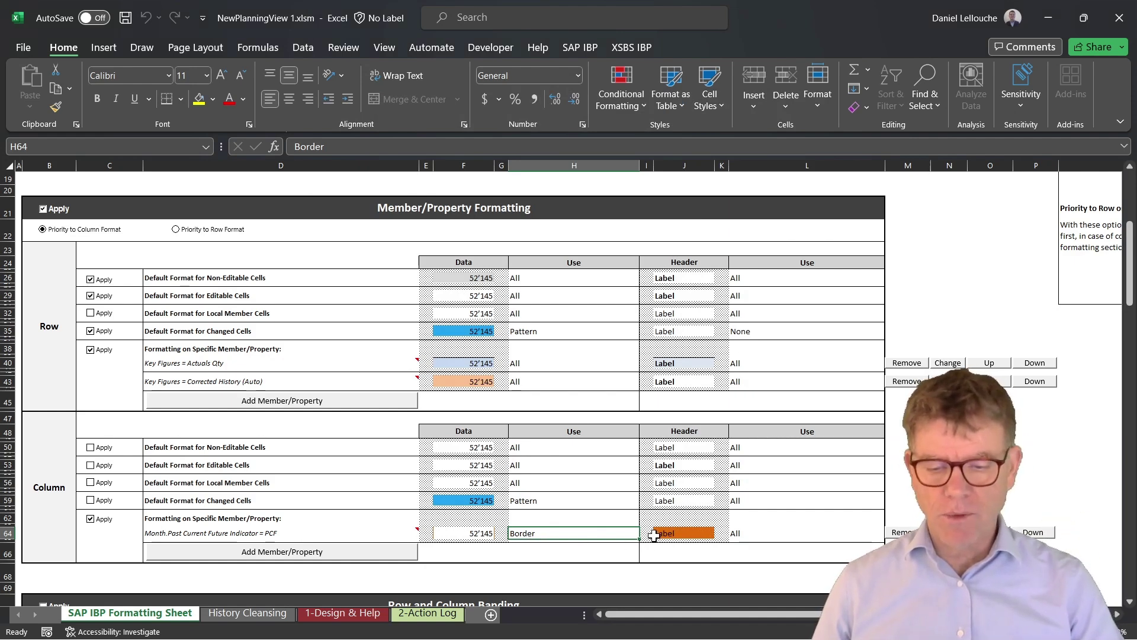
# Step: Look through the History Cleansing and 1-Design & Help sheets of the workbook, ending on History Cleansing
pyautogui.hotkey('ctrl', 'pagedown')
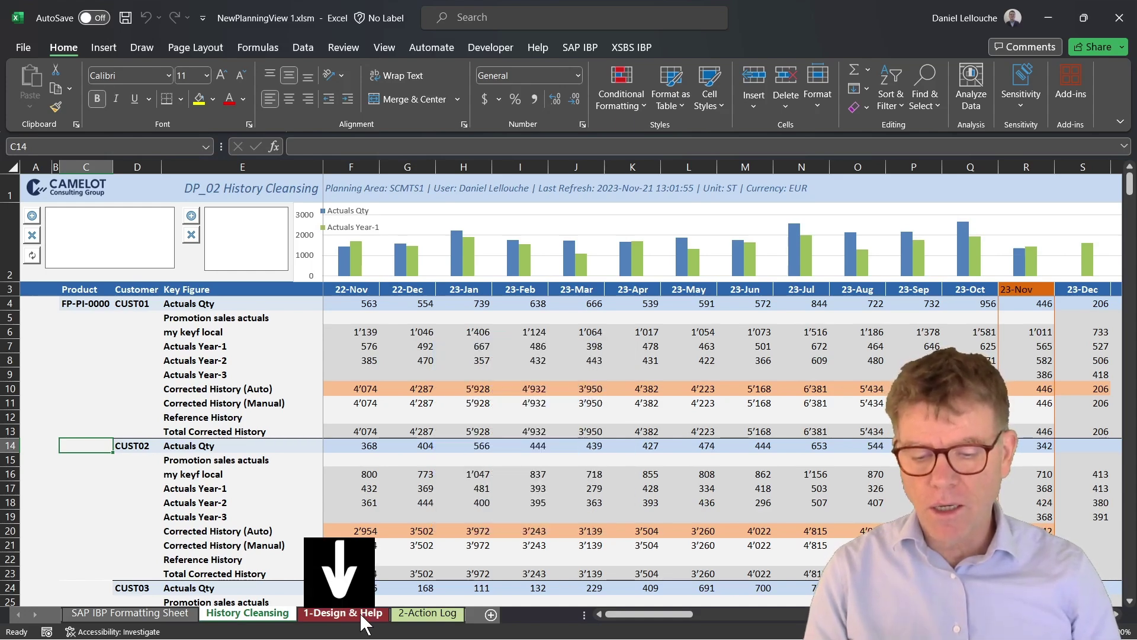
pyautogui.hotkey('ctrl', 'pagedown')
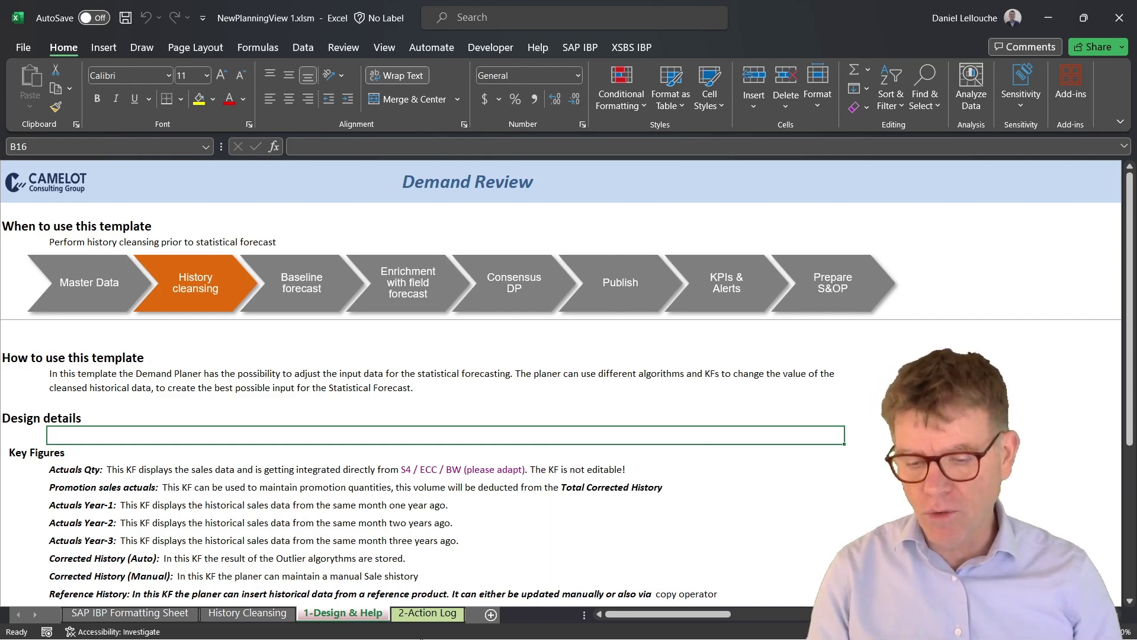
pyautogui.click(252, 612)
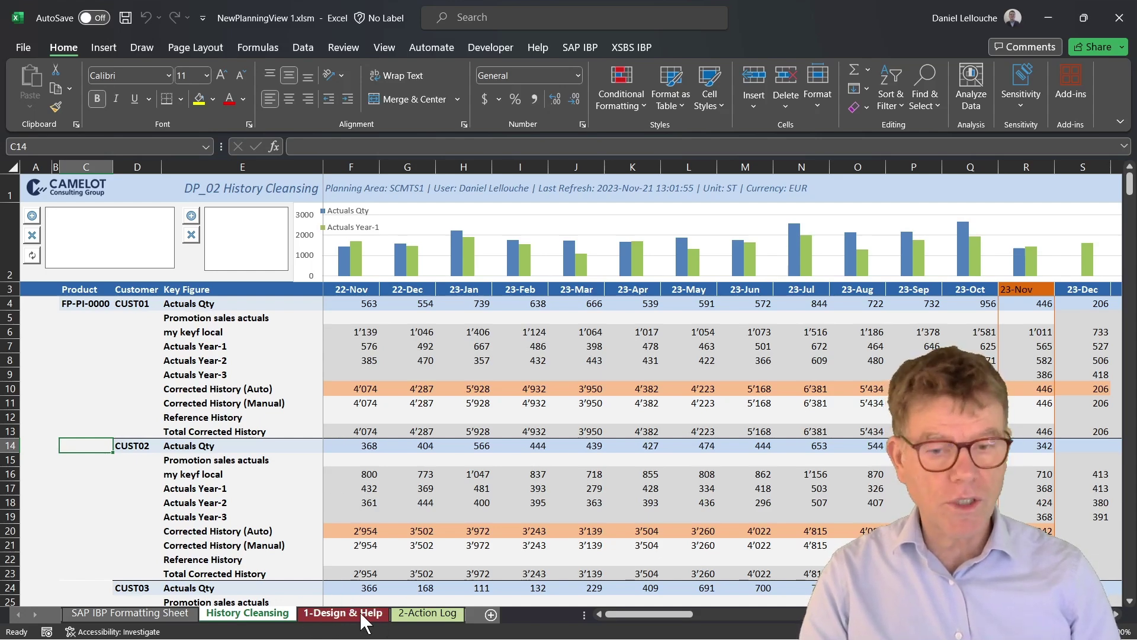
# Step: Browse the planning view templates by folder, including the template choices offered when creating a new planning view from a template
pyautogui.click(582, 47)
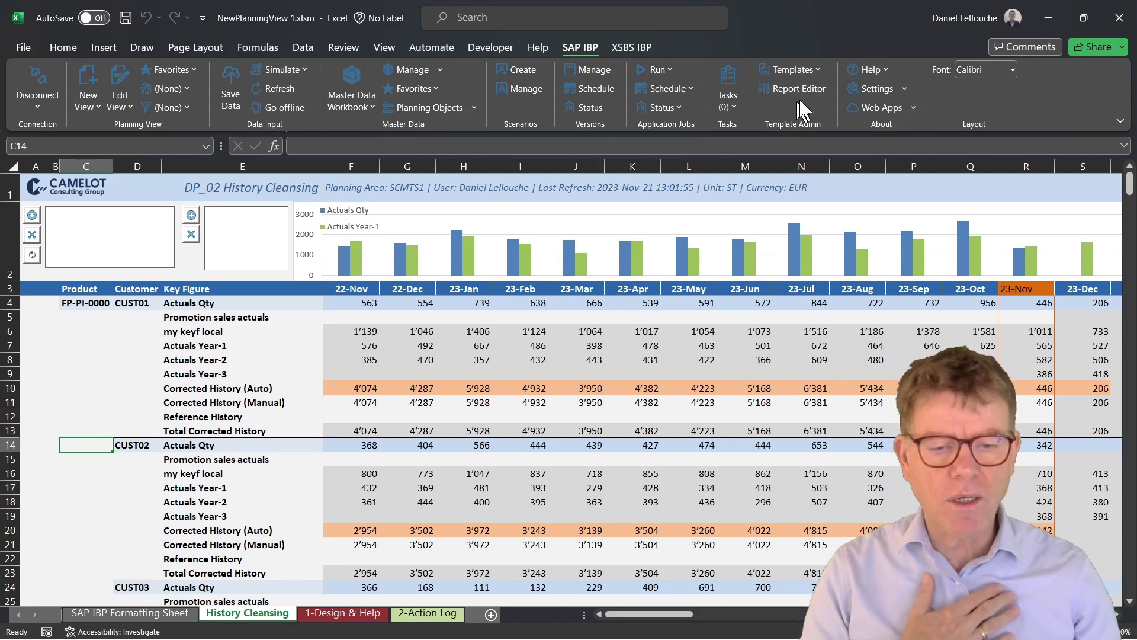
pyautogui.click(816, 69)
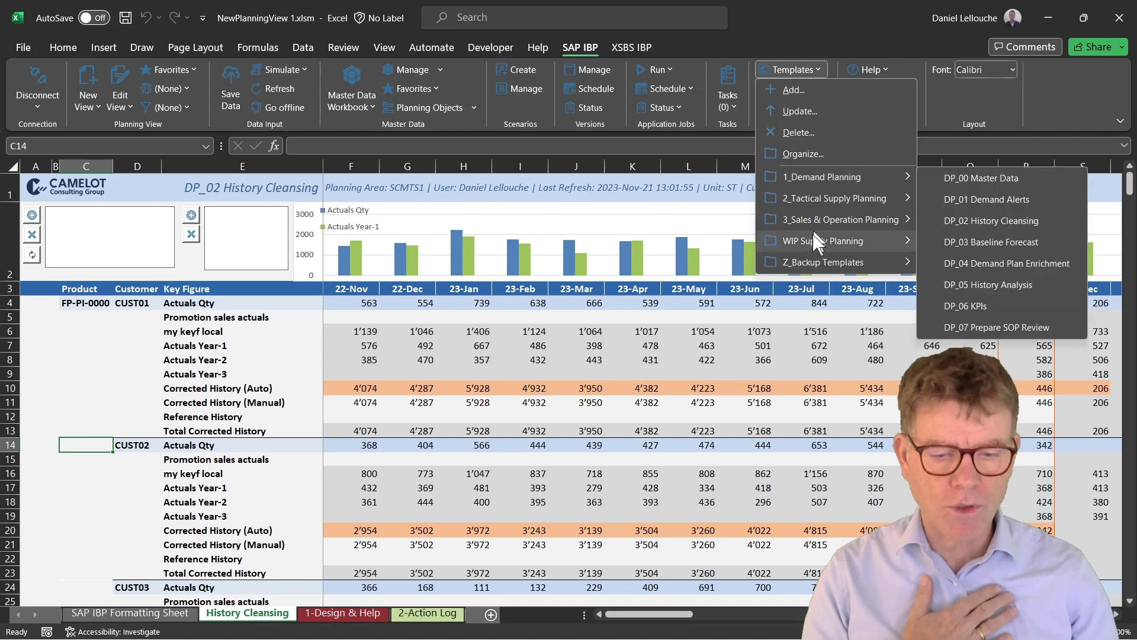
pyautogui.click(800, 155)
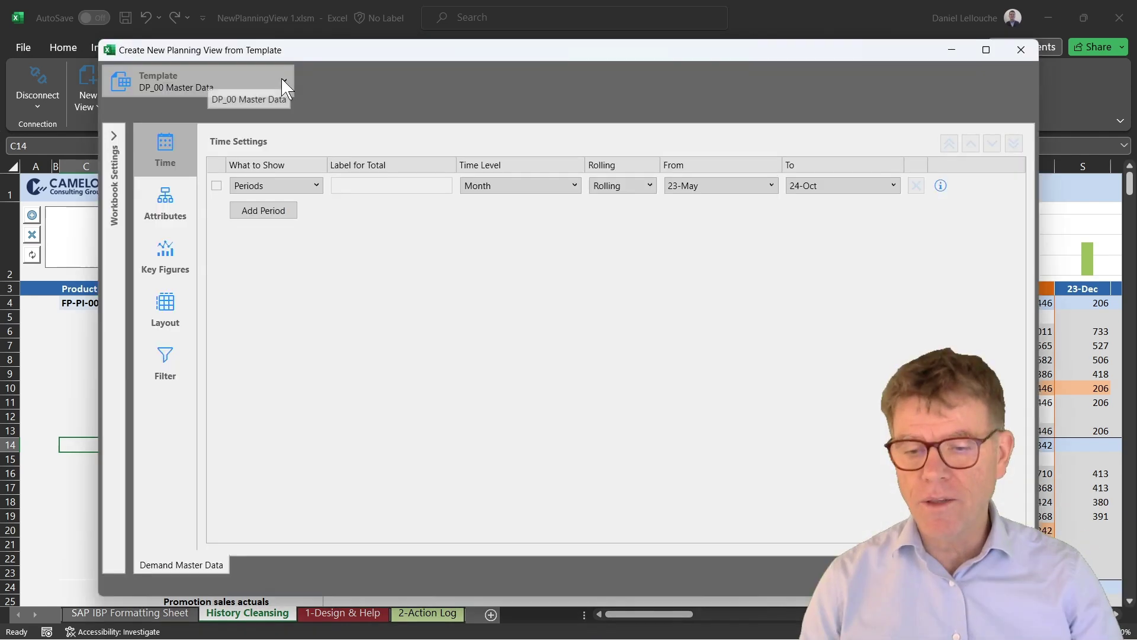
pyautogui.click(283, 80)
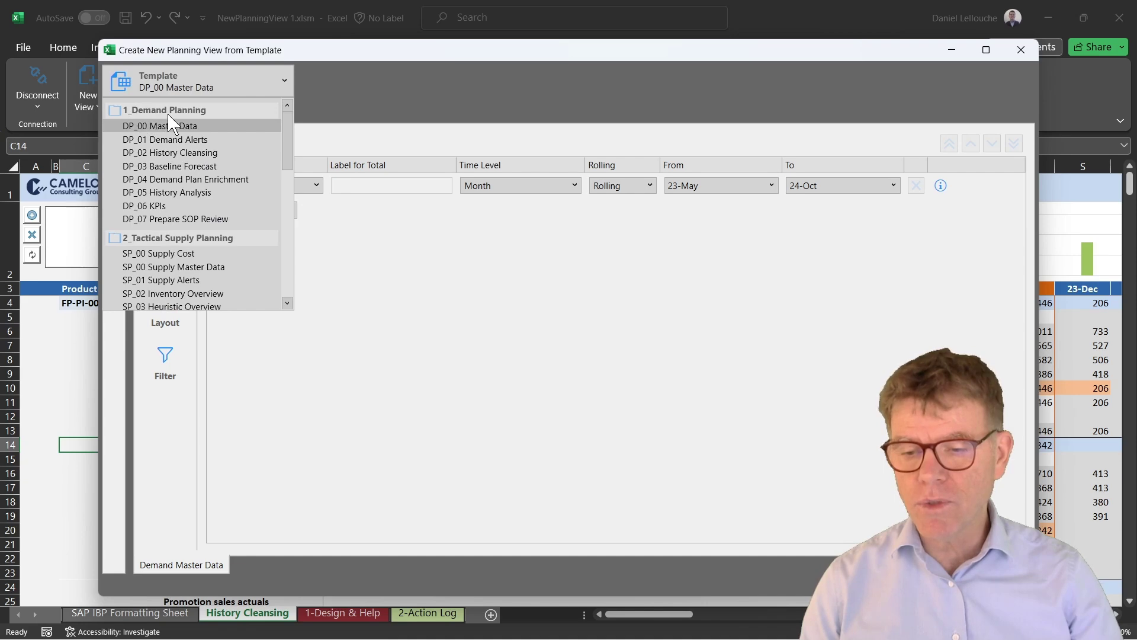
pyautogui.moveTo(287, 157); pyautogui.dragTo(284, 249)
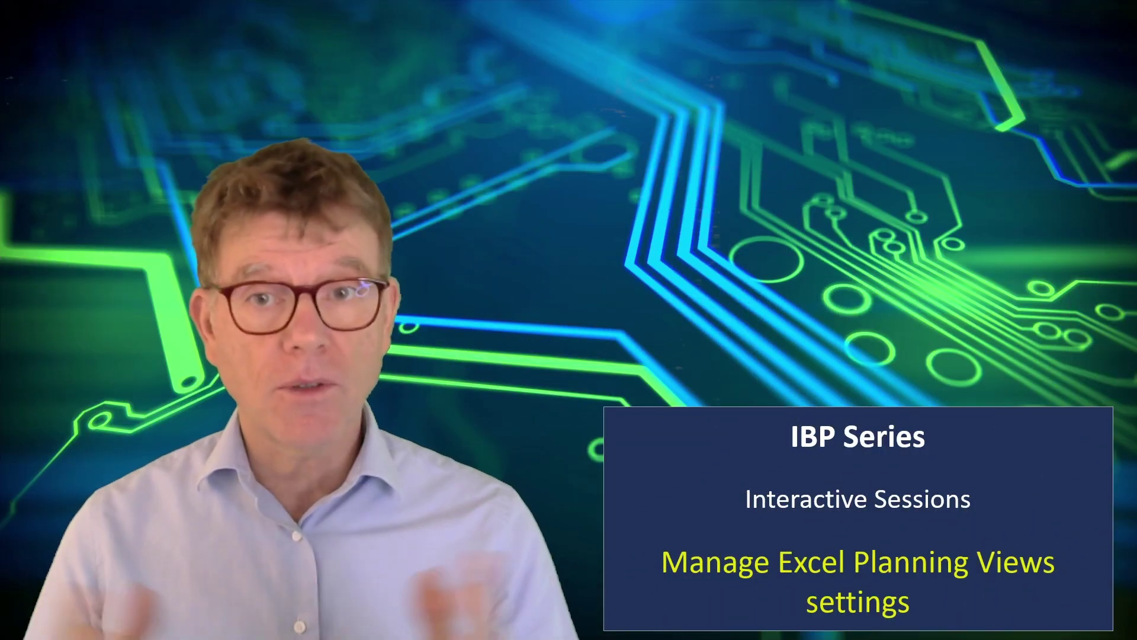